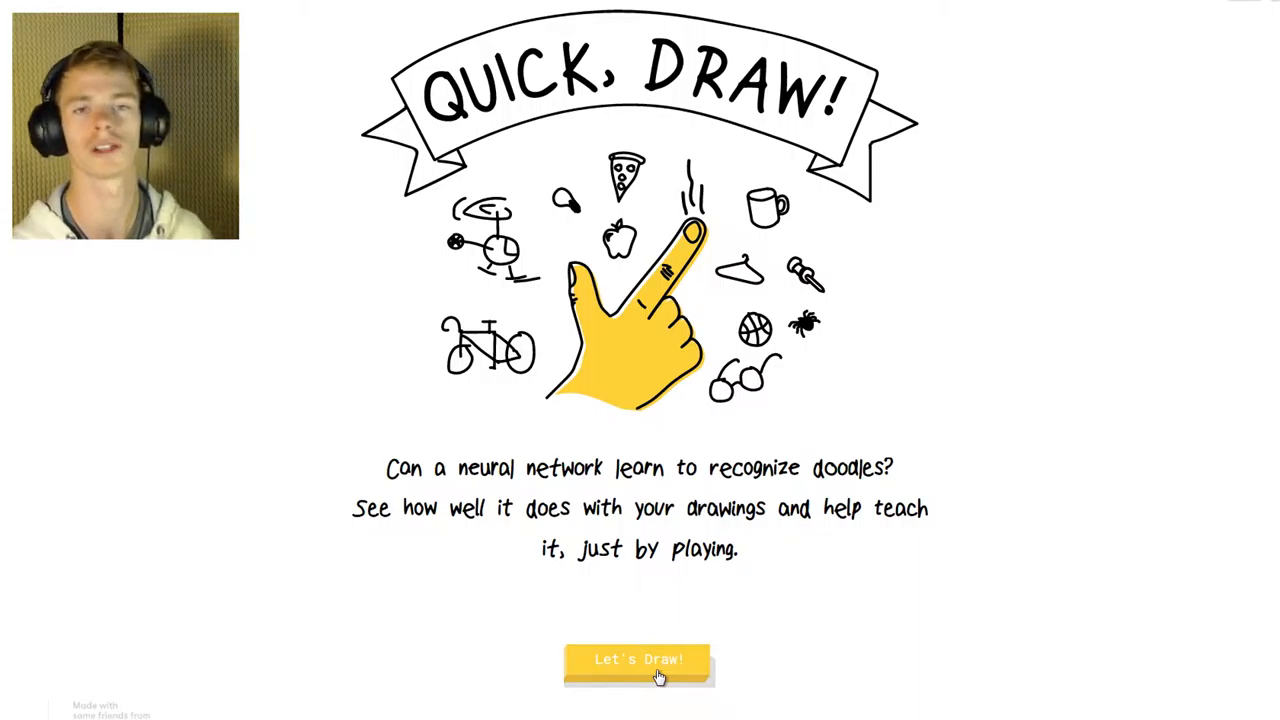
# Start the game from the welcome page so the first prompt, arm, appears
pyautogui.click(658, 676)
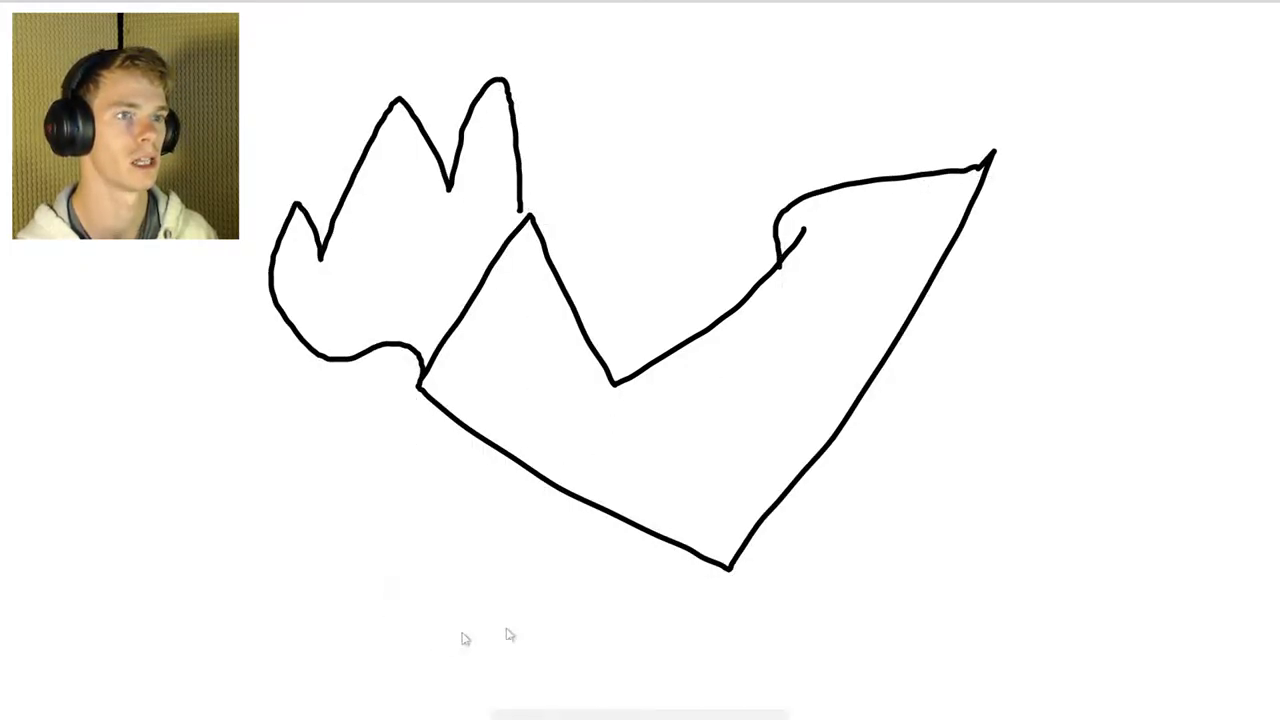
# Doodle a bent arm with upper and lower edges plus finger strokes, then accept the hedgehog prompt
pyautogui.moveTo(905, 178)
pyautogui.mouseDown()
pyautogui.moveTo(1100, 72)
pyautogui.moveTo(1279, 140)
pyautogui.mouseUp()
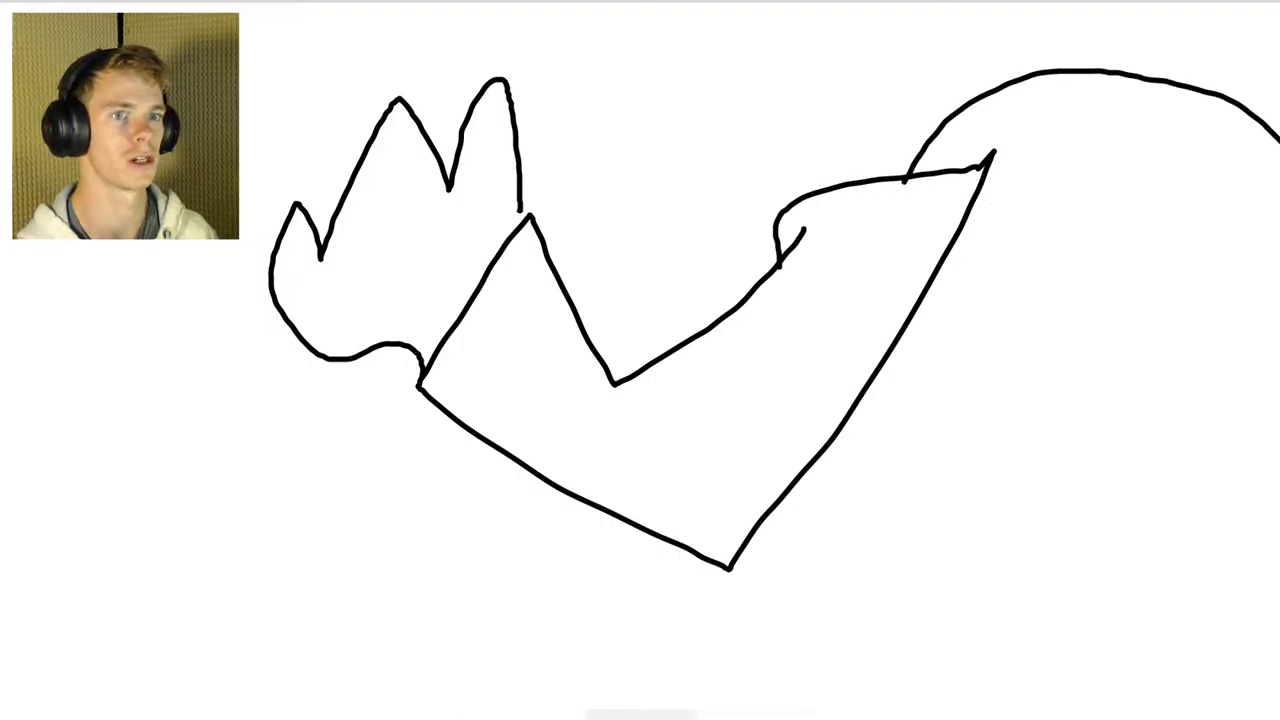
pyautogui.moveTo(930, 285); pyautogui.dragTo(1279, 600)
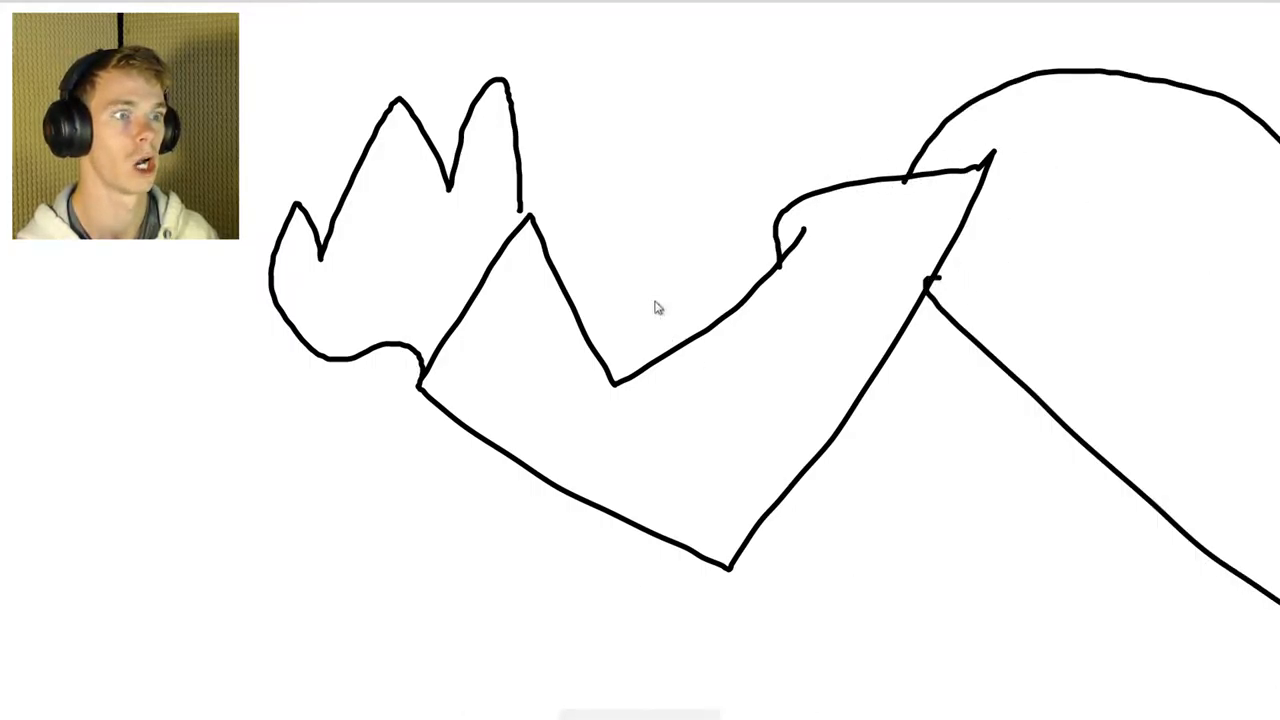
pyautogui.moveTo(714, 488); pyautogui.dragTo(900, 585)
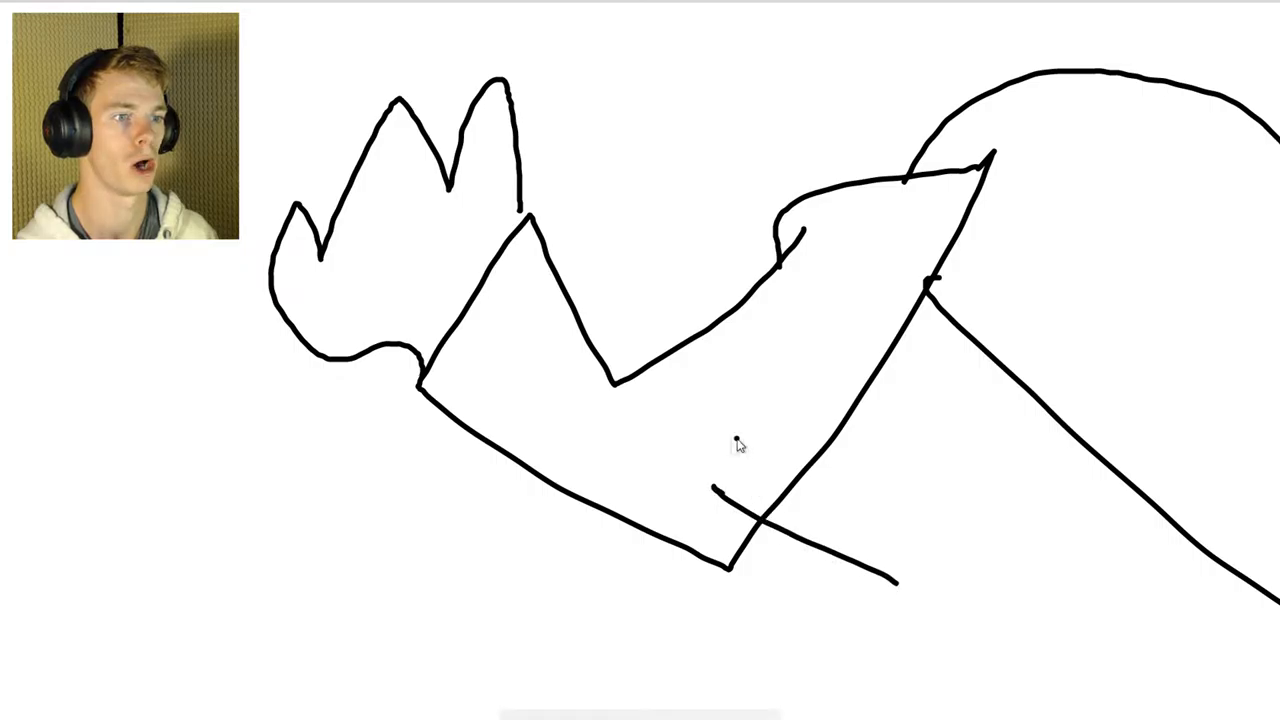
pyautogui.moveTo(738, 440); pyautogui.dragTo(652, 497)
pyautogui.moveTo(652, 497); pyautogui.dragTo(785, 585)
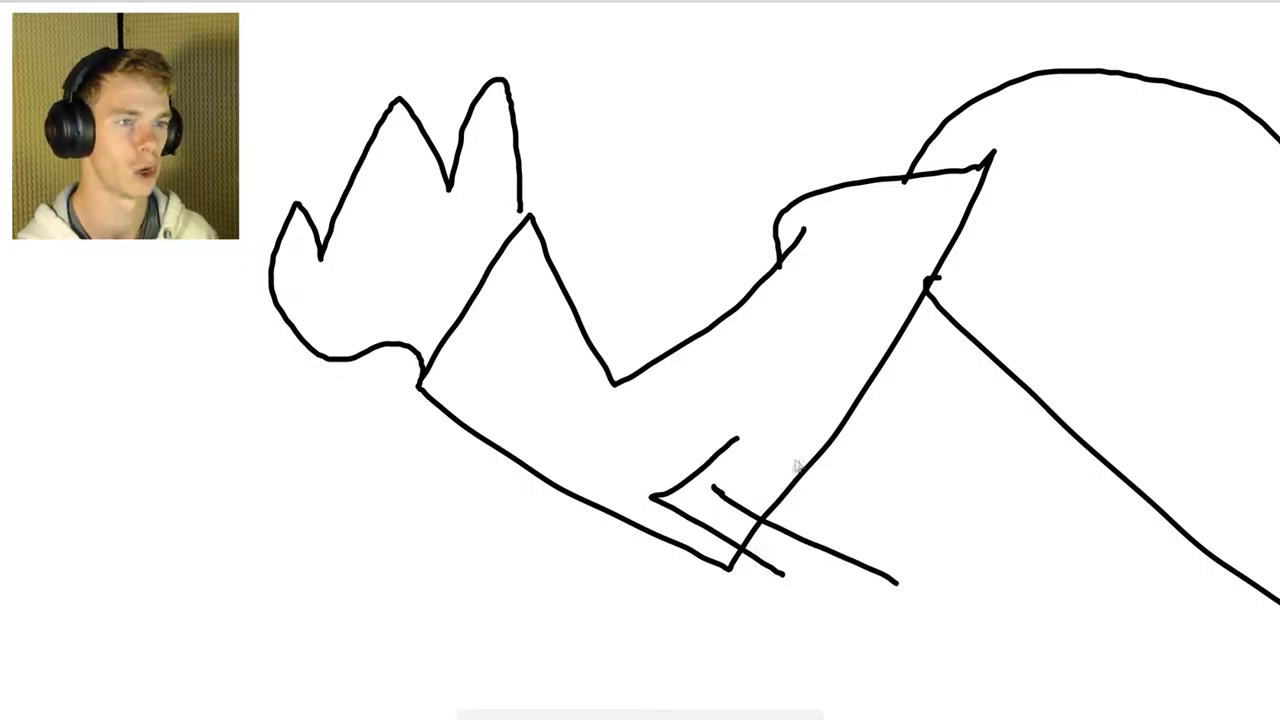
pyautogui.moveTo(795, 462)
pyautogui.mouseDown()
pyautogui.moveTo(682, 462)
pyautogui.moveTo(810, 580)
pyautogui.mouseUp()
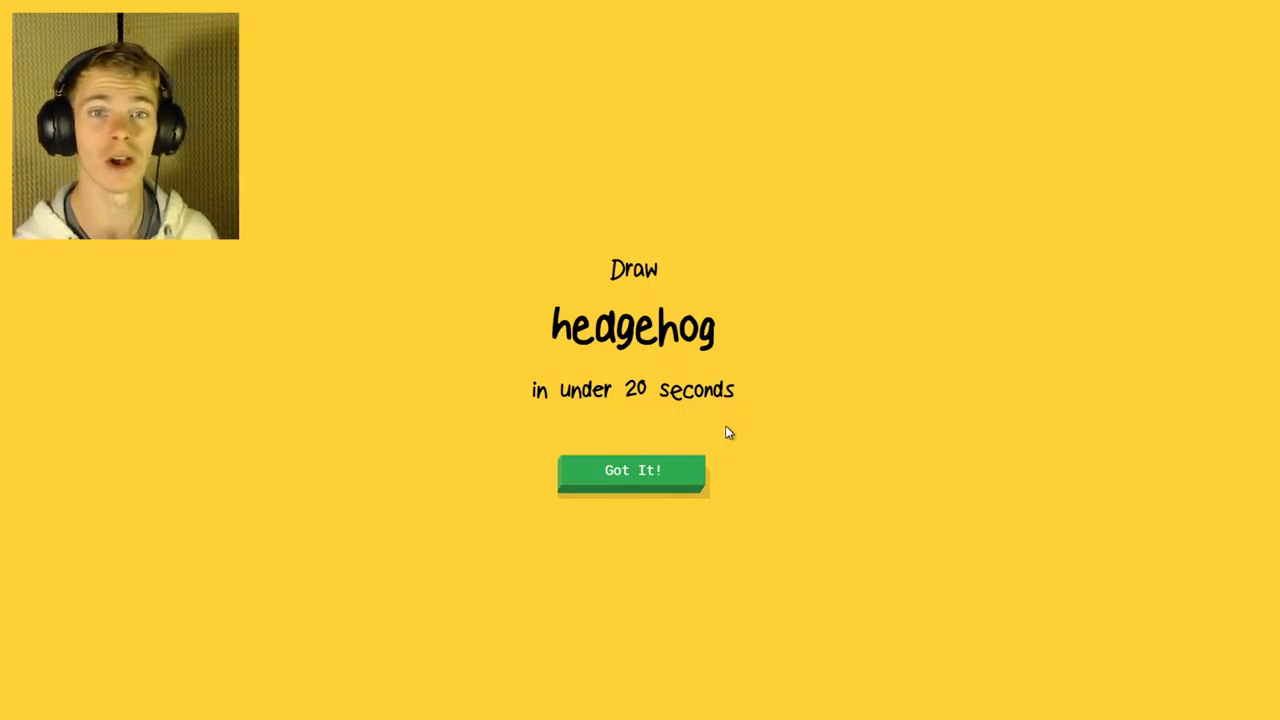
pyautogui.click(602, 486)
# Outline the hedgehog's spiky back, belly curve, rounded head and eye
pyautogui.moveTo(603, 427)
pyautogui.mouseDown()
pyautogui.moveTo(600, 463)
pyautogui.moveTo(657, 363)
pyautogui.moveTo(800, 363)
pyautogui.moveTo(1080, 400)
pyautogui.moveTo(1108, 535)
pyautogui.mouseUp()
pyautogui.moveTo(605, 460)
pyautogui.mouseDown()
pyautogui.moveTo(760, 630)
pyautogui.moveTo(1040, 570)
pyautogui.mouseUp()
pyautogui.moveTo(567, 462)
pyautogui.mouseDown()
pyautogui.moveTo(600, 615)
pyautogui.moveTo(595, 548)
pyautogui.mouseUp()
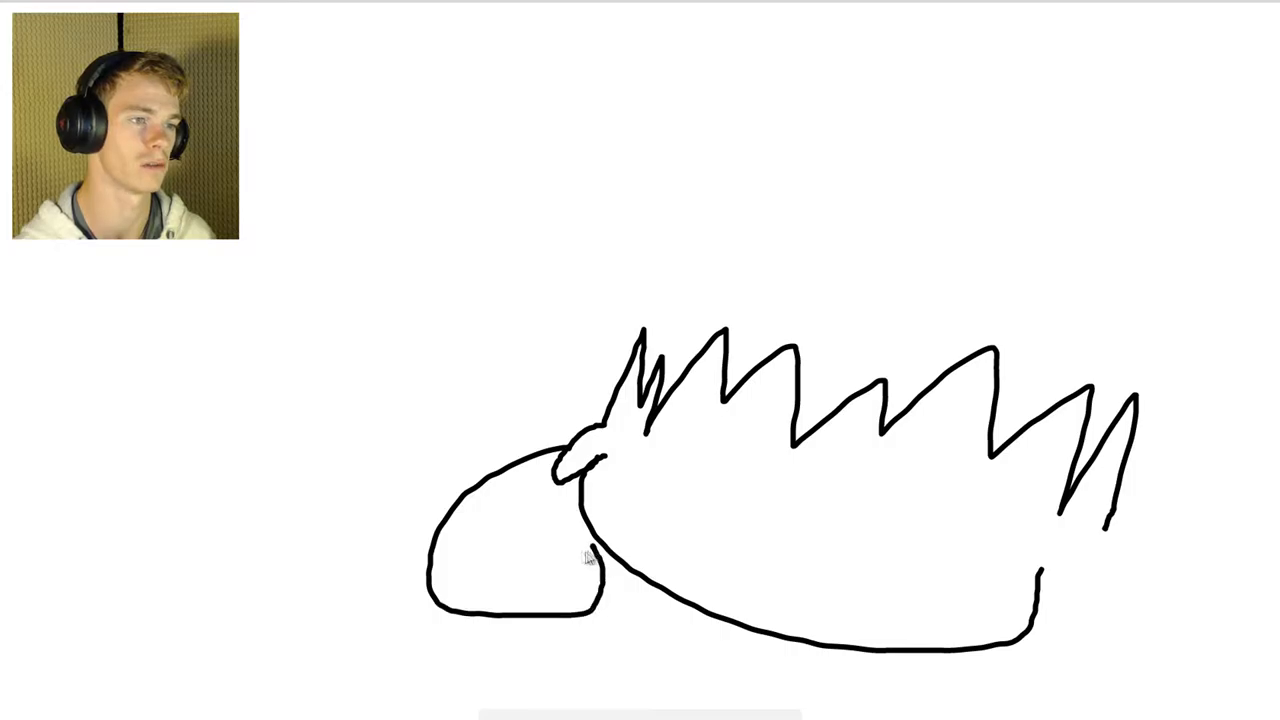
pyautogui.moveTo(468, 548)
pyautogui.mouseDown()
pyautogui.moveTo(456, 578)
pyautogui.moveTo(490, 565)
pyautogui.mouseUp()
# Add a smile, join the tail to the belly, darken the eye and add extra spines, reaching flip flops
pyautogui.moveTo(597, 618)
pyautogui.mouseDown()
pyautogui.moveTo(600, 655)
pyautogui.moveTo(1000, 715)
pyautogui.moveTo(1035, 630)
pyautogui.mouseUp()
pyautogui.moveTo(1108, 532); pyautogui.dragTo(1035, 620)
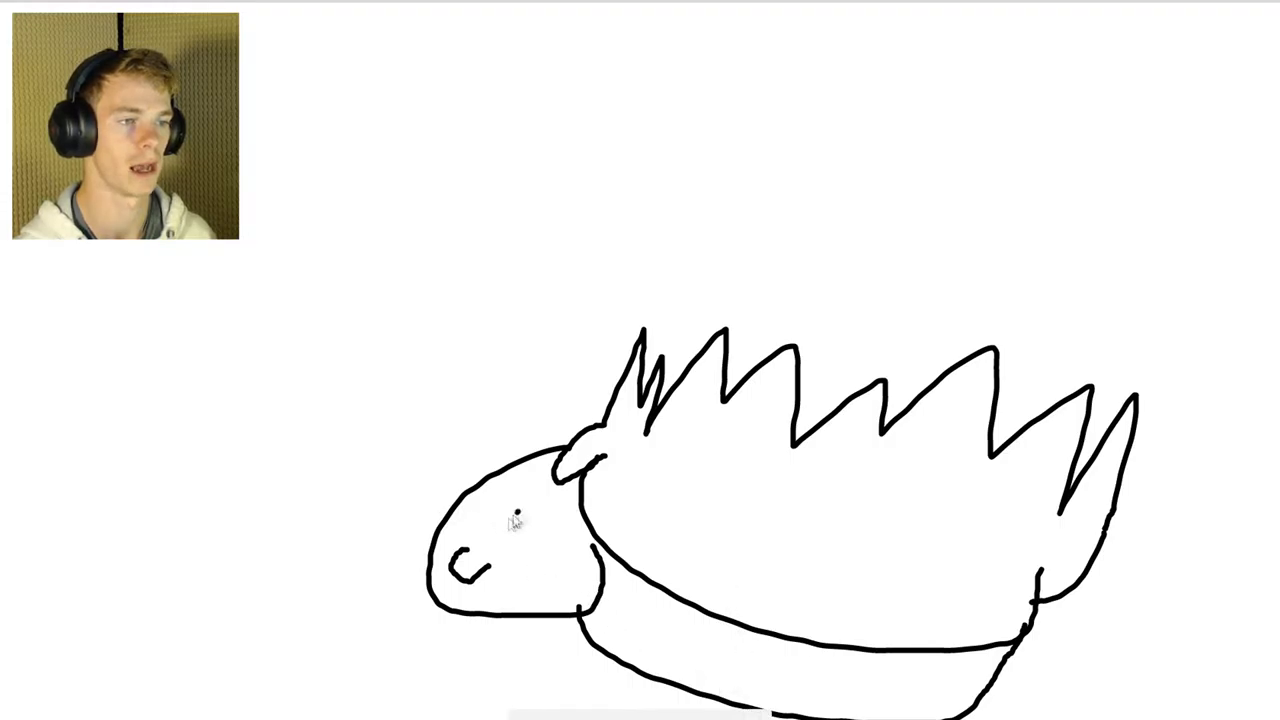
pyautogui.moveTo(517, 512)
pyautogui.mouseDown()
pyautogui.moveTo(520, 532)
pyautogui.moveTo(470, 590)
pyautogui.mouseUp()
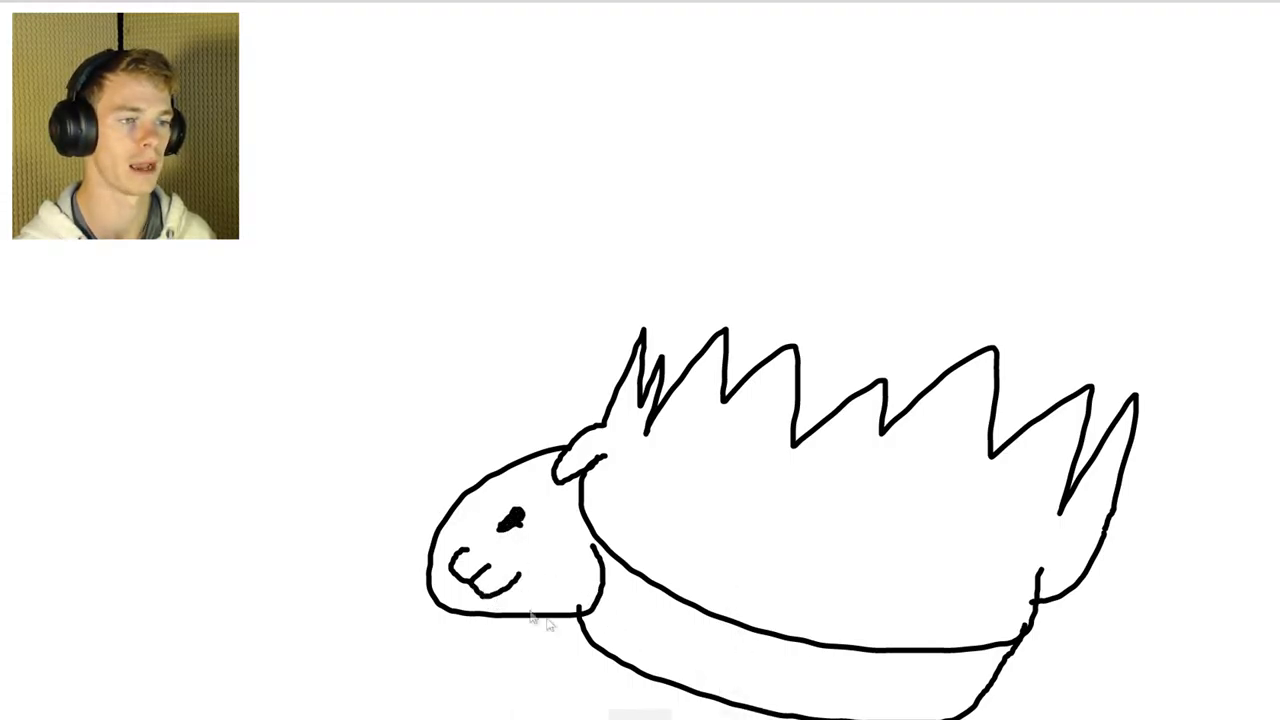
pyautogui.moveTo(745, 515)
pyautogui.mouseDown()
pyautogui.moveTo(1000, 560)
pyautogui.moveTo(740, 440)
pyautogui.moveTo(730, 530)
pyautogui.moveTo(915, 555)
pyautogui.moveTo(928, 545)
pyautogui.mouseUp()
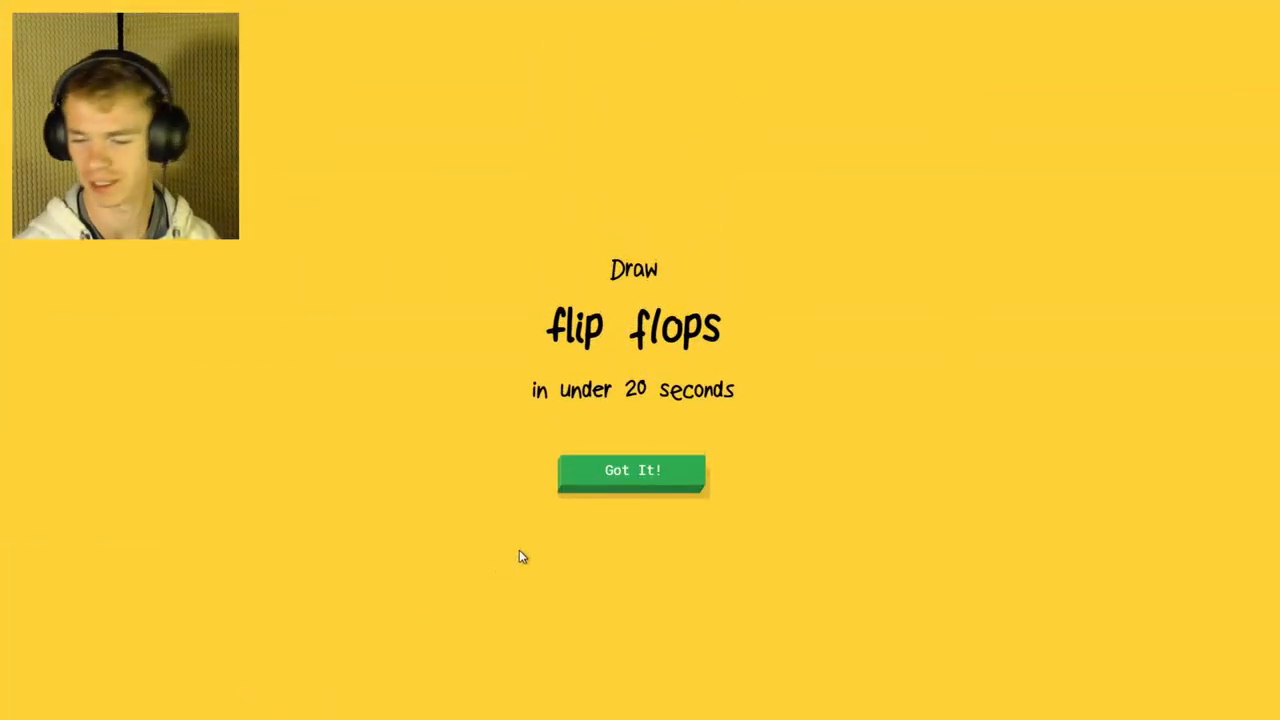
pyautogui.click(620, 486)
# Draw two flip flops, each an oval sole with a strap, then accept the cruise ship prompt
pyautogui.moveTo(672, 405); pyautogui.dragTo(678, 420)
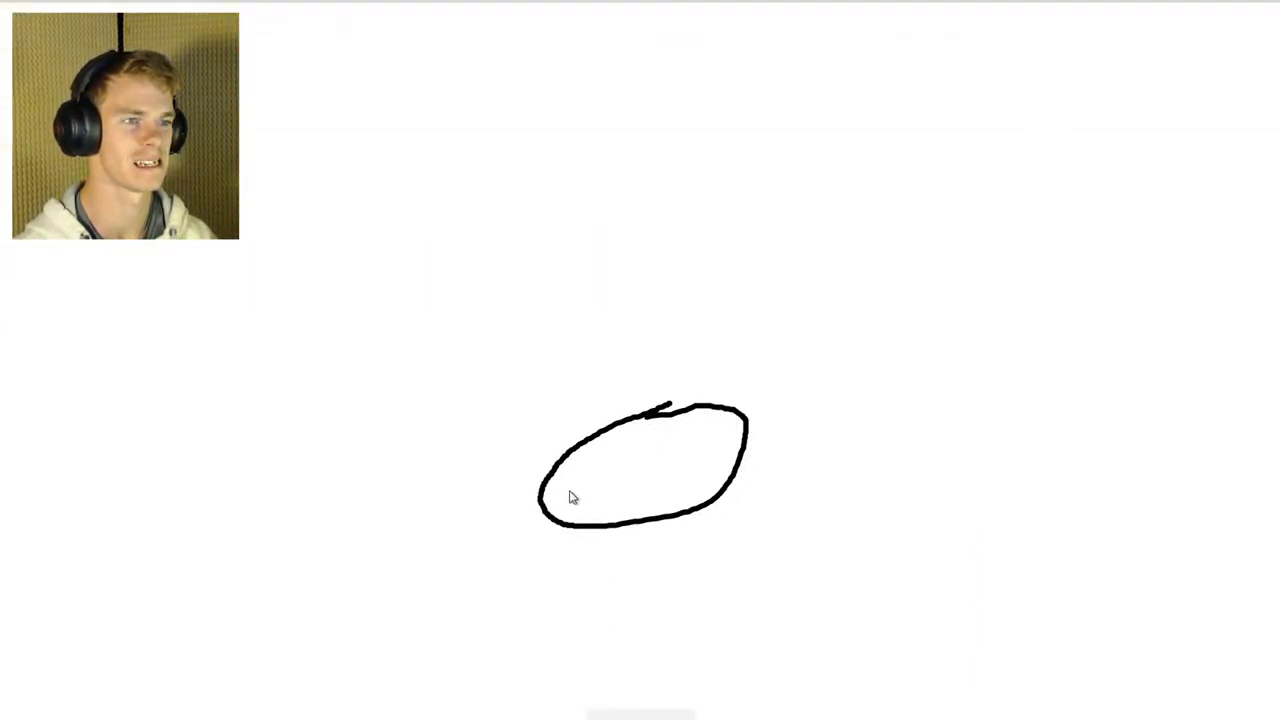
pyautogui.moveTo(576, 456)
pyautogui.mouseDown()
pyautogui.moveTo(642, 520)
pyautogui.moveTo(552, 498)
pyautogui.mouseUp()
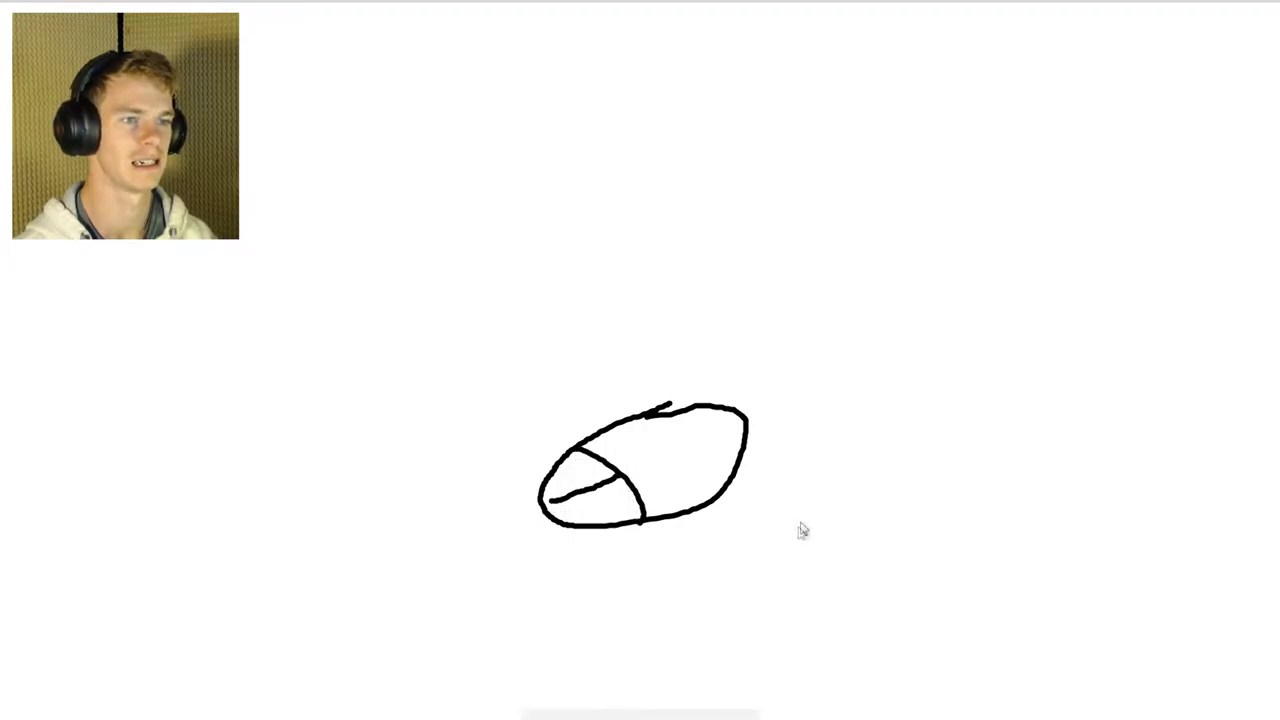
pyautogui.moveTo(807, 487); pyautogui.dragTo(800, 490)
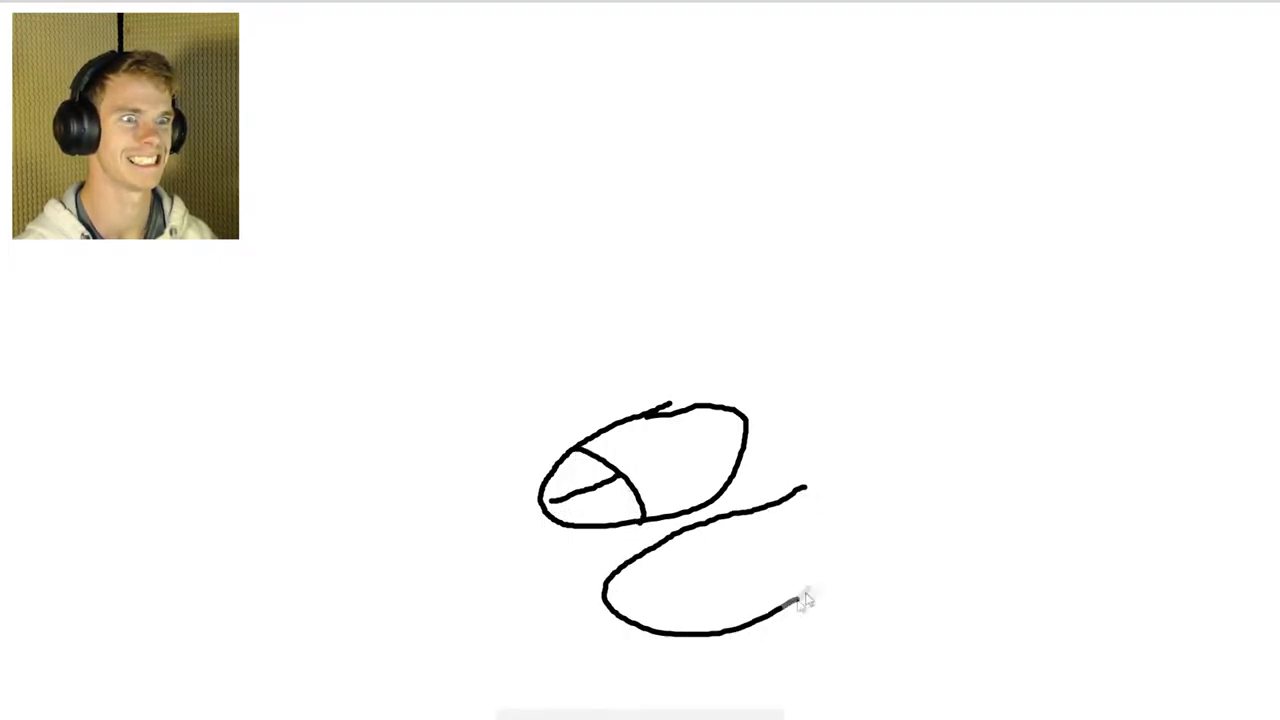
pyautogui.moveTo(672, 548); pyautogui.dragTo(704, 634)
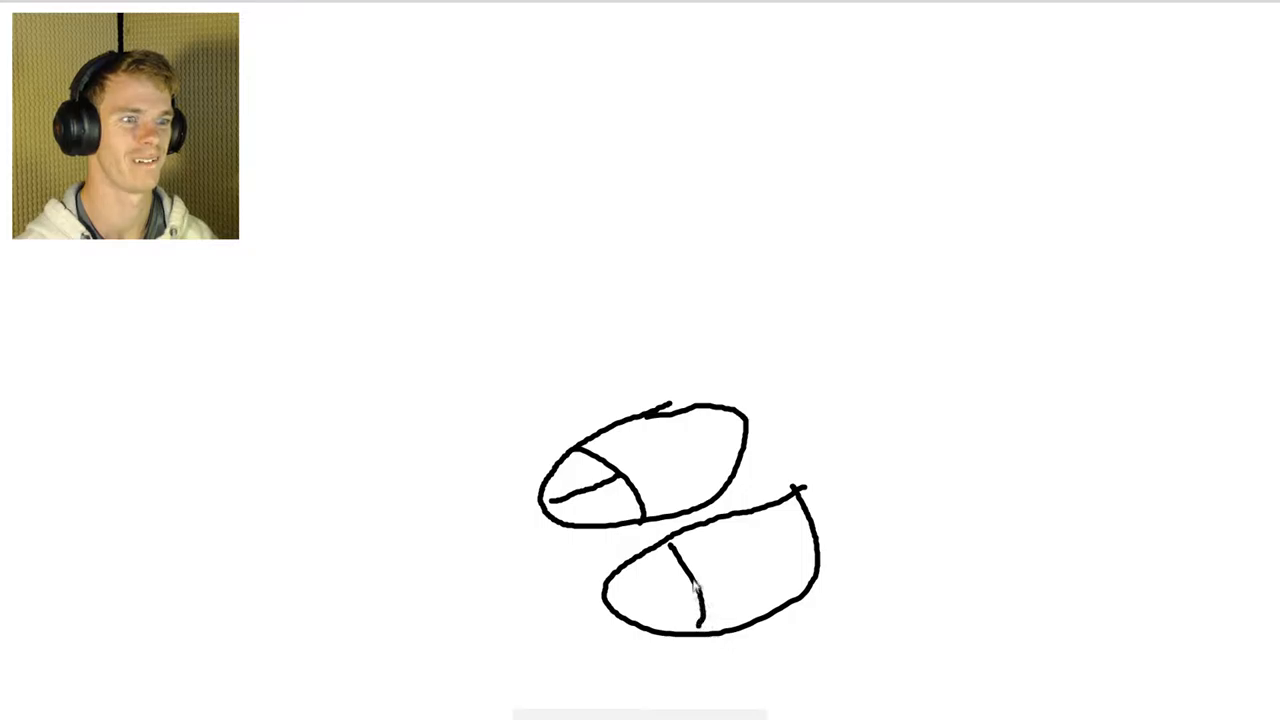
pyautogui.moveTo(690, 572); pyautogui.dragTo(630, 606)
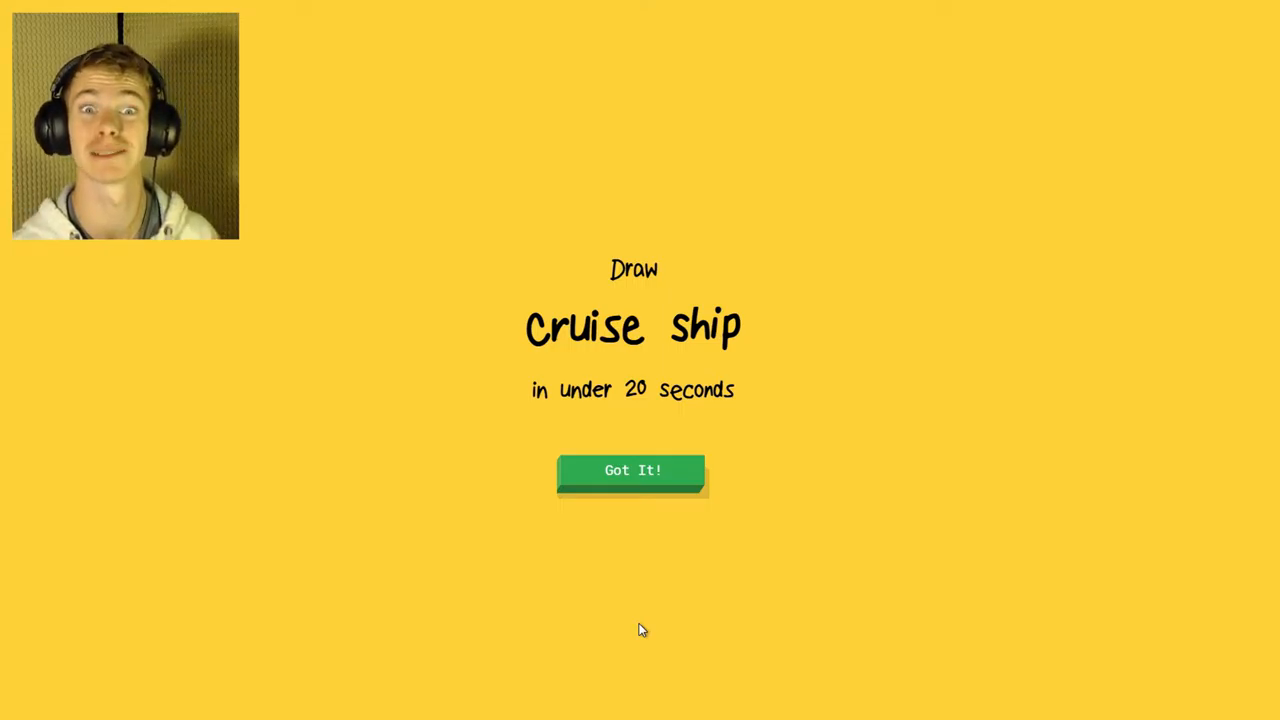
pyautogui.click(574, 470)
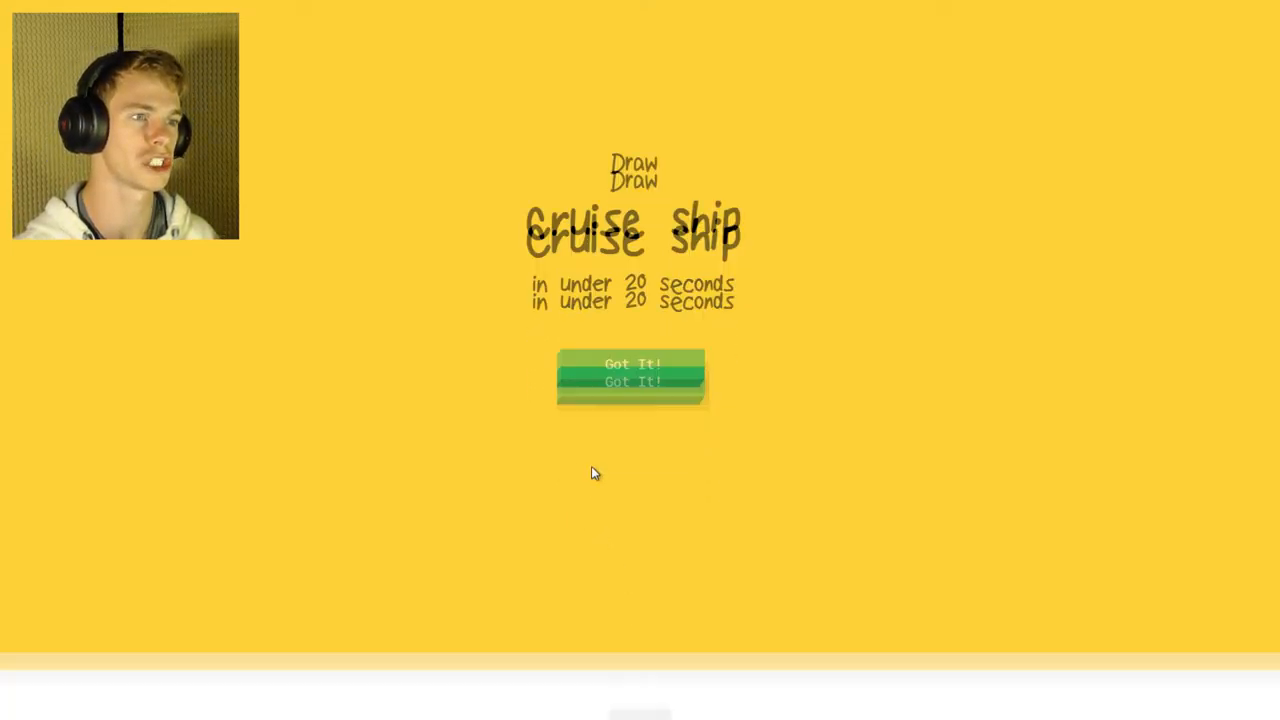
# Draw the cruise ship's hull with a dome above and scribble the first windows inside
pyautogui.moveTo(498, 314); pyautogui.dragTo(542, 325)
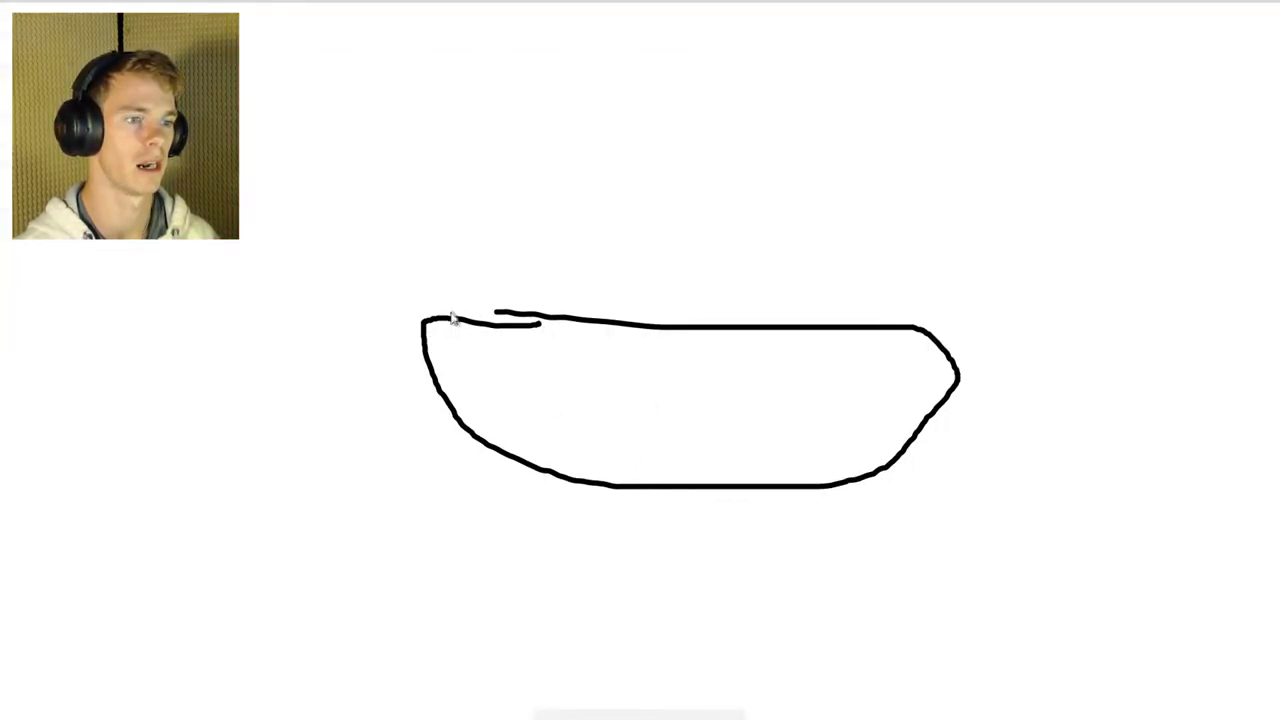
pyautogui.moveTo(452, 324); pyautogui.dragTo(940, 322)
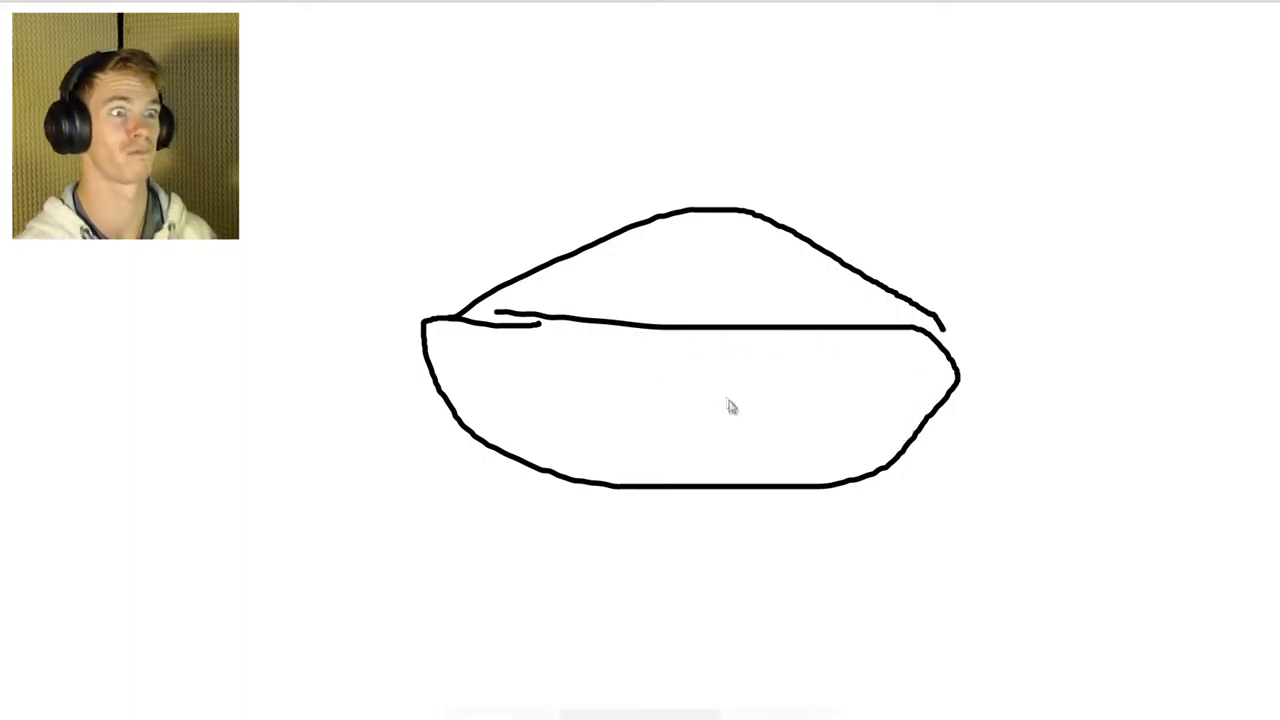
pyautogui.moveTo(520, 372); pyautogui.dragTo(540, 388)
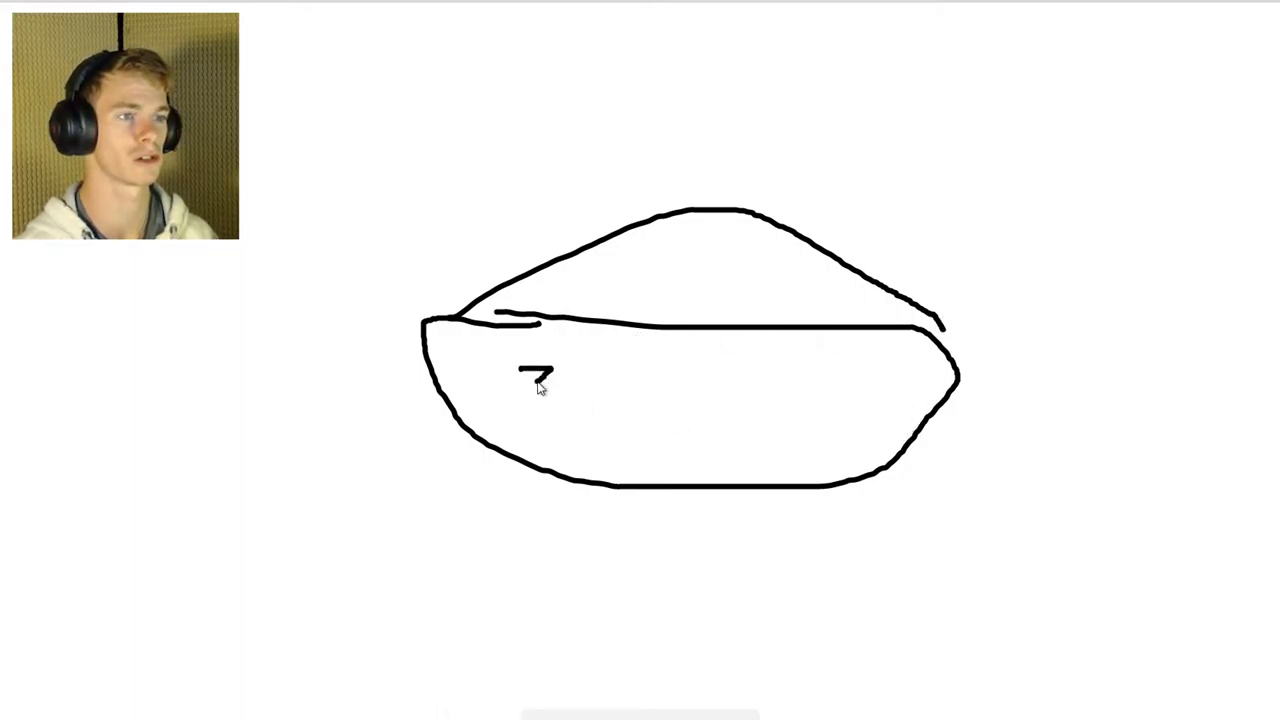
pyautogui.moveTo(626, 372); pyautogui.dragTo(718, 400)
pyautogui.moveTo(696, 455)
pyautogui.mouseDown()
pyautogui.moveTo(545, 450)
pyautogui.moveTo(616, 452)
pyautogui.mouseUp()
pyautogui.moveTo(745, 448); pyautogui.dragTo(765, 435)
pyautogui.moveTo(795, 422); pyautogui.dragTo(810, 422)
# Fill the hull with short window dashes and dots, plus a blob on the rim and an upper-right scribble
pyautogui.moveTo(716, 428); pyautogui.dragTo(740, 418)
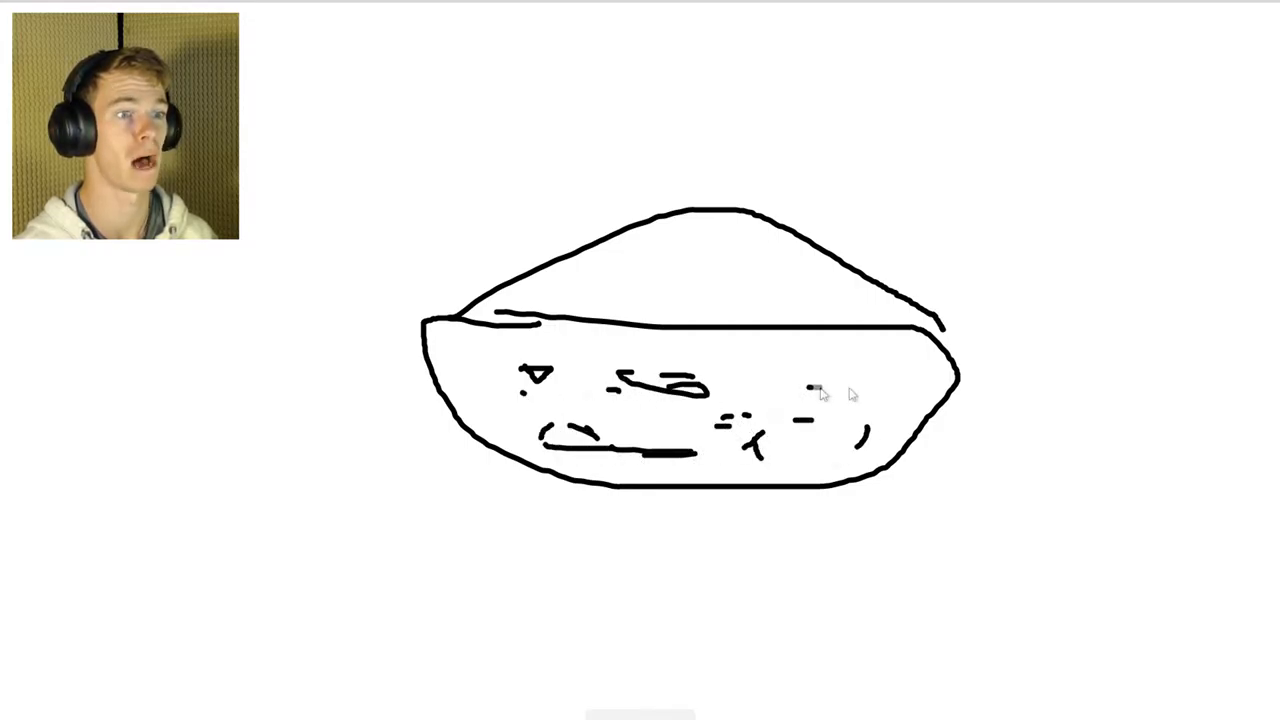
pyautogui.moveTo(806, 388); pyautogui.dragTo(858, 386)
pyautogui.moveTo(716, 352); pyautogui.dragTo(772, 372)
pyautogui.moveTo(630, 352); pyautogui.dragTo(656, 352)
pyautogui.moveTo(586, 384); pyautogui.dragTo(492, 408)
pyautogui.moveTo(524, 425); pyautogui.dragTo(528, 436)
pyautogui.moveTo(556, 300)
pyautogui.mouseDown()
pyautogui.moveTo(560, 325)
pyautogui.moveTo(570, 310)
pyautogui.mouseUp()
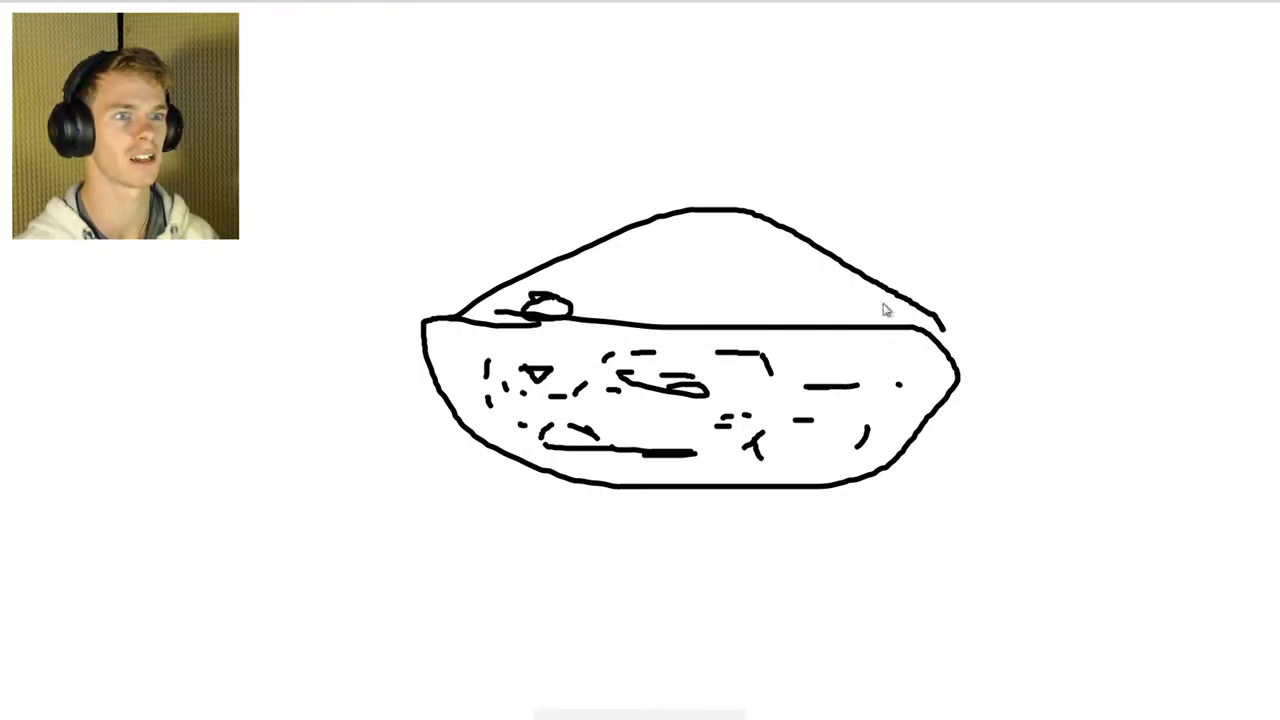
pyautogui.moveTo(886, 310)
pyautogui.mouseDown()
pyautogui.moveTo(740, 260)
pyautogui.moveTo(882, 262)
pyautogui.mouseUp()
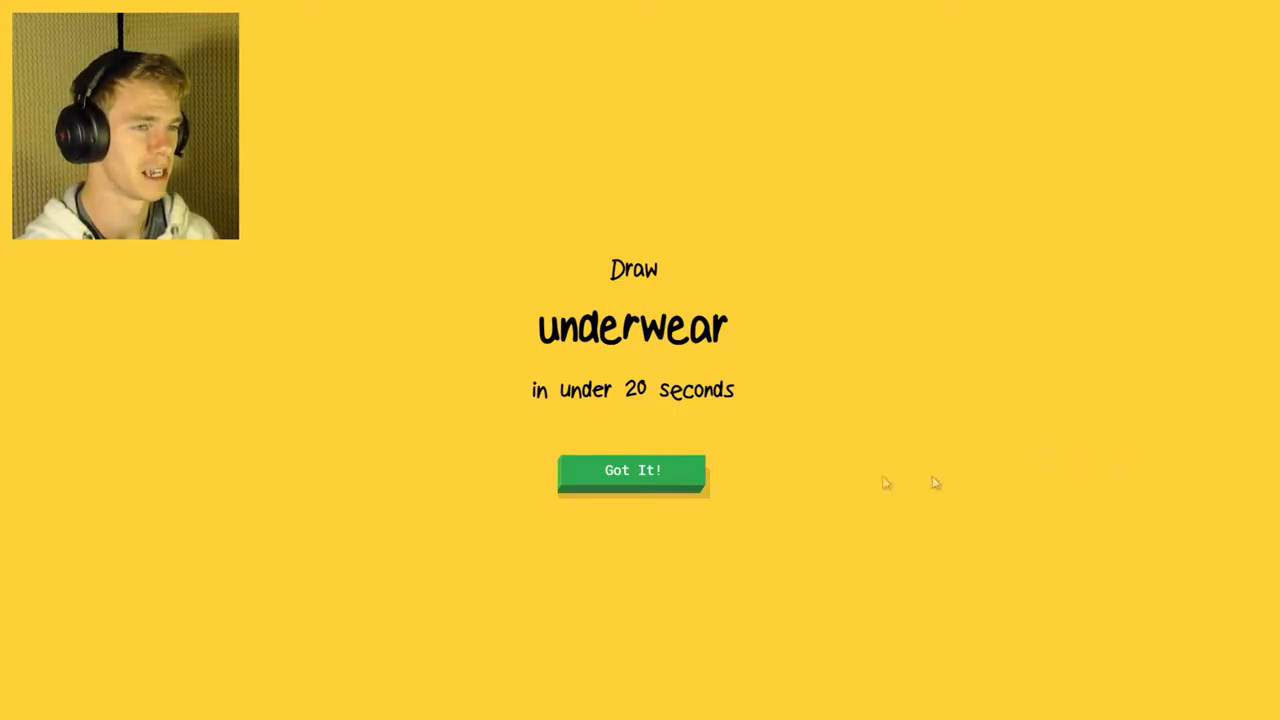
# Draw the underwear doodle, finish the round at 4 of 6 recognised, and start a new round
pyautogui.click(608, 475)
pyautogui.moveTo(496, 380)
pyautogui.mouseDown()
pyautogui.moveTo(800, 394)
pyautogui.moveTo(663, 560)
pyautogui.moveTo(480, 386)
pyautogui.moveTo(565, 397)
pyautogui.moveTo(618, 432)
pyautogui.moveTo(628, 543)
pyautogui.mouseUp()
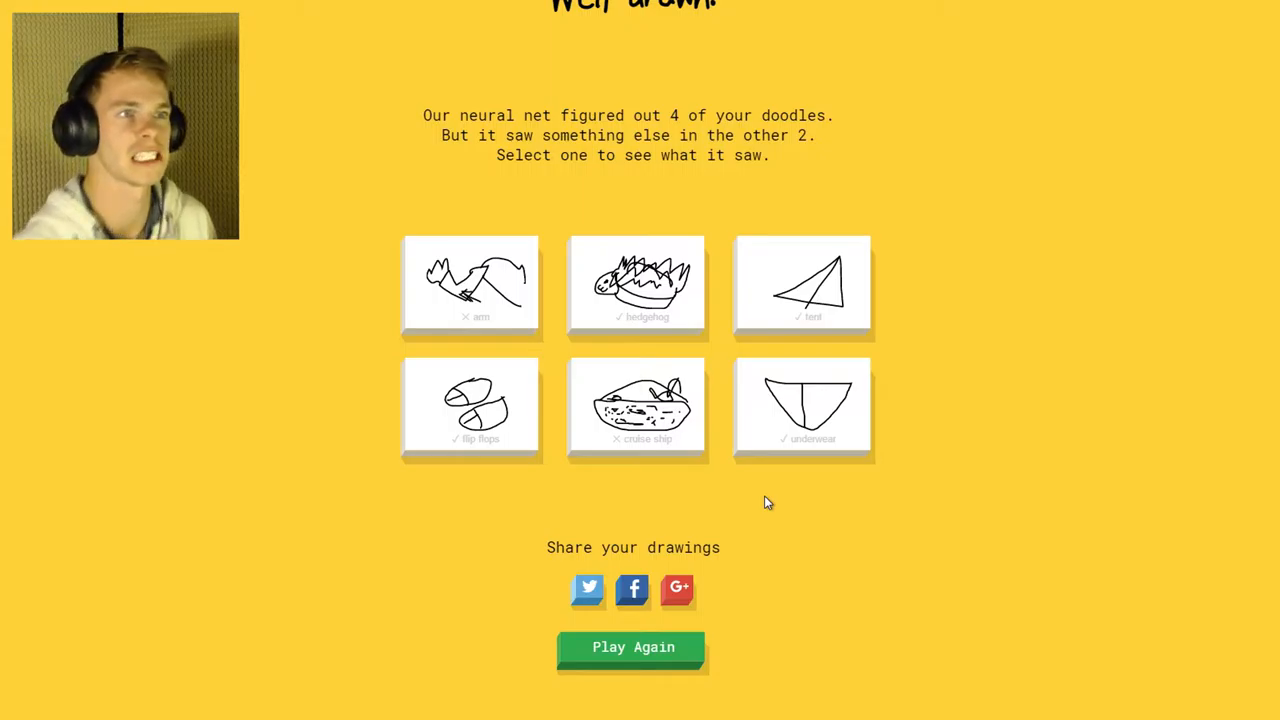
pyautogui.click(660, 655)
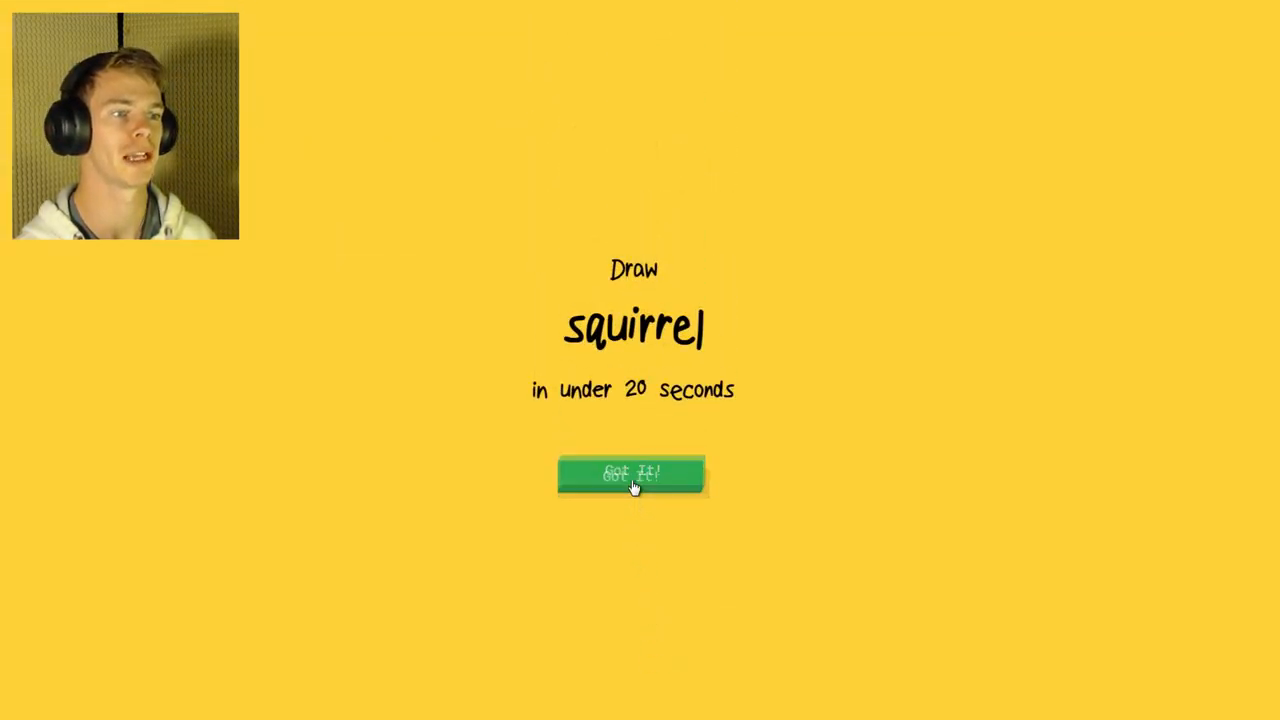
# Sketch a squirrel with head and body, eye and nose marks, a tail down the left side and a dark foot
pyautogui.click(632, 473)
pyautogui.moveTo(655, 400)
pyautogui.mouseDown()
pyautogui.moveTo(700, 420)
pyautogui.moveTo(688, 412)
pyautogui.moveTo(697, 398)
pyautogui.moveTo(630, 490)
pyautogui.moveTo(690, 560)
pyautogui.moveTo(735, 440)
pyautogui.moveTo(705, 430)
pyautogui.mouseUp()
pyautogui.click(678, 397)
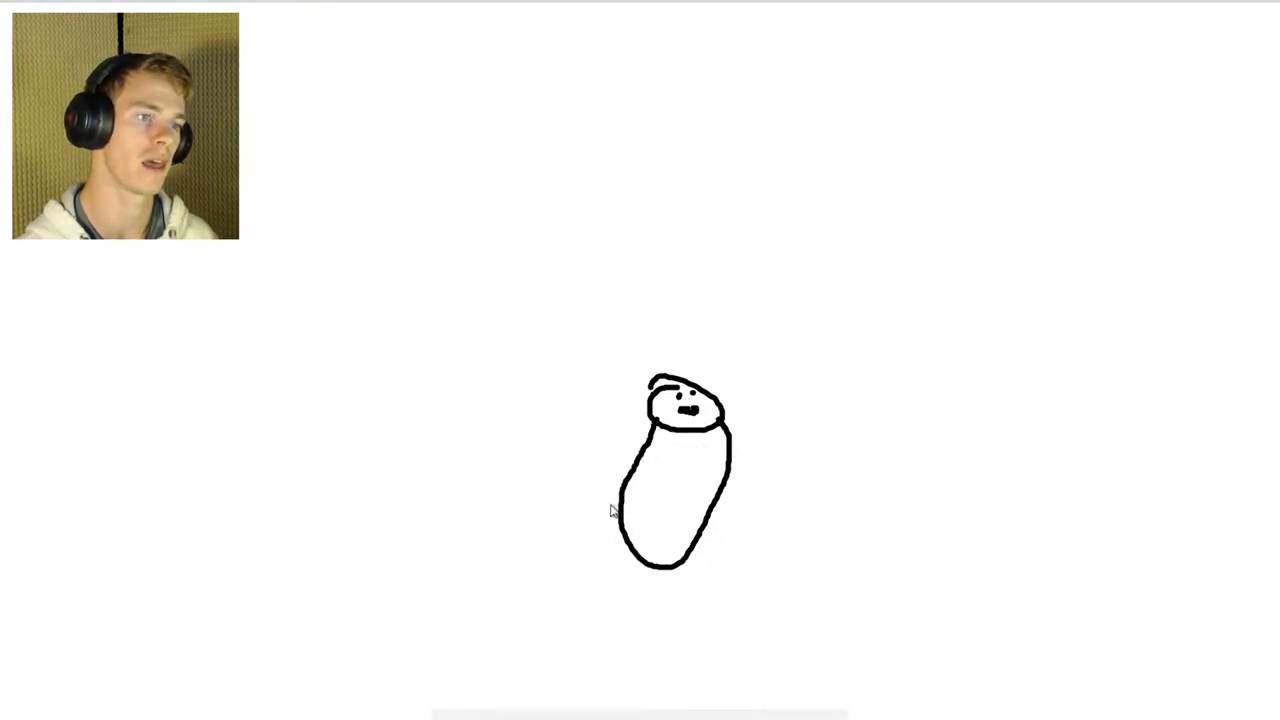
pyautogui.moveTo(625, 525)
pyautogui.mouseDown()
pyautogui.moveTo(585, 470)
pyautogui.moveTo(640, 410)
pyautogui.moveTo(614, 530)
pyautogui.mouseUp()
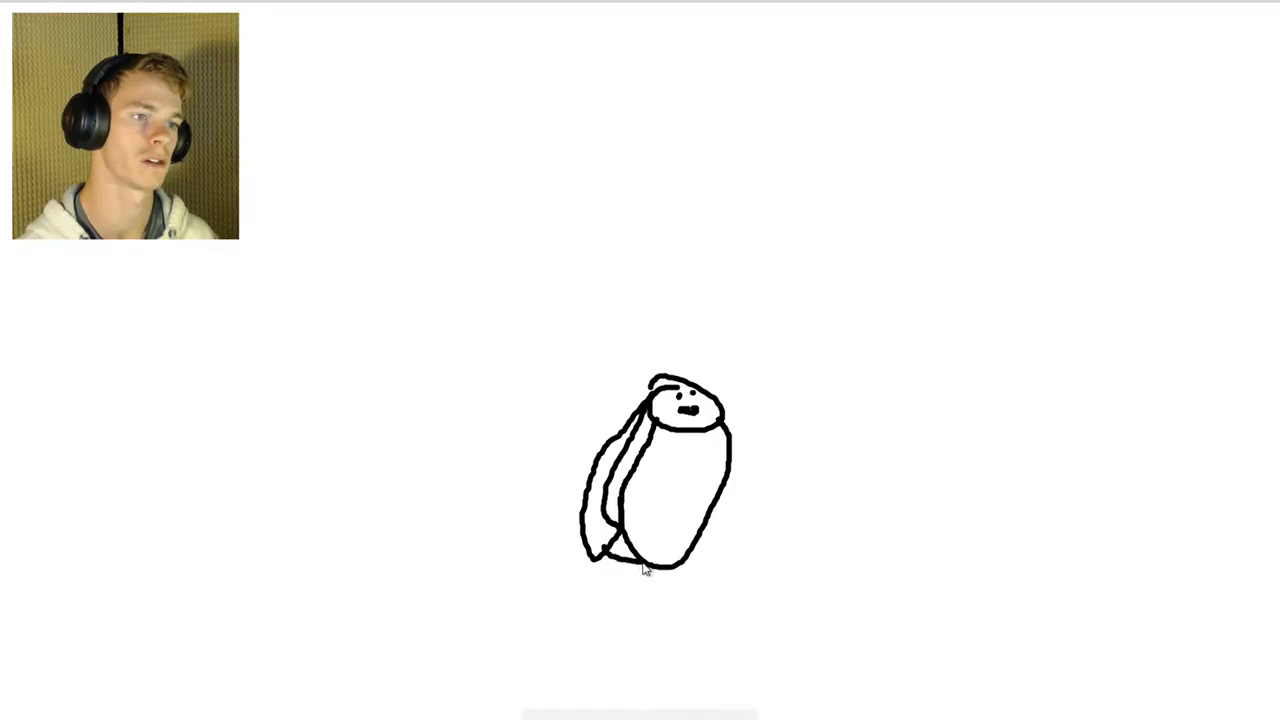
pyautogui.moveTo(628, 548); pyautogui.dragTo(620, 558)
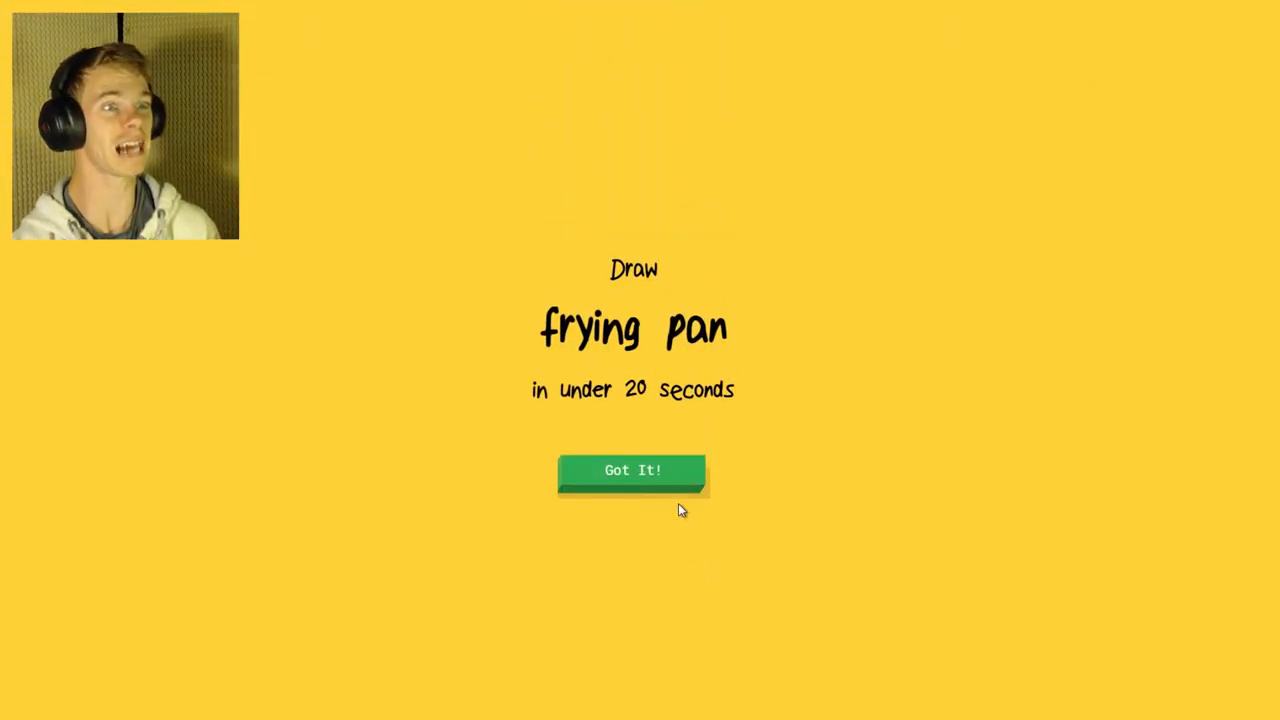
# Draw the frying pan's round body, two-edged handle and an inner ring
pyautogui.click(656, 487)
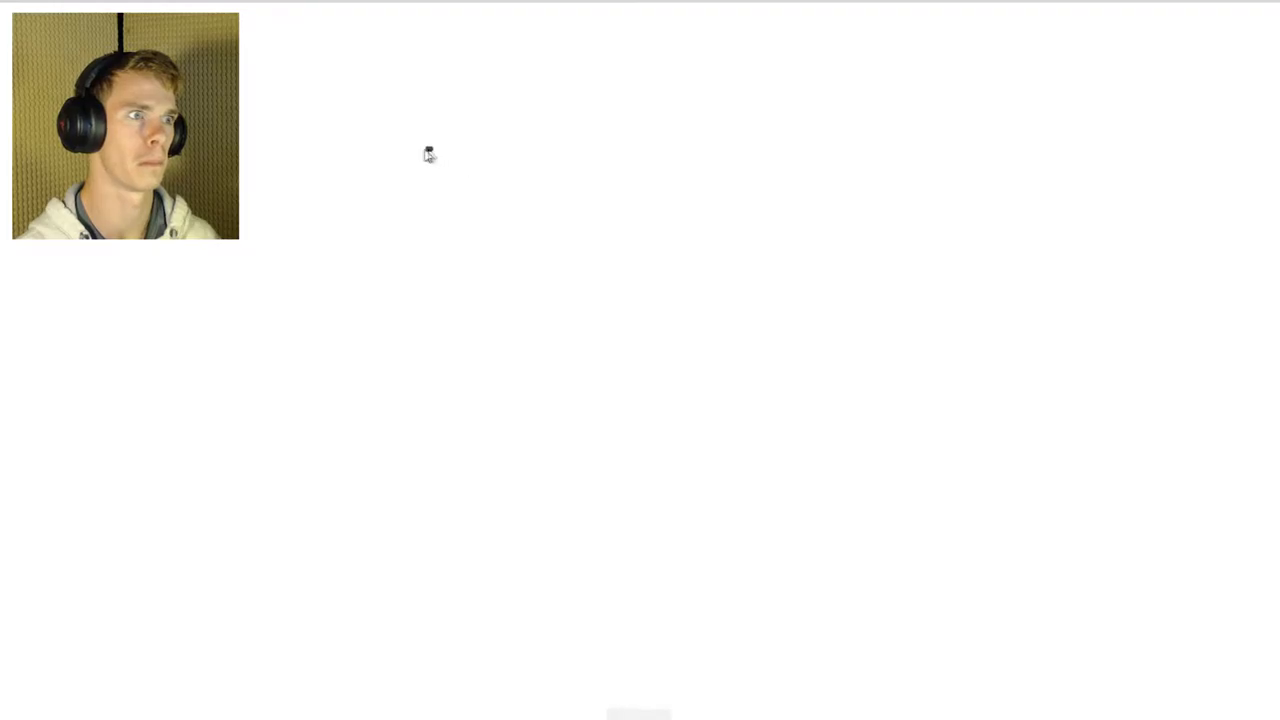
pyautogui.moveTo(428, 153); pyautogui.dragTo(398, 163)
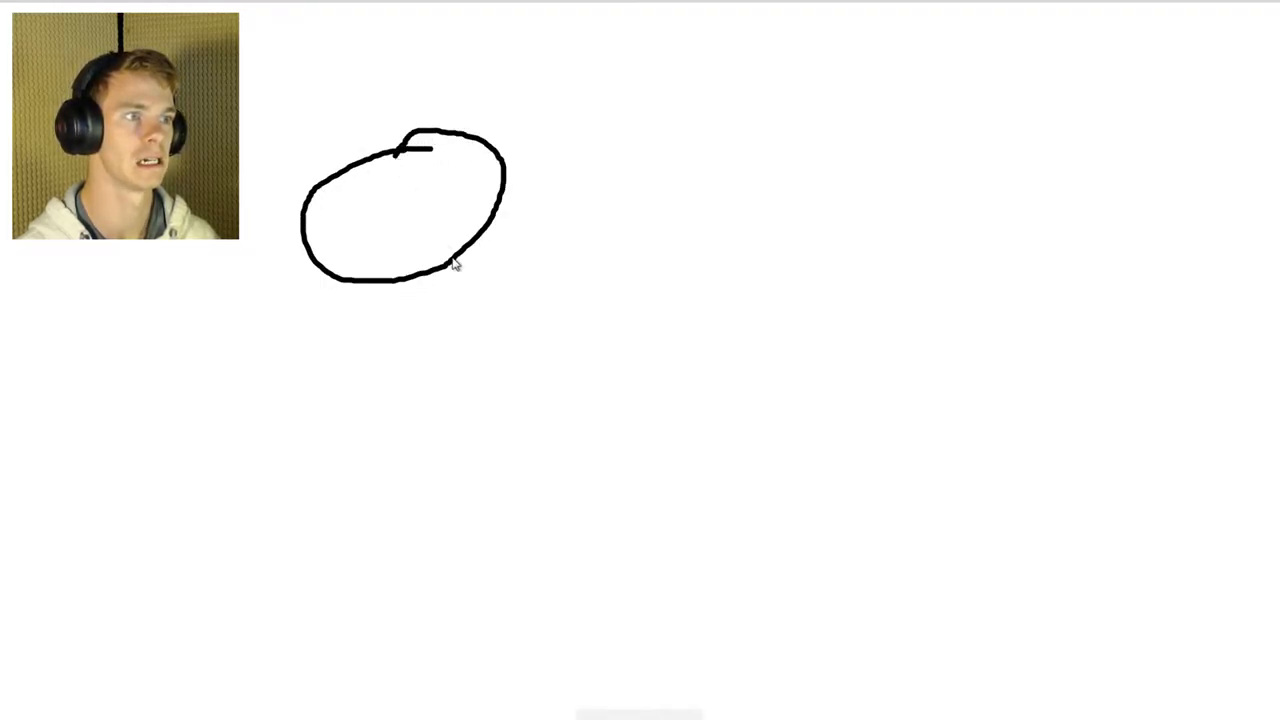
pyautogui.moveTo(455, 262); pyautogui.dragTo(577, 370)
pyautogui.moveTo(458, 262); pyautogui.dragTo(560, 345)
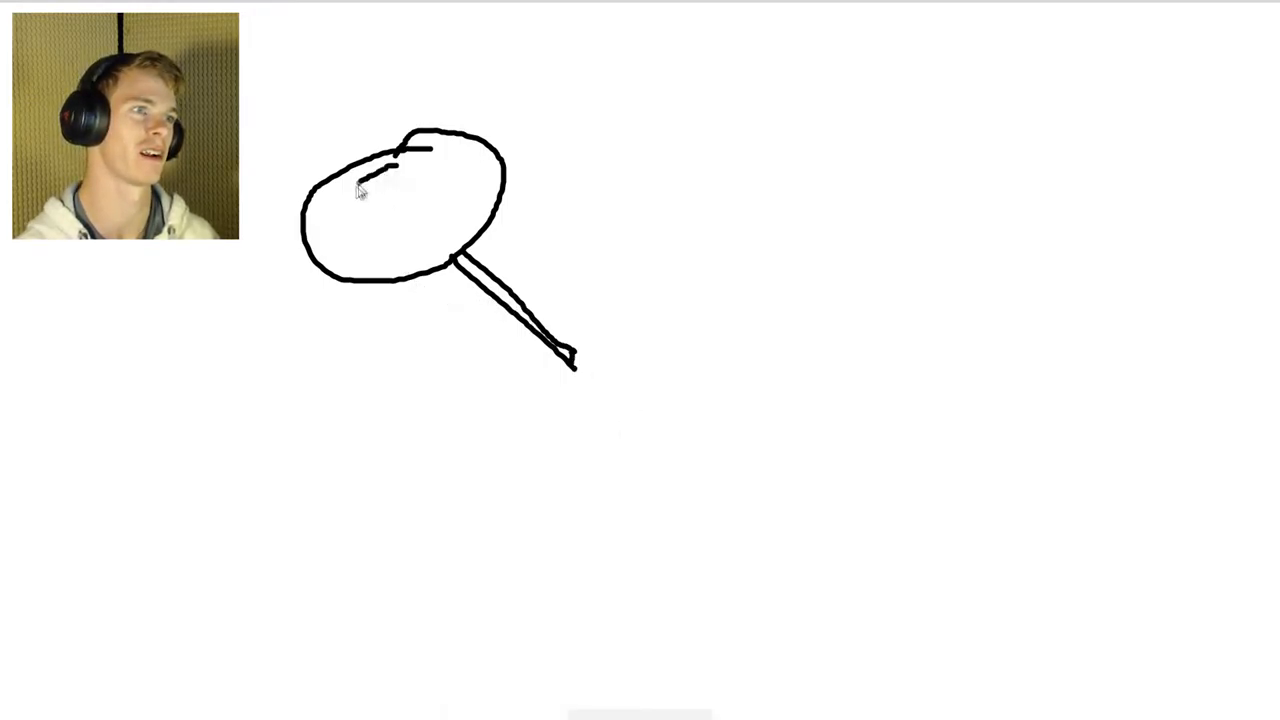
pyautogui.moveTo(360, 193); pyautogui.dragTo(395, 178)
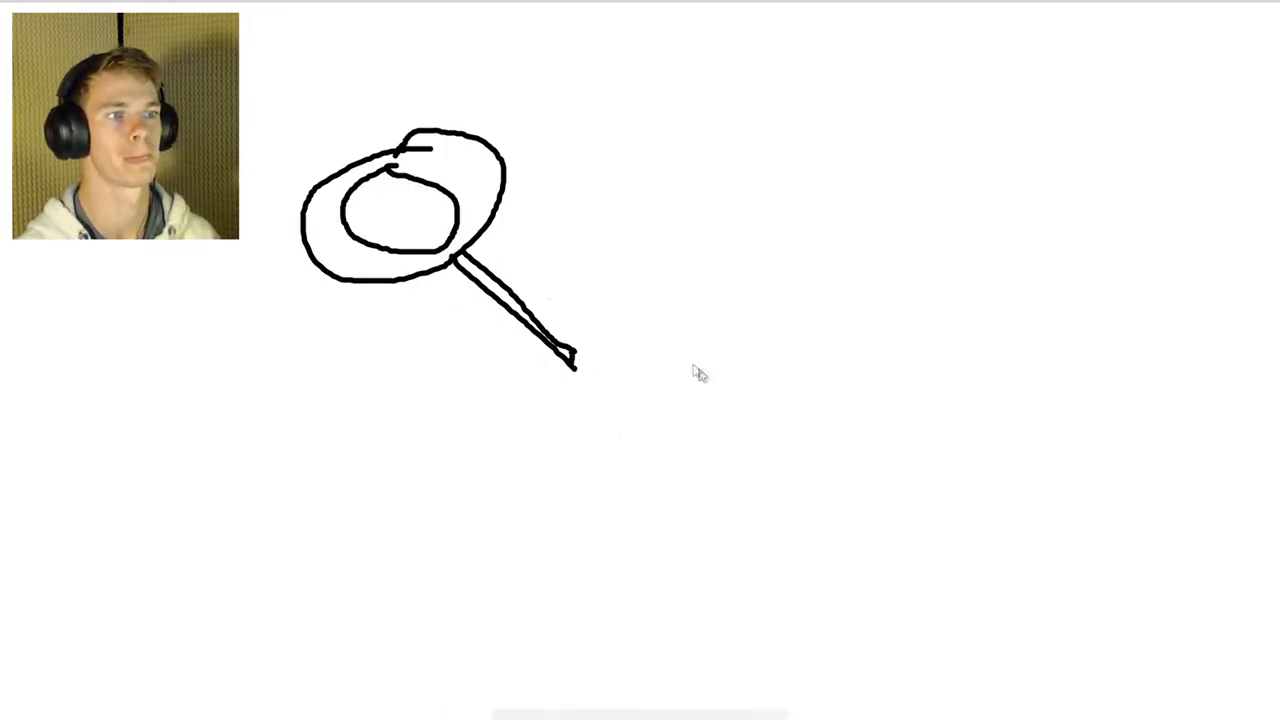
# Add five horizontal motion lines beside the pan, then accept the triangle prompt
pyautogui.moveTo(908, 242); pyautogui.dragTo(770, 238)
pyautogui.moveTo(806, 184); pyautogui.dragTo(662, 182)
pyautogui.moveTo(735, 296); pyautogui.dragTo(598, 297)
pyautogui.moveTo(610, 212); pyautogui.dragTo(508, 202)
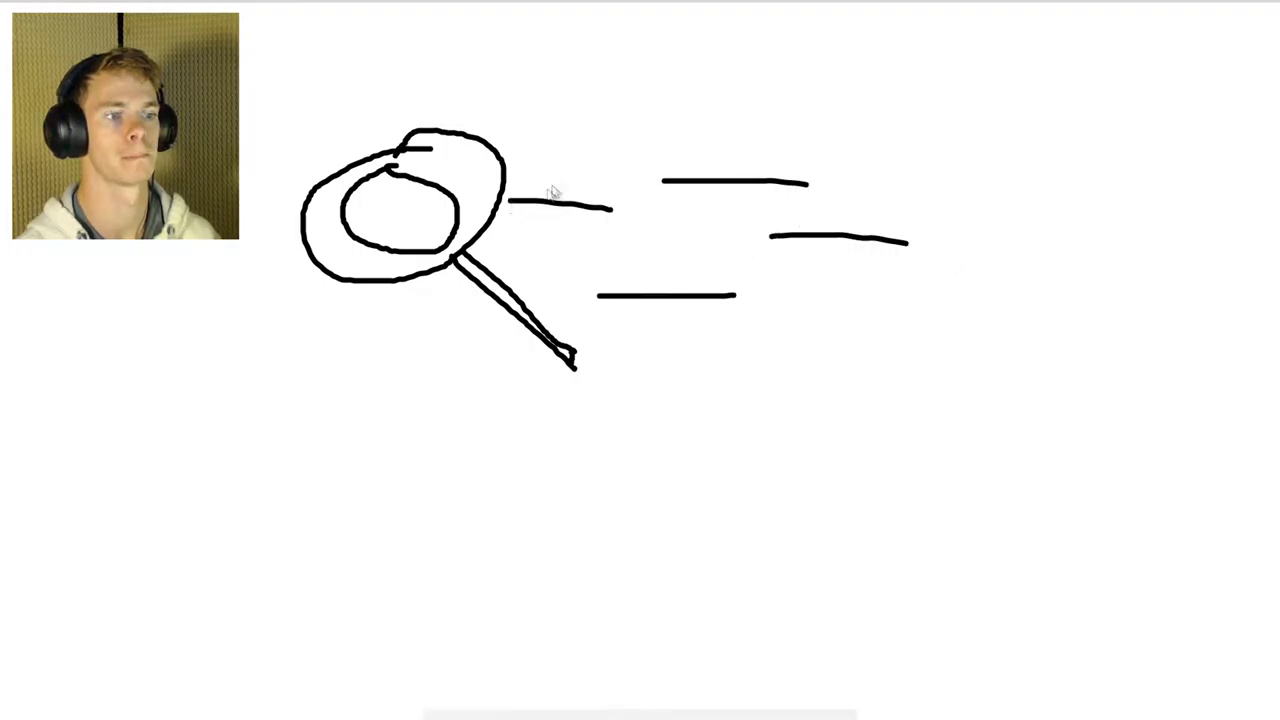
pyautogui.moveTo(594, 140); pyautogui.dragTo(526, 137)
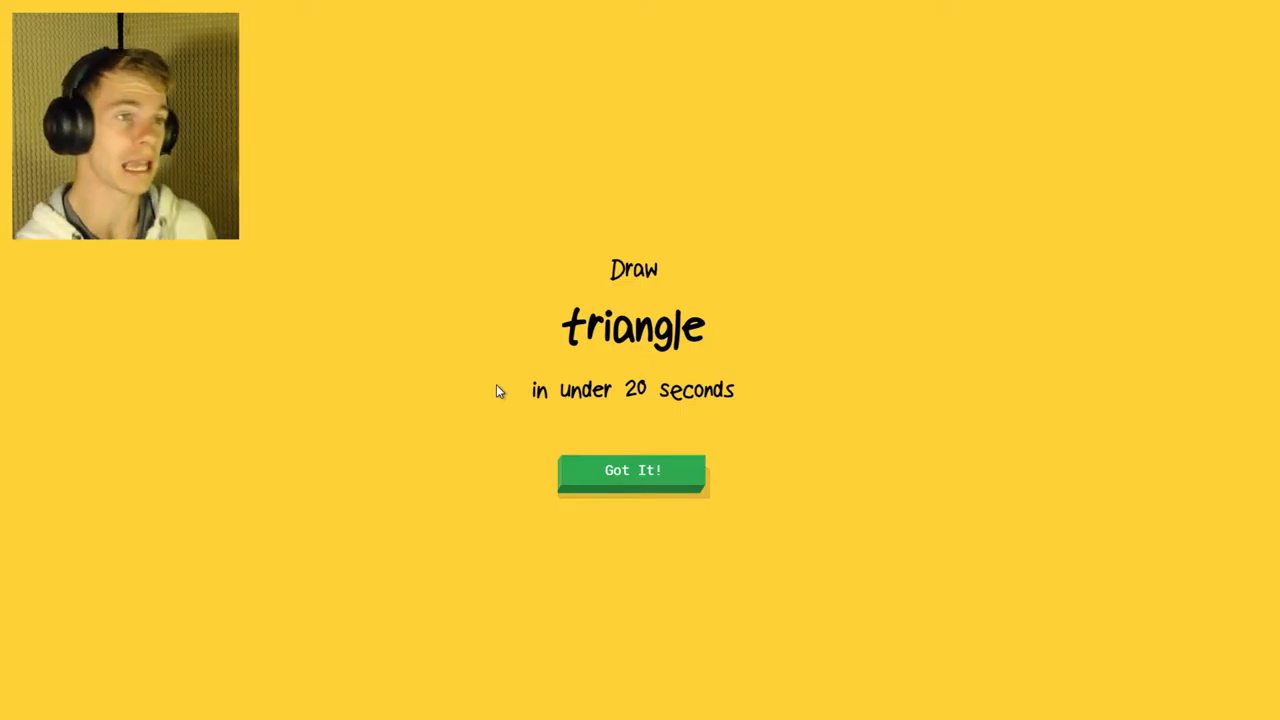
pyautogui.click(610, 472)
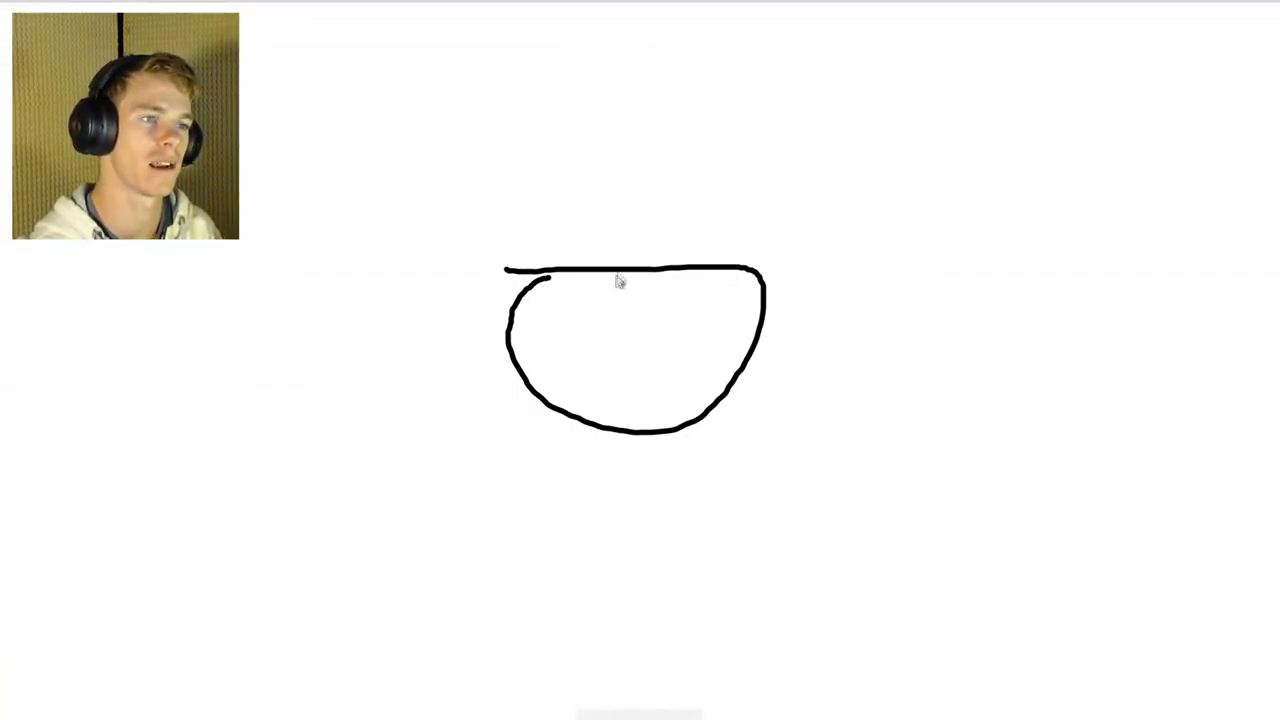
# Draw the underwear outline with a centre line and accept the saxophone prompt
pyautogui.moveTo(622, 270); pyautogui.dragTo(638, 430)
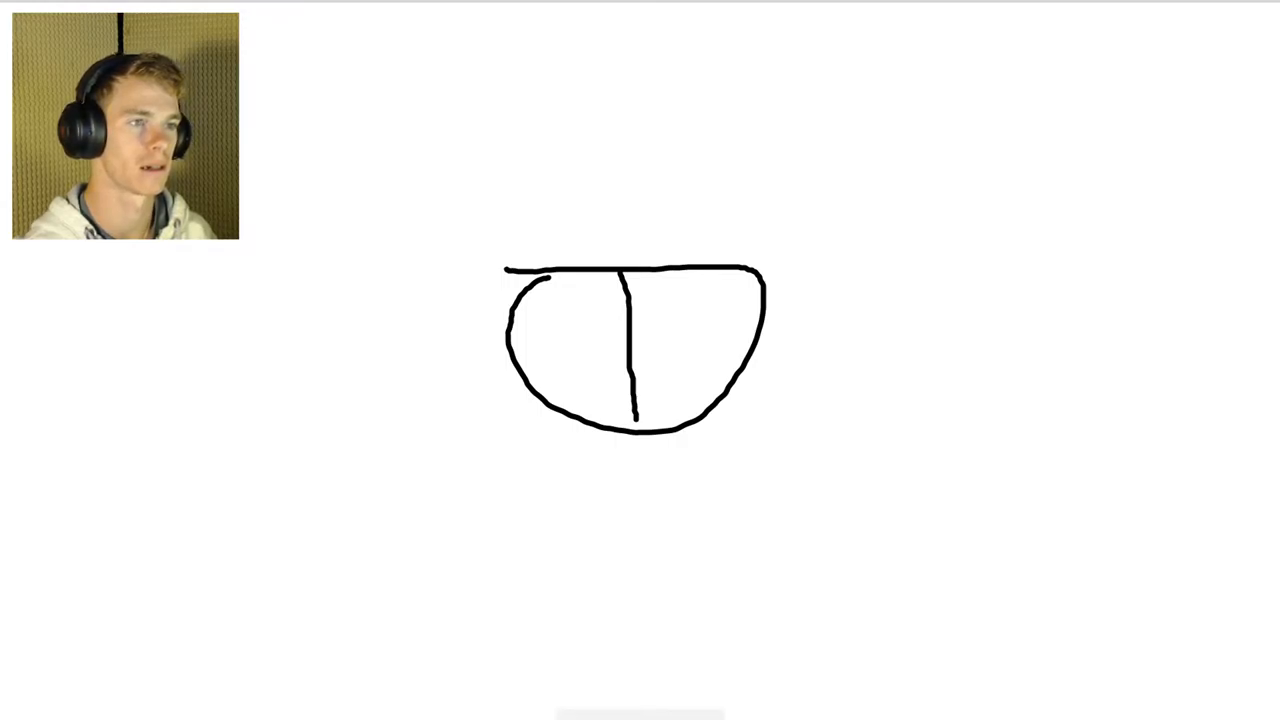
pyautogui.moveTo(506, 272)
pyautogui.mouseDown()
pyautogui.moveTo(515, 320)
pyautogui.moveTo(580, 410)
pyautogui.moveTo(700, 420)
pyautogui.moveTo(770, 306)
pyautogui.moveTo(740, 285)
pyautogui.moveTo(518, 290)
pyautogui.mouseUp()
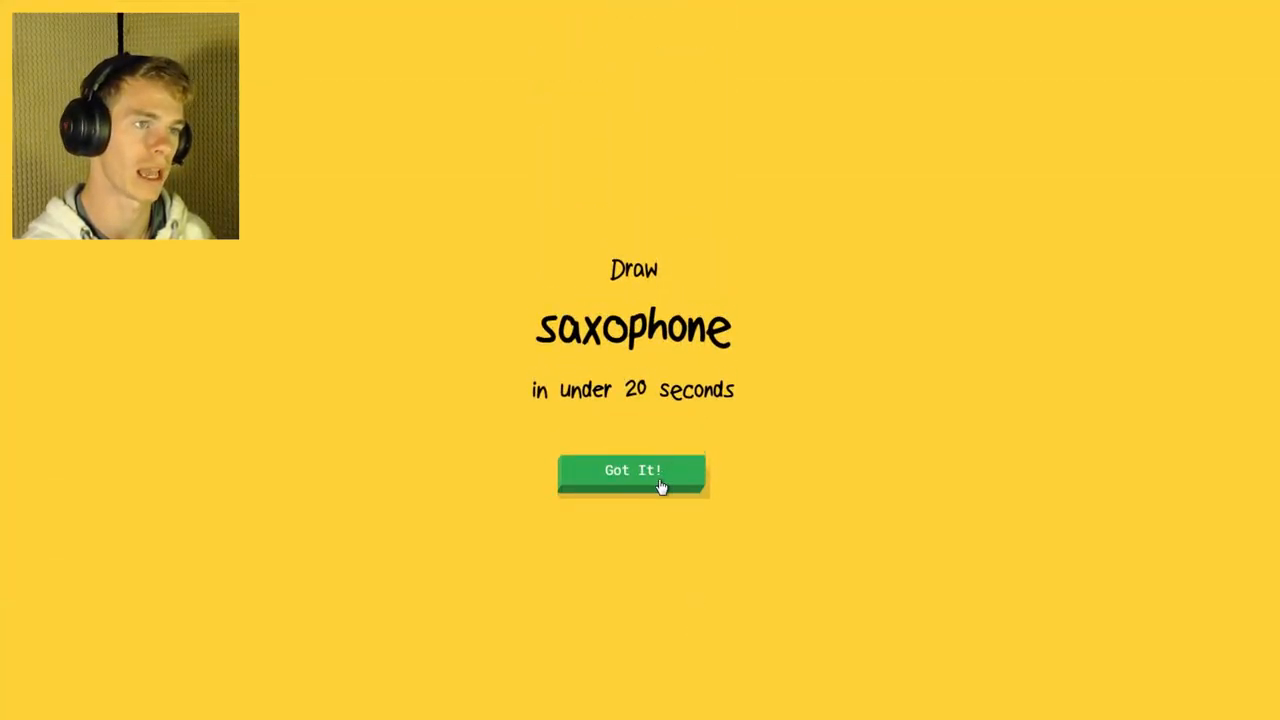
pyautogui.click(660, 485)
# Draw a saxophone with mouthpiece, closed body and key dots, reach the 5-of-6 results and play again
pyautogui.moveTo(408, 255)
pyautogui.mouseDown()
pyautogui.moveTo(468, 238)
pyautogui.moveTo(666, 400)
pyautogui.moveTo(757, 357)
pyautogui.moveTo(750, 418)
pyautogui.moveTo(480, 425)
pyautogui.moveTo(475, 278)
pyautogui.mouseUp()
pyautogui.moveTo(403, 262); pyautogui.dragTo(401, 254)
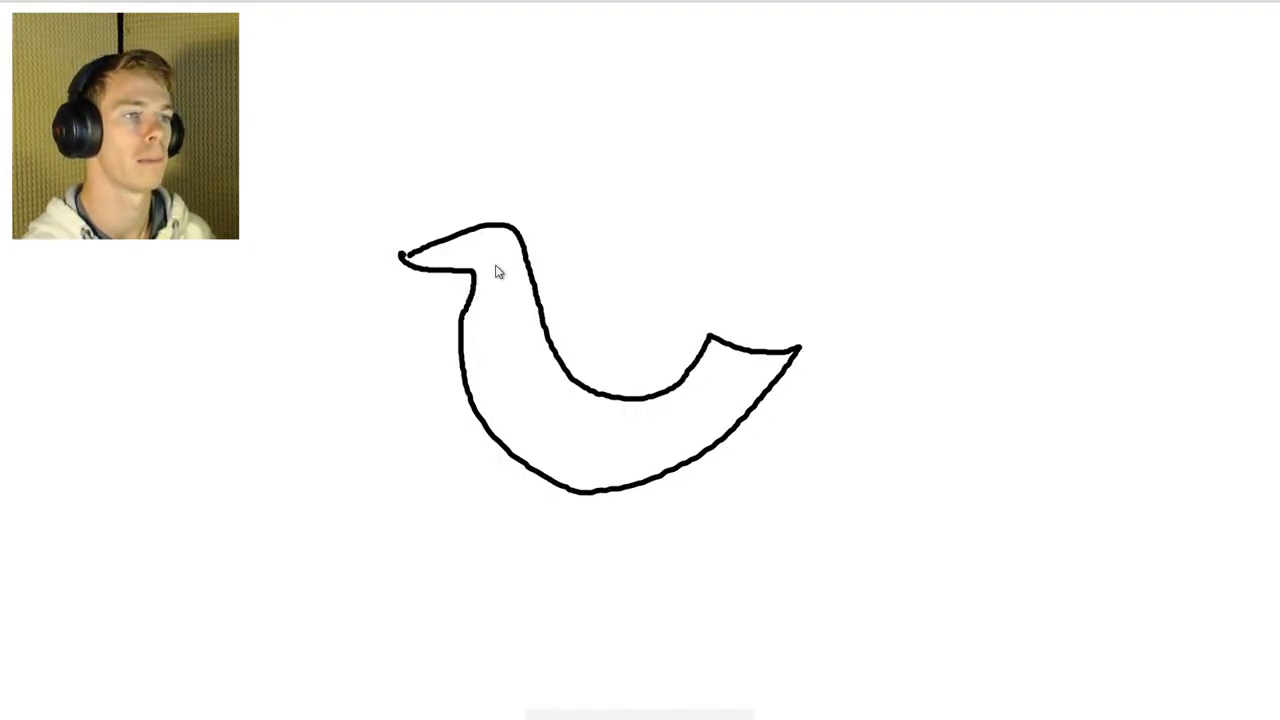
pyautogui.moveTo(515, 350); pyautogui.dragTo(520, 370)
pyautogui.click(523, 400)
pyautogui.click(551, 440)
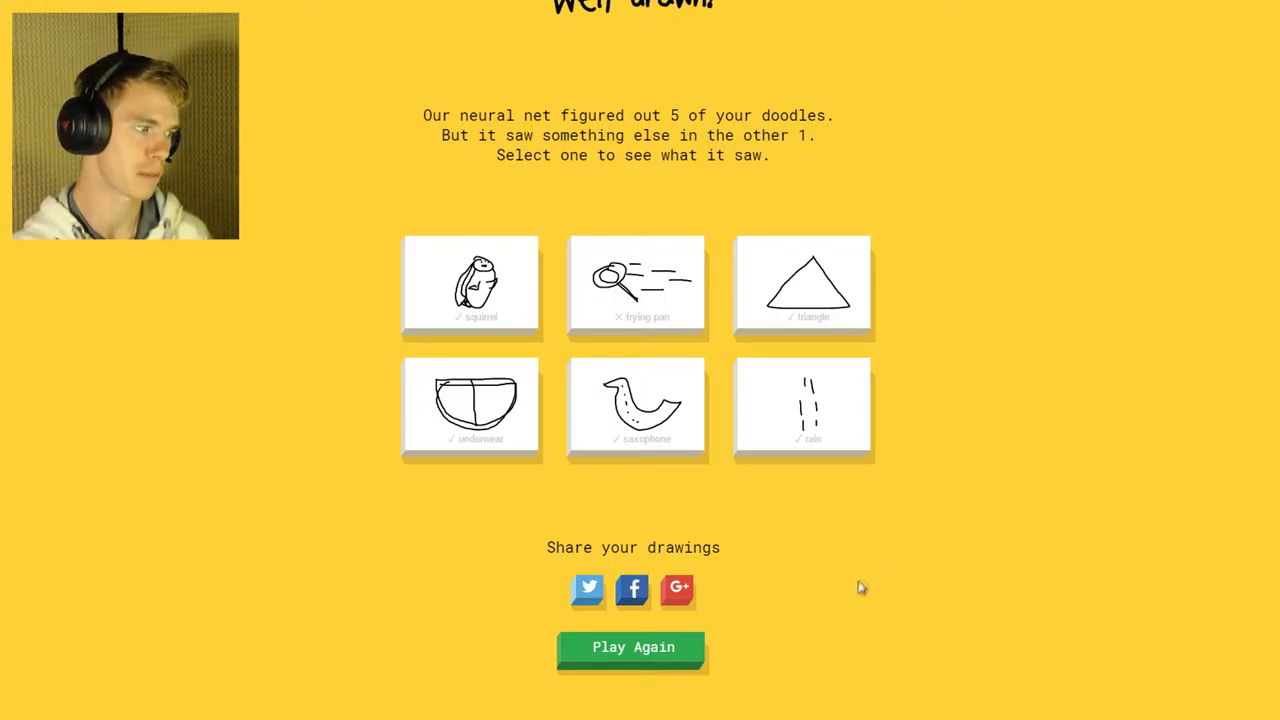
pyautogui.click(683, 666)
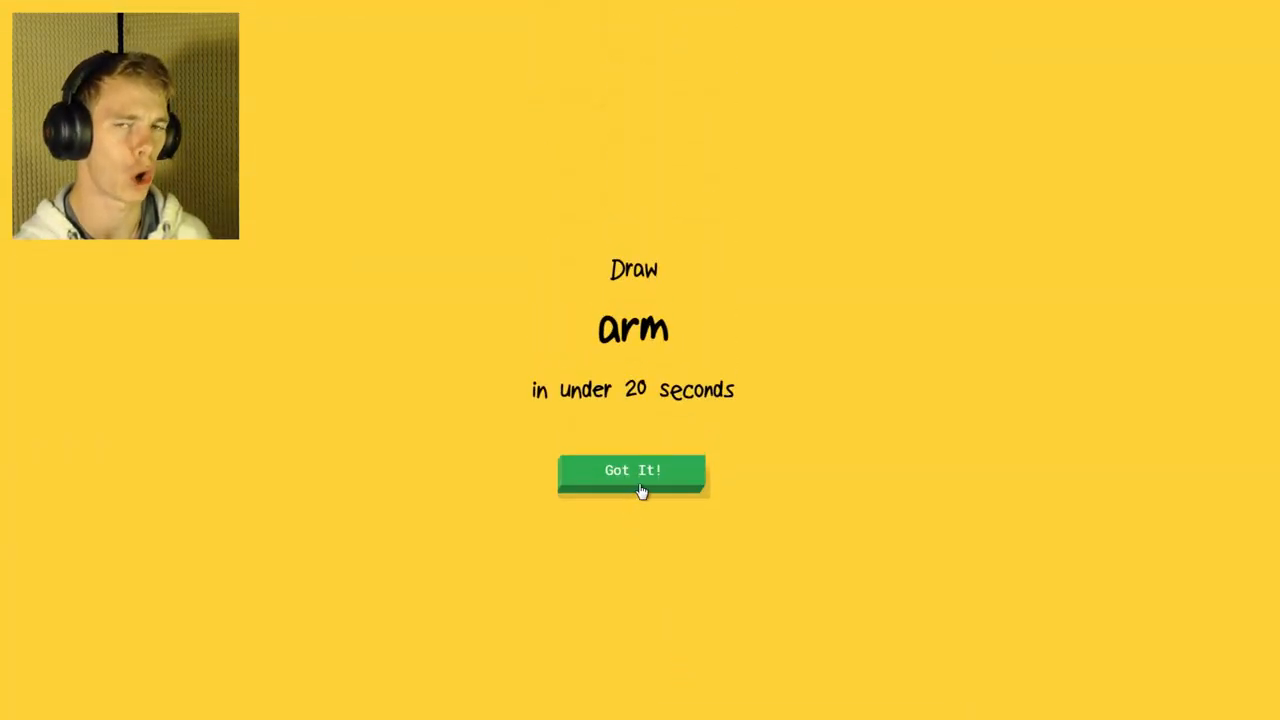
# Sketch an arm as a hand shape with a curved outline, then accept the monkey prompt
pyautogui.click(642, 490)
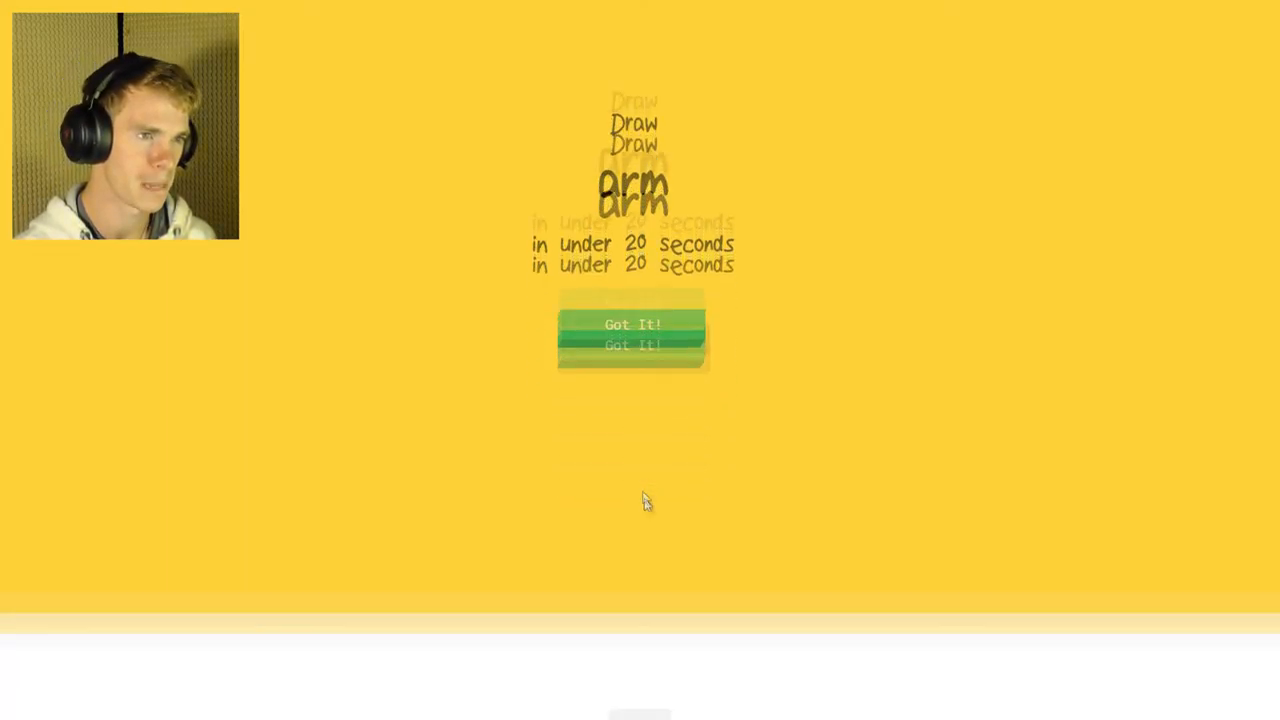
pyautogui.moveTo(580, 350)
pyautogui.mouseDown()
pyautogui.moveTo(605, 355)
pyautogui.moveTo(505, 395)
pyautogui.moveTo(470, 490)
pyautogui.moveTo(627, 352)
pyautogui.mouseUp()
pyautogui.moveTo(500, 495)
pyautogui.mouseDown()
pyautogui.moveTo(490, 650)
pyautogui.moveTo(560, 715)
pyautogui.moveTo(1030, 575)
pyautogui.moveTo(1128, 322)
pyautogui.moveTo(750, 600)
pyautogui.moveTo(595, 440)
pyautogui.mouseUp()
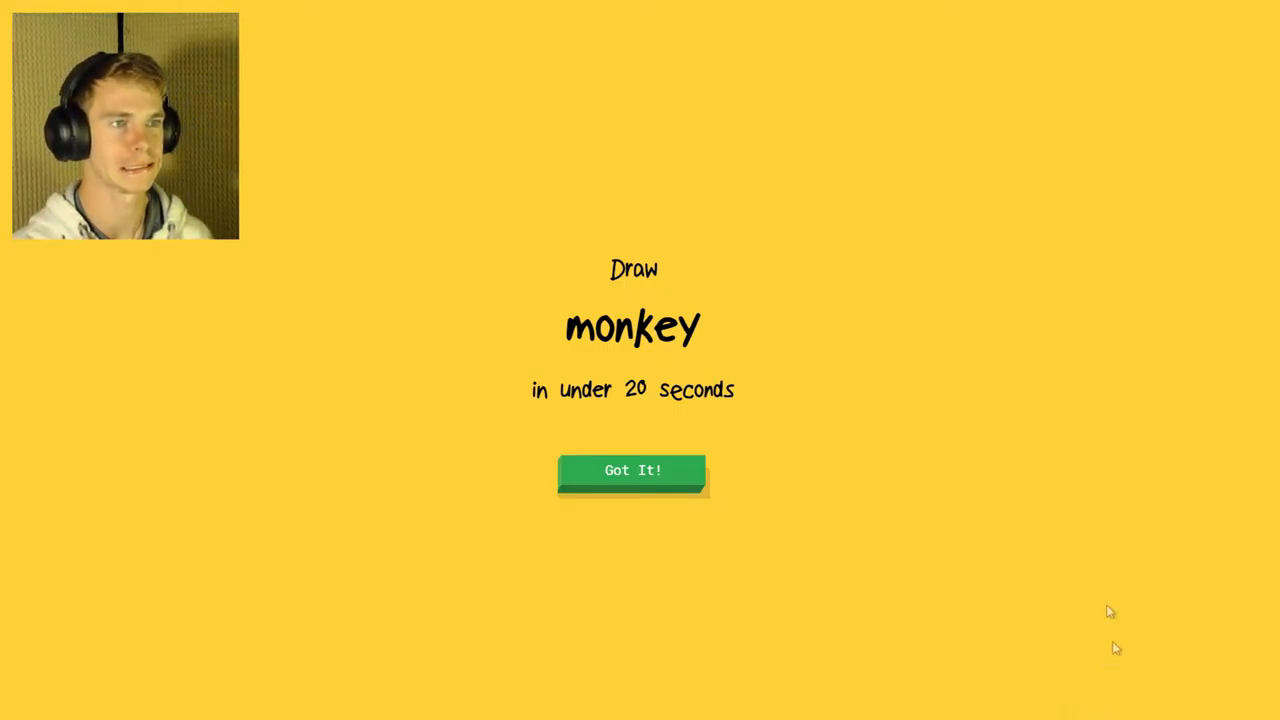
pyautogui.click(610, 488)
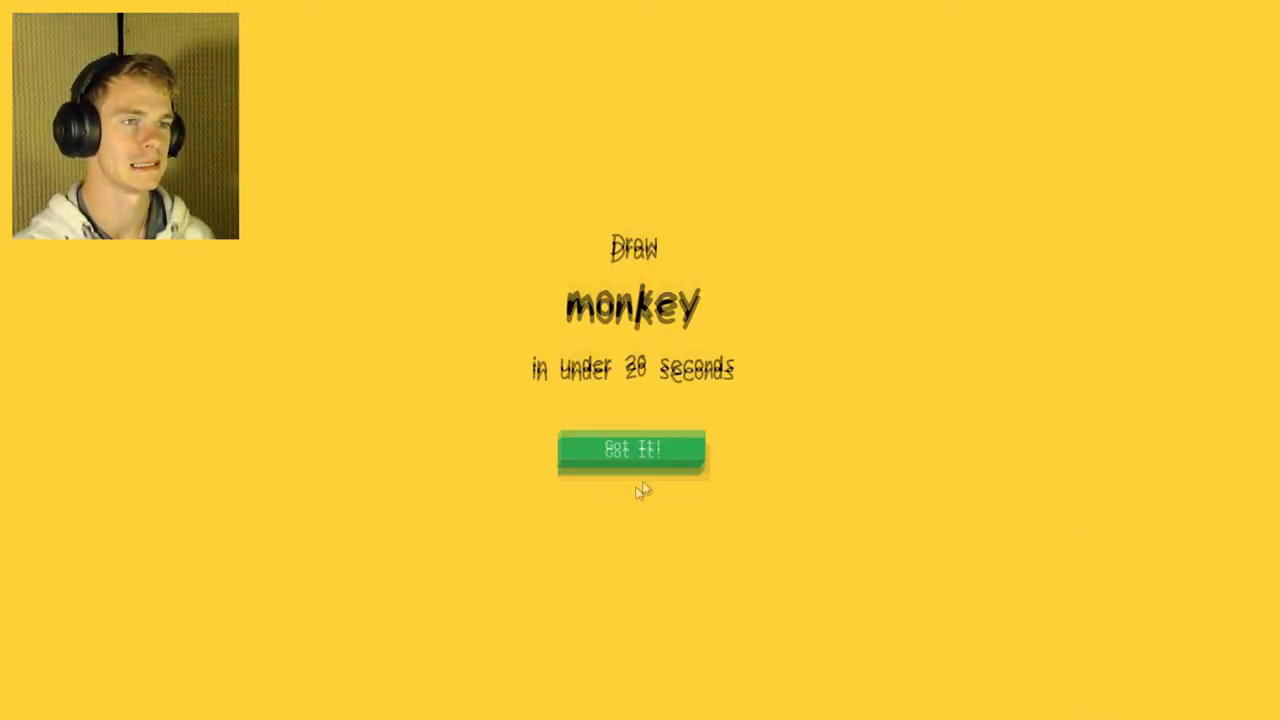
# Draw the monkey's round head with two eyes, a nose and a jagged mouth
pyautogui.moveTo(665, 190)
pyautogui.mouseDown()
pyautogui.moveTo(835, 232)
pyautogui.moveTo(650, 190)
pyautogui.mouseUp()
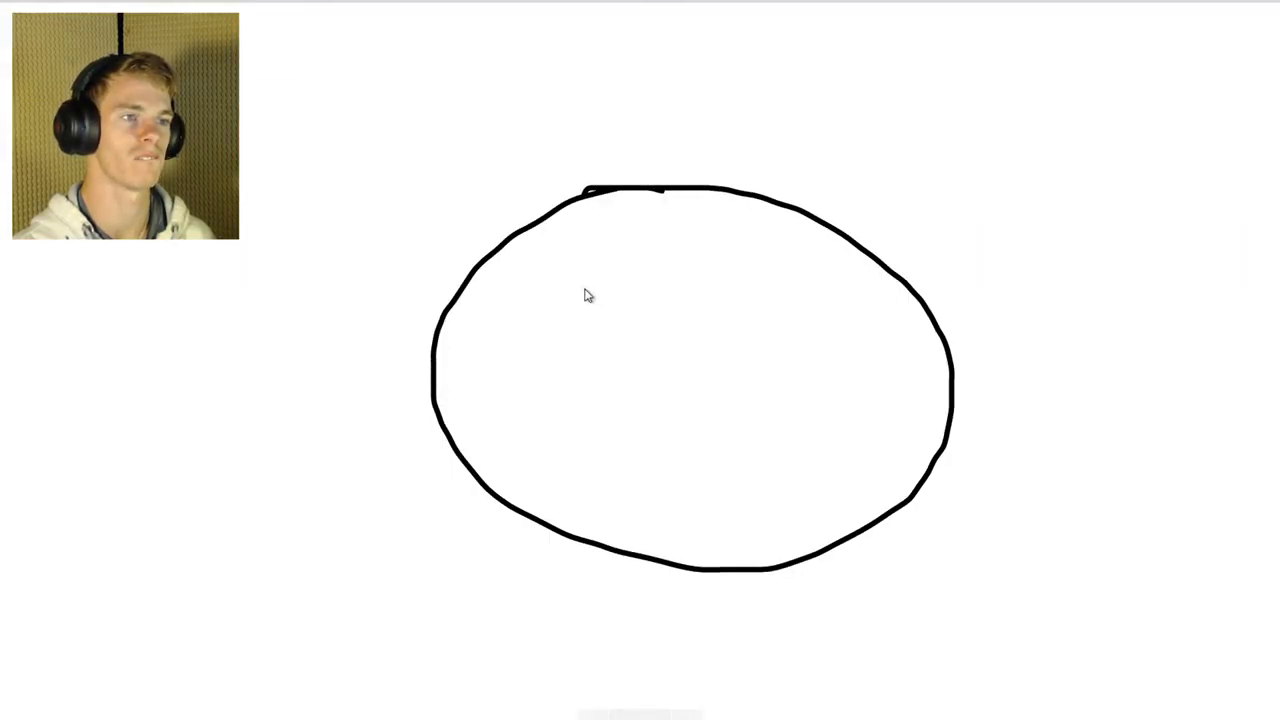
pyautogui.moveTo(583, 285); pyautogui.dragTo(585, 288)
pyautogui.moveTo(848, 315); pyautogui.dragTo(845, 312)
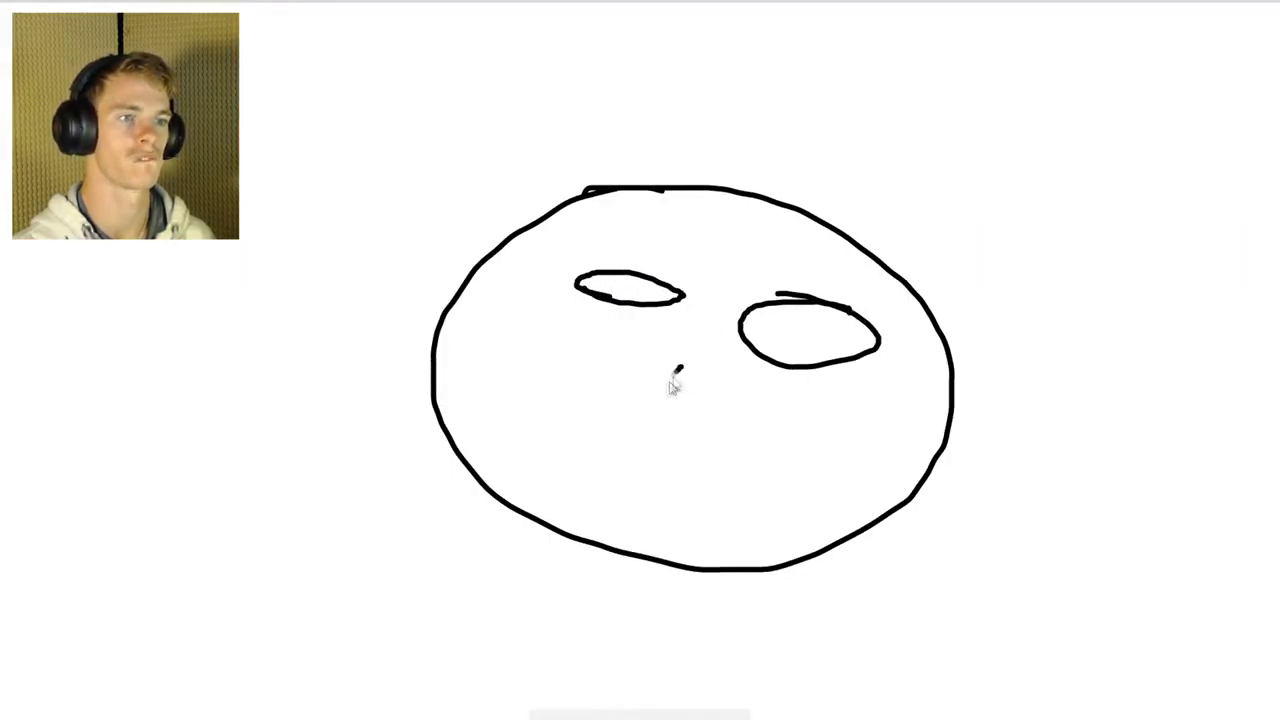
pyautogui.moveTo(678, 370)
pyautogui.mouseDown()
pyautogui.moveTo(690, 422)
pyautogui.moveTo(700, 372)
pyautogui.mouseUp()
pyautogui.moveTo(555, 455)
pyautogui.mouseDown()
pyautogui.moveTo(665, 515)
pyautogui.moveTo(725, 475)
pyautogui.moveTo(600, 520)
pyautogui.moveTo(552, 445)
pyautogui.mouseUp()
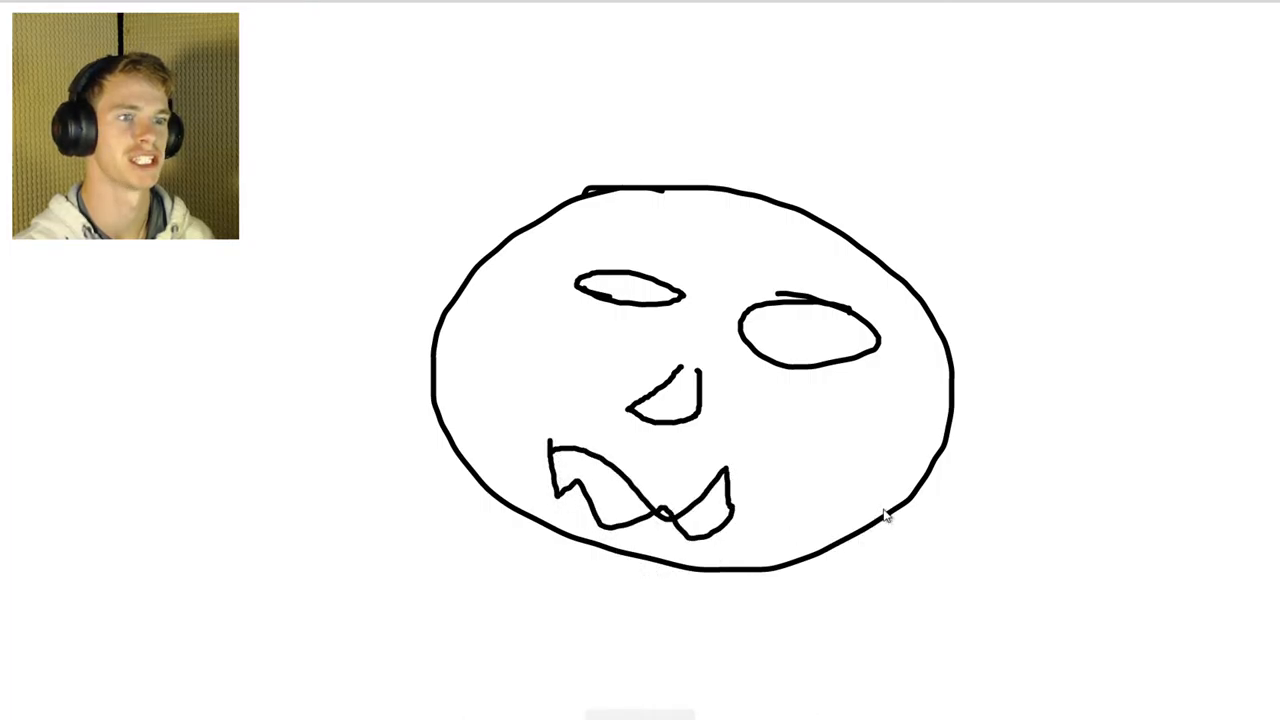
# Add ears at the head's upper right and left and scribble over the lower right of the face
pyautogui.moveTo(888, 298); pyautogui.dragTo(965, 225)
pyautogui.moveTo(965, 225); pyautogui.dragTo(942, 352)
pyautogui.moveTo(560, 262)
pyautogui.mouseDown()
pyautogui.moveTo(565, 140)
pyautogui.moveTo(478, 282)
pyautogui.mouseUp()
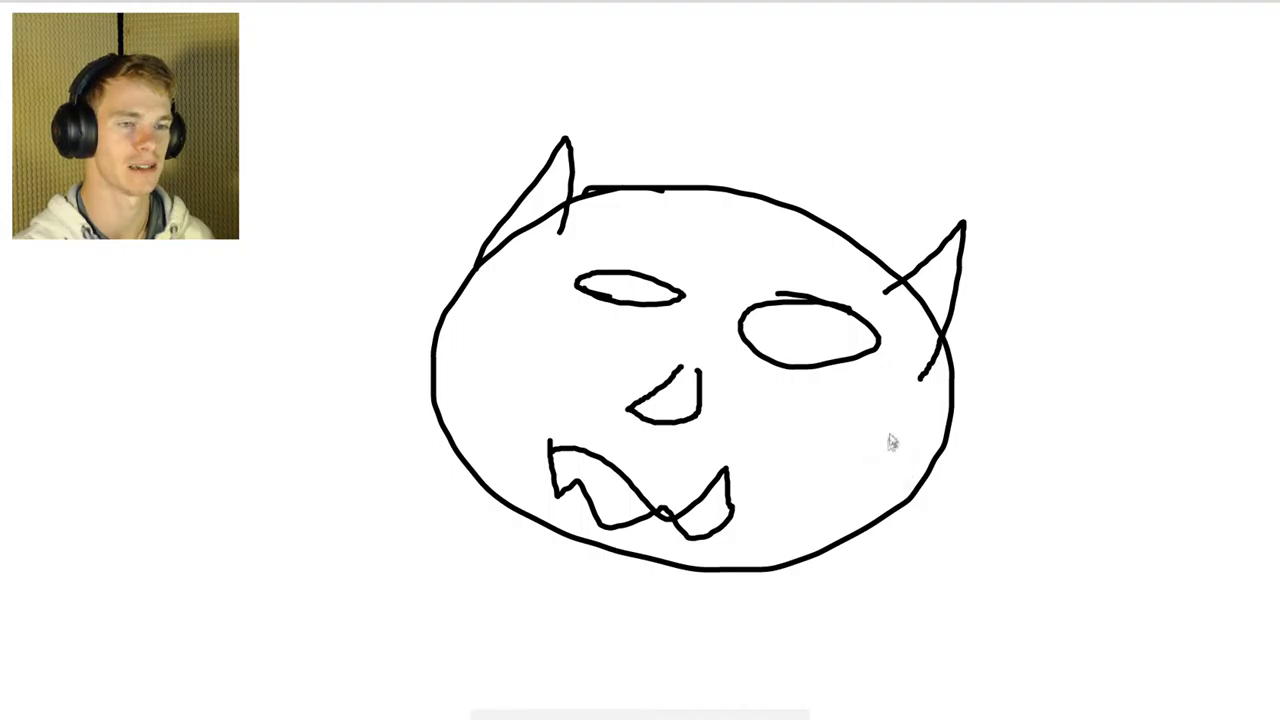
pyautogui.moveTo(888, 438)
pyautogui.mouseDown()
pyautogui.moveTo(740, 540)
pyautogui.moveTo(880, 460)
pyautogui.moveTo(780, 545)
pyautogui.moveTo(470, 545)
pyautogui.moveTo(500, 380)
pyautogui.moveTo(440, 330)
pyautogui.moveTo(512, 368)
pyautogui.moveTo(520, 260)
pyautogui.moveTo(760, 240)
pyautogui.moveTo(900, 380)
pyautogui.moveTo(712, 395)
pyautogui.moveTo(515, 370)
pyautogui.moveTo(570, 420)
pyautogui.mouseUp()
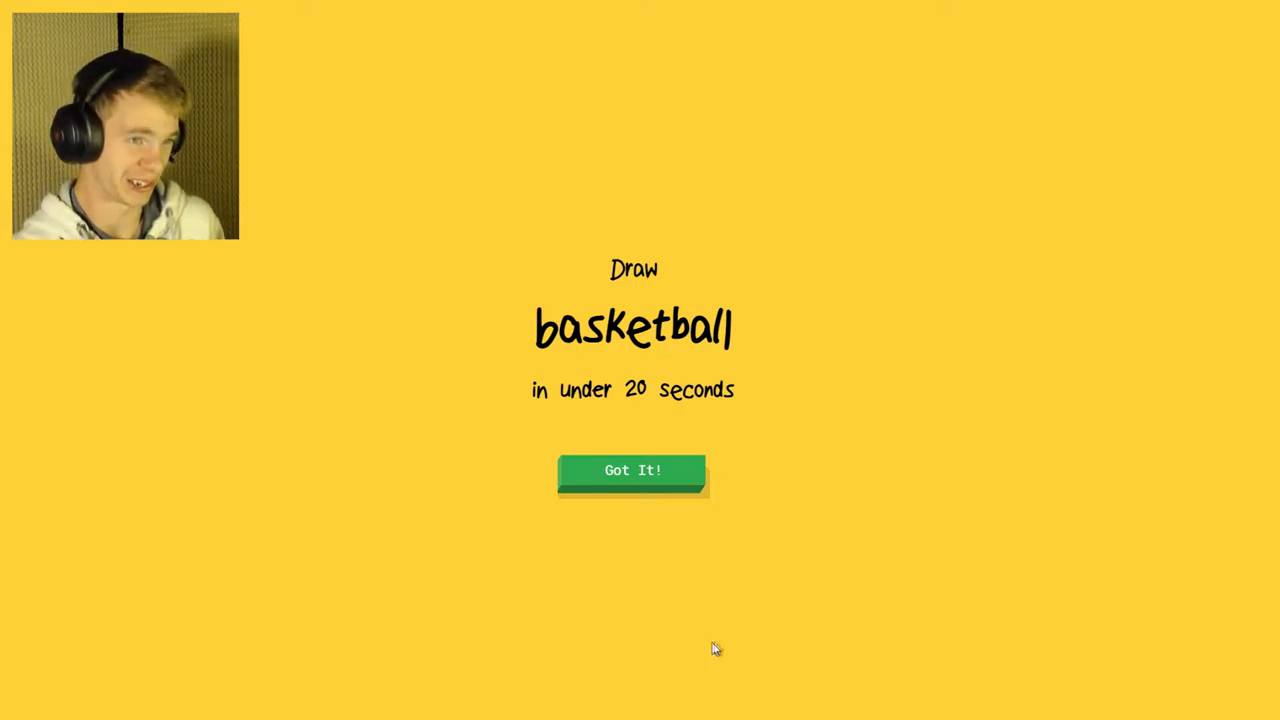
# Draw a basketball circle with several crossing seam lines
pyautogui.click(655, 478)
pyautogui.moveTo(620, 262)
pyautogui.mouseDown()
pyautogui.moveTo(520, 258)
pyautogui.moveTo(612, 232)
pyautogui.mouseUp()
pyautogui.moveTo(520, 258); pyautogui.dragTo(516, 548)
pyautogui.moveTo(610, 196); pyautogui.dragTo(628, 496)
pyautogui.moveTo(826, 332); pyautogui.dragTo(426, 418)
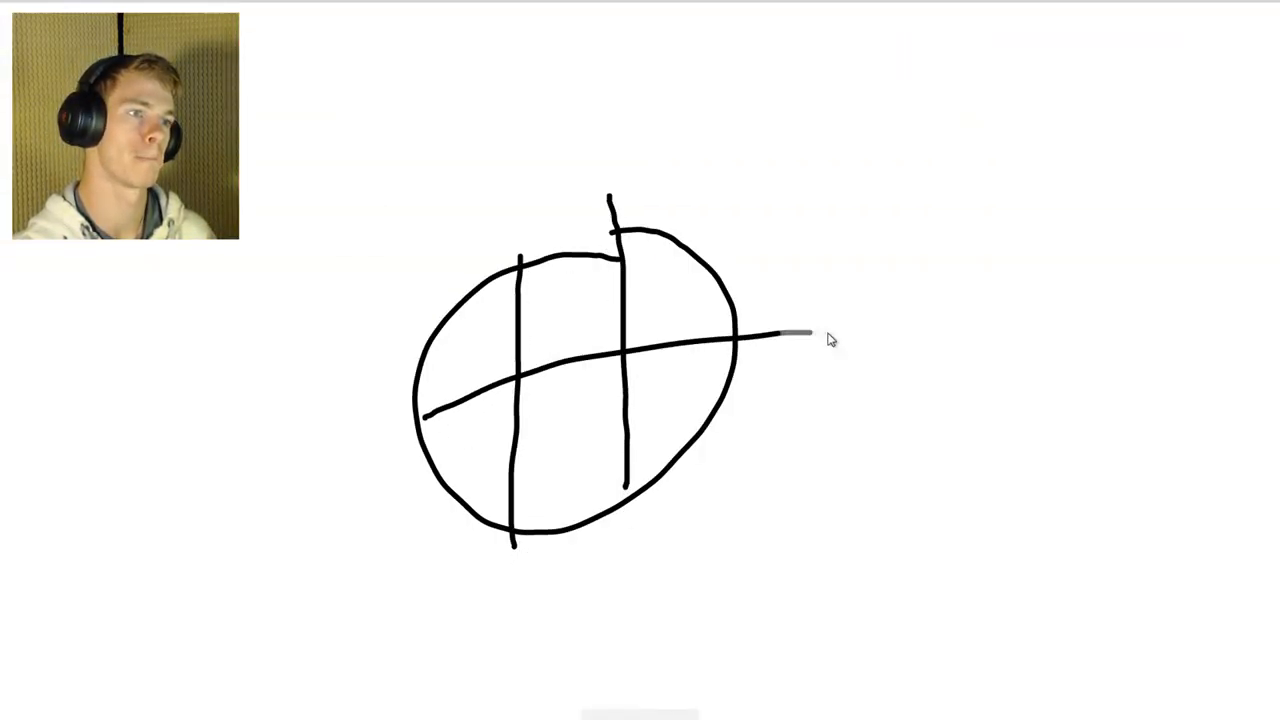
pyautogui.moveTo(468, 472); pyautogui.dragTo(736, 426)
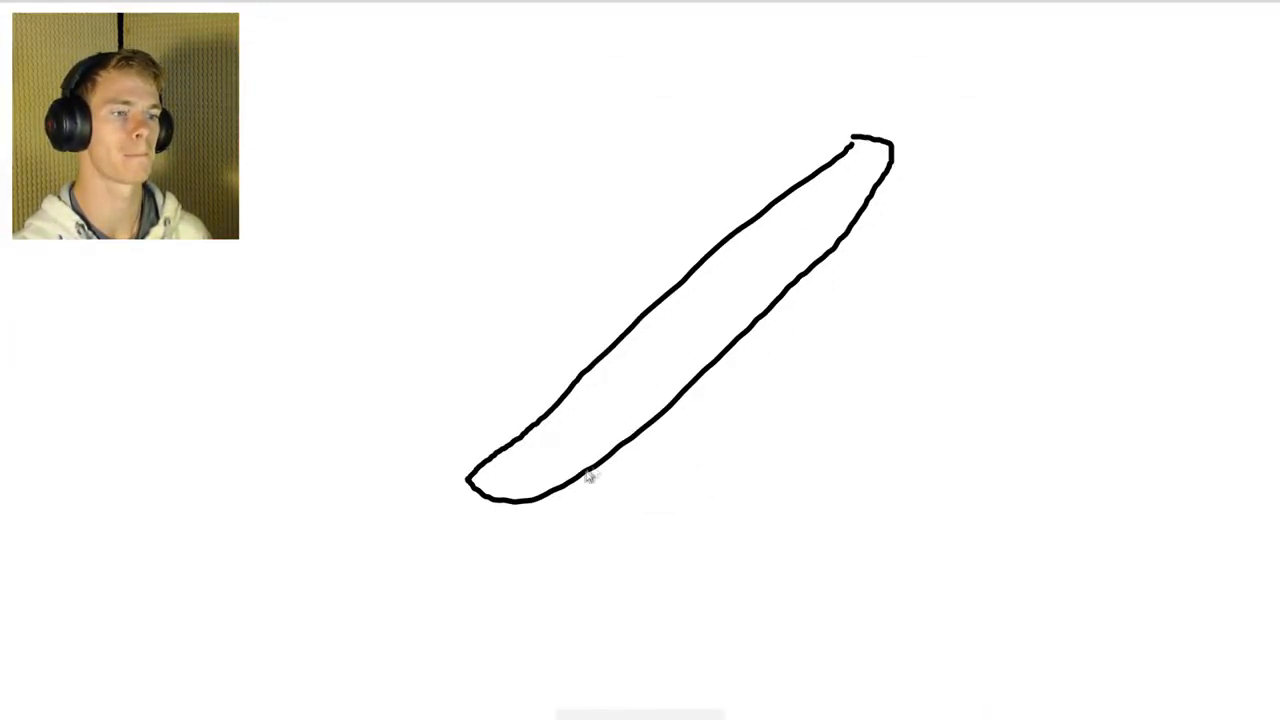
# Add a knob to the bat's end, a zigzag winged figure with legs at upper left, and scribbles in the bat's loop
pyautogui.moveTo(468, 488); pyautogui.dragTo(508, 498)
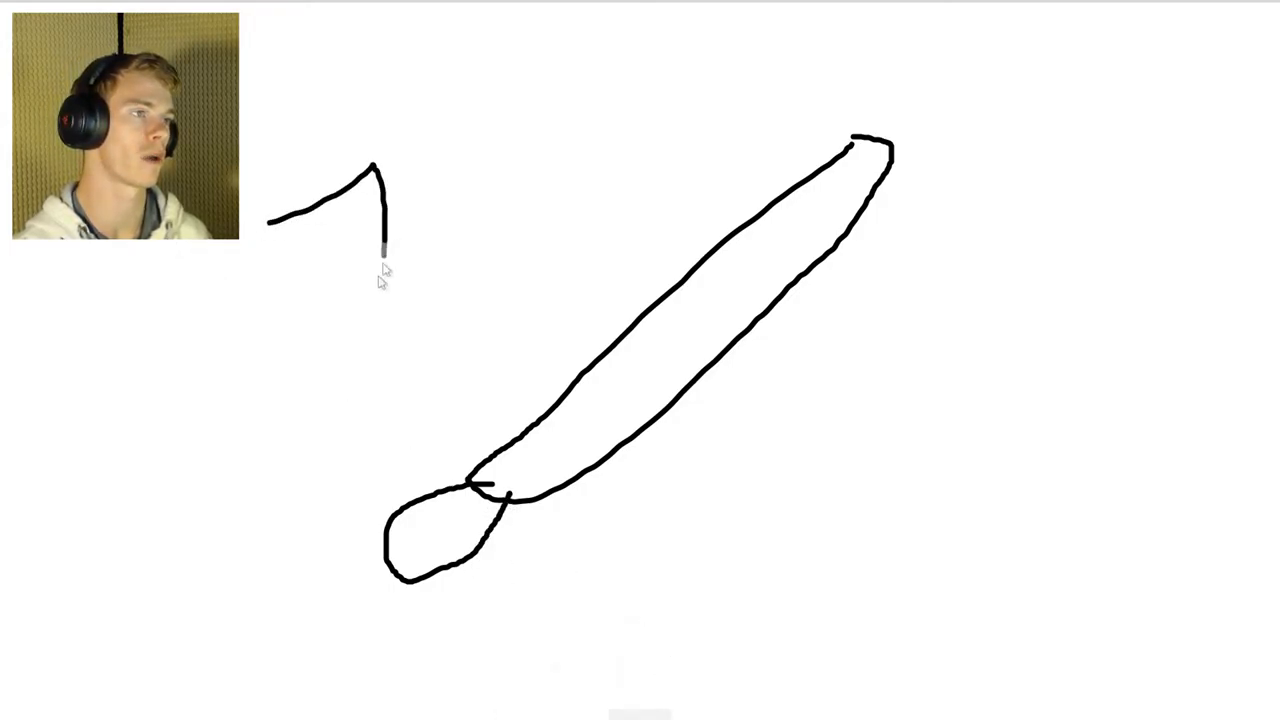
pyautogui.moveTo(385, 250); pyautogui.dragTo(122, 248)
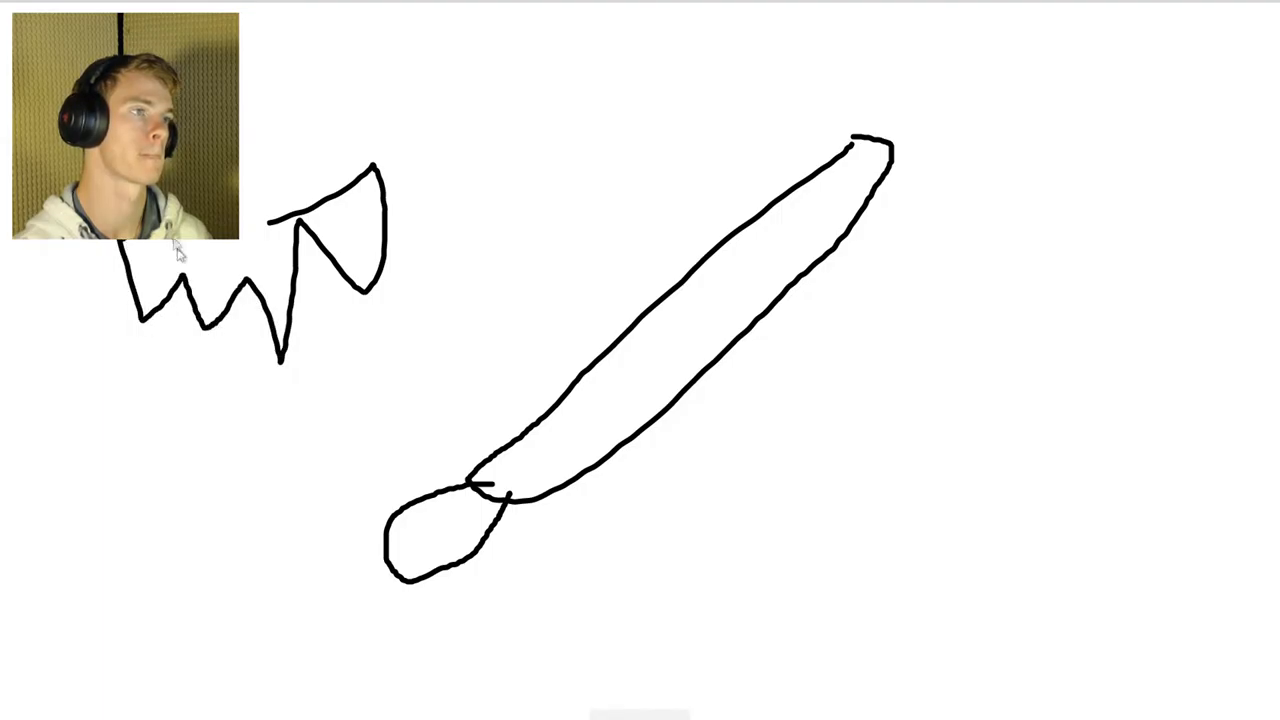
pyautogui.moveTo(268, 220); pyautogui.dragTo(242, 152)
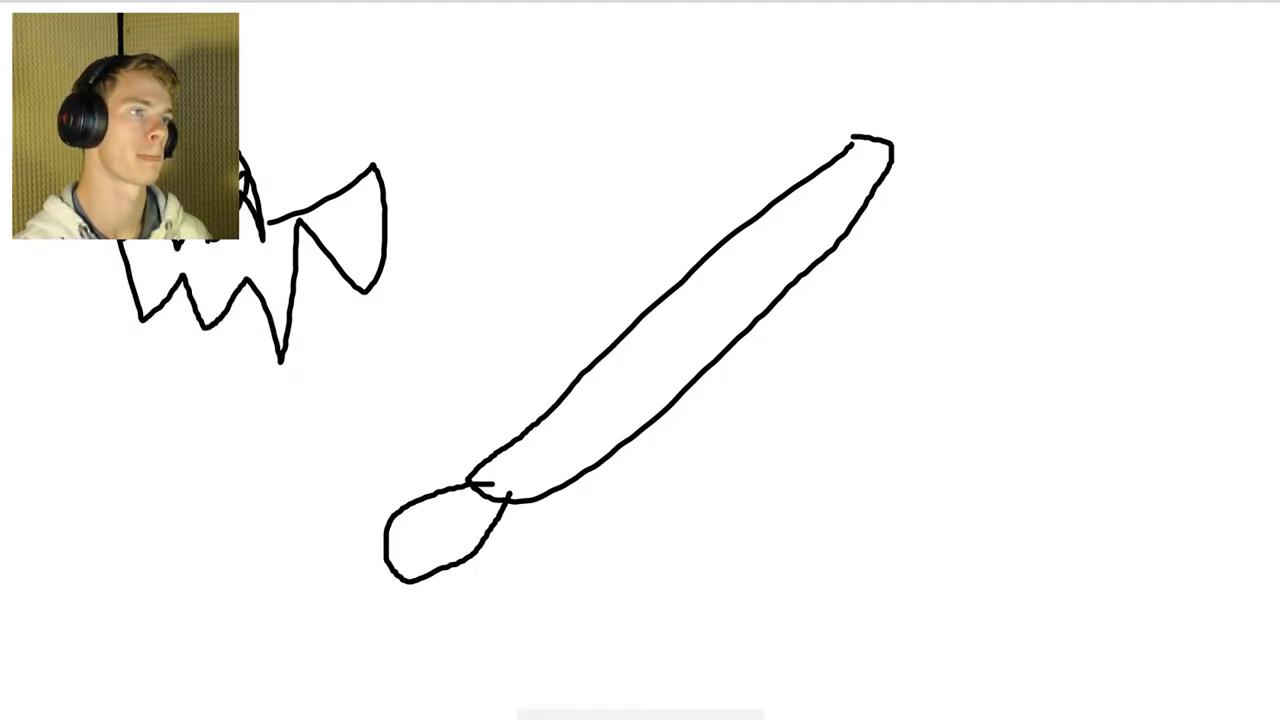
pyautogui.moveTo(215, 300); pyautogui.dragTo(145, 455)
pyautogui.moveTo(250, 290); pyautogui.dragTo(230, 450)
pyautogui.moveTo(182, 370); pyautogui.dragTo(225, 375)
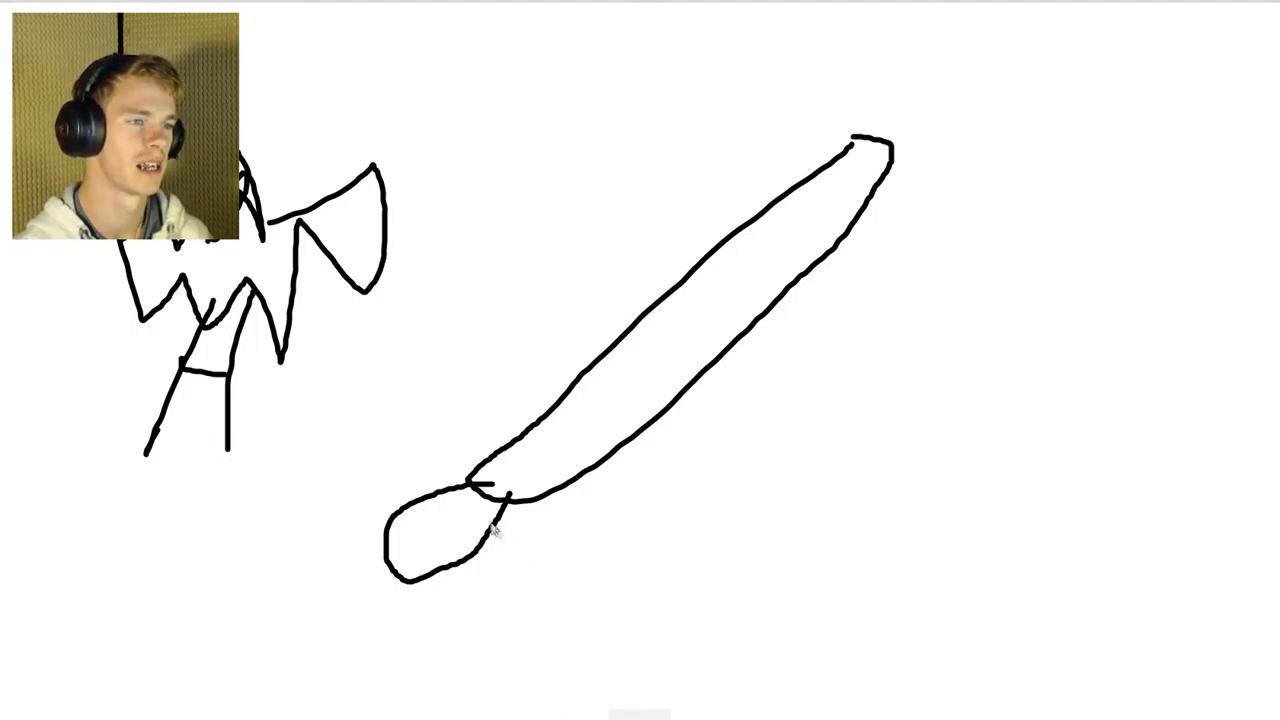
pyautogui.moveTo(493, 530); pyautogui.dragTo(410, 560)
pyautogui.moveTo(460, 480); pyautogui.dragTo(400, 545)
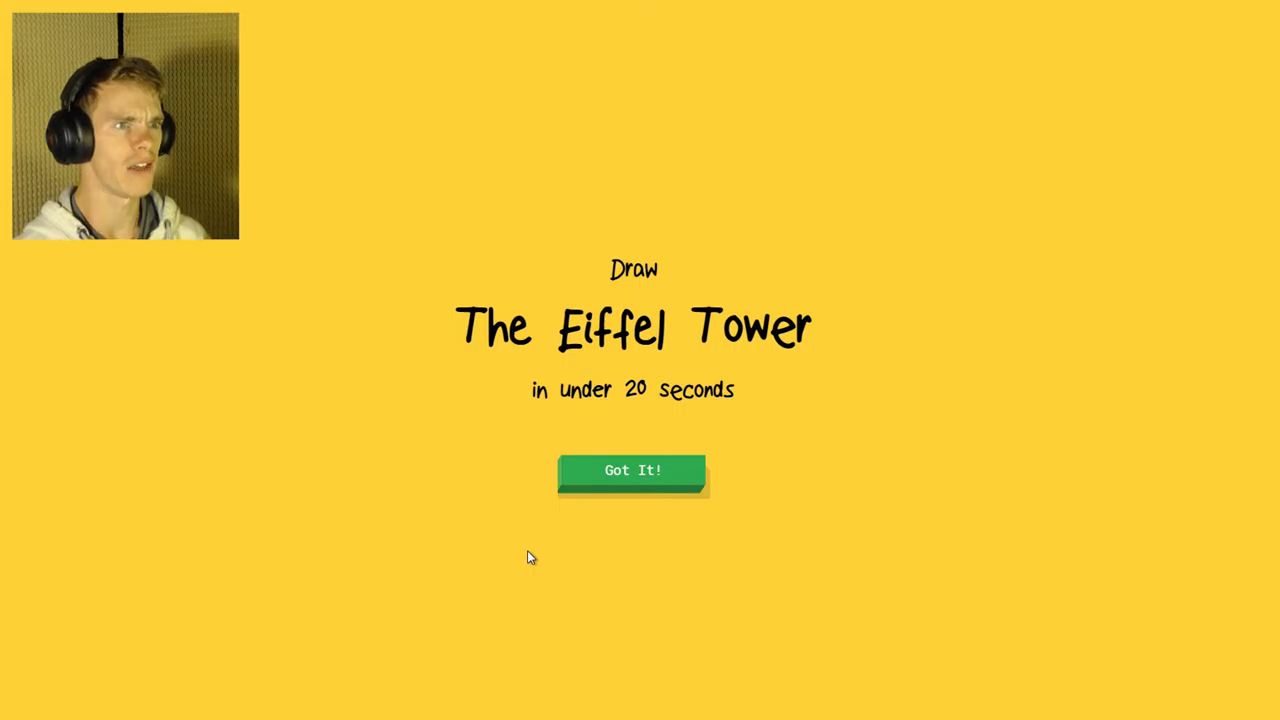
# Accept the Eiffel Tower prompt, doodle the mug with a double-curve handle, then choose Play Again from the results
pyautogui.click(611, 479)
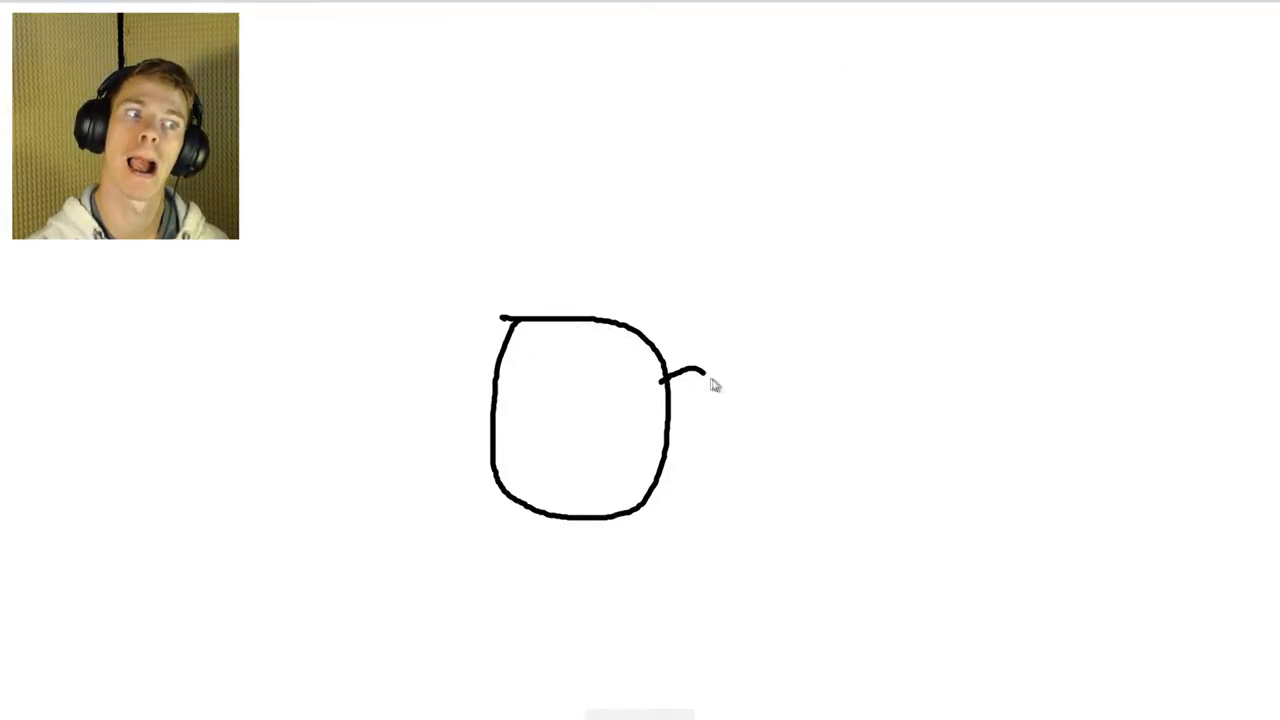
pyautogui.moveTo(714, 384); pyautogui.dragTo(640, 455)
pyautogui.moveTo(668, 378)
pyautogui.mouseDown()
pyautogui.moveTo(775, 430)
pyautogui.moveTo(635, 495)
pyautogui.mouseUp()
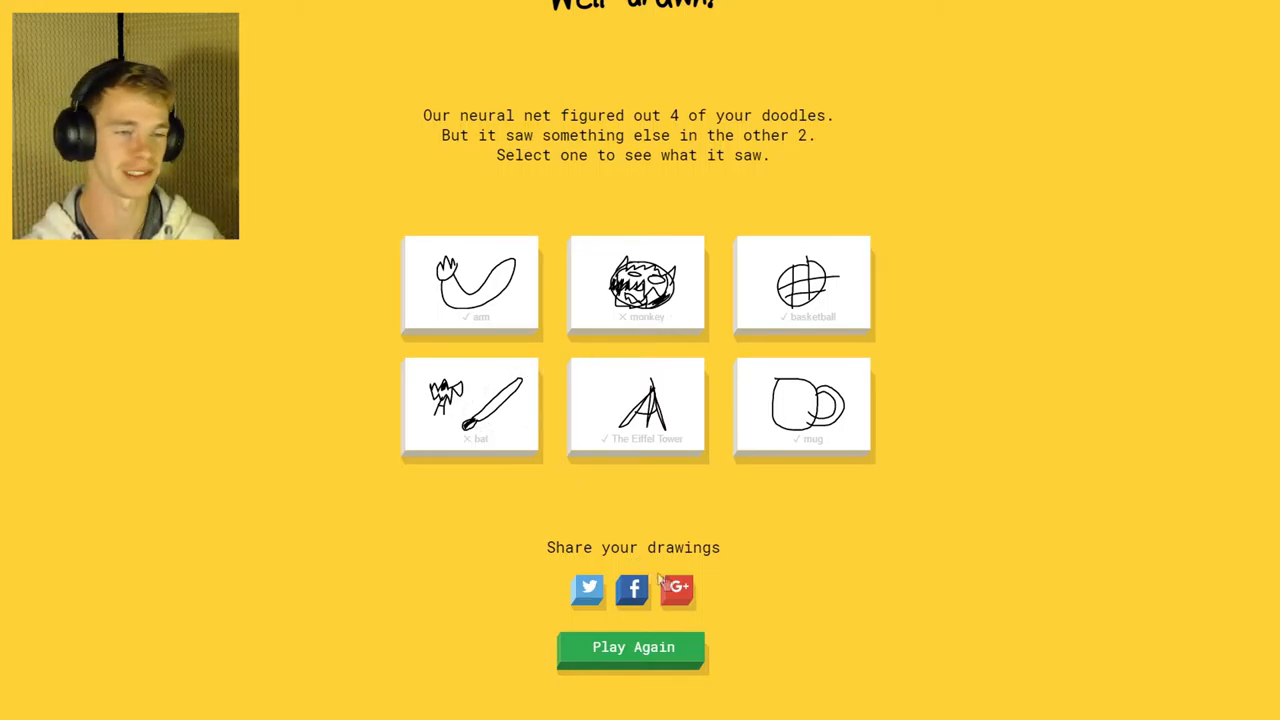
pyautogui.click(680, 652)
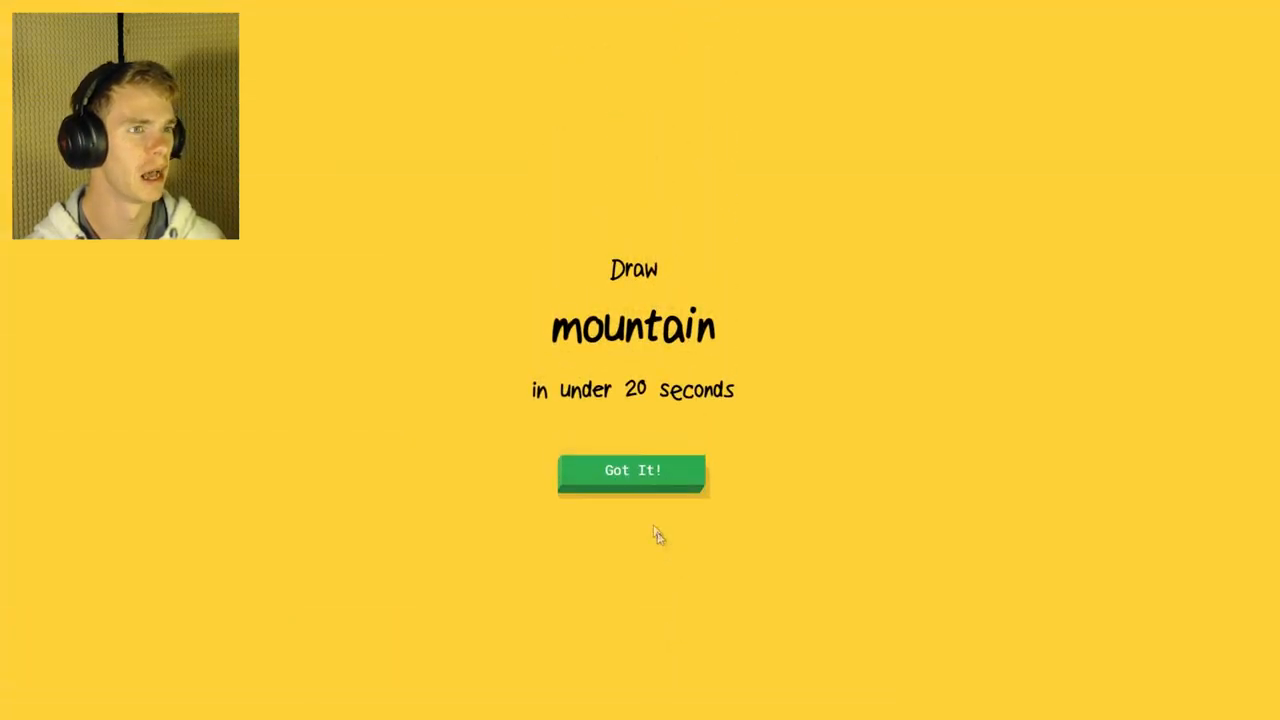
# Doodle a mountain slope, then a jacket with a centre zip line and a button mark
pyautogui.click(652, 483)
pyautogui.moveTo(668, 138); pyautogui.dragTo(102, 715)
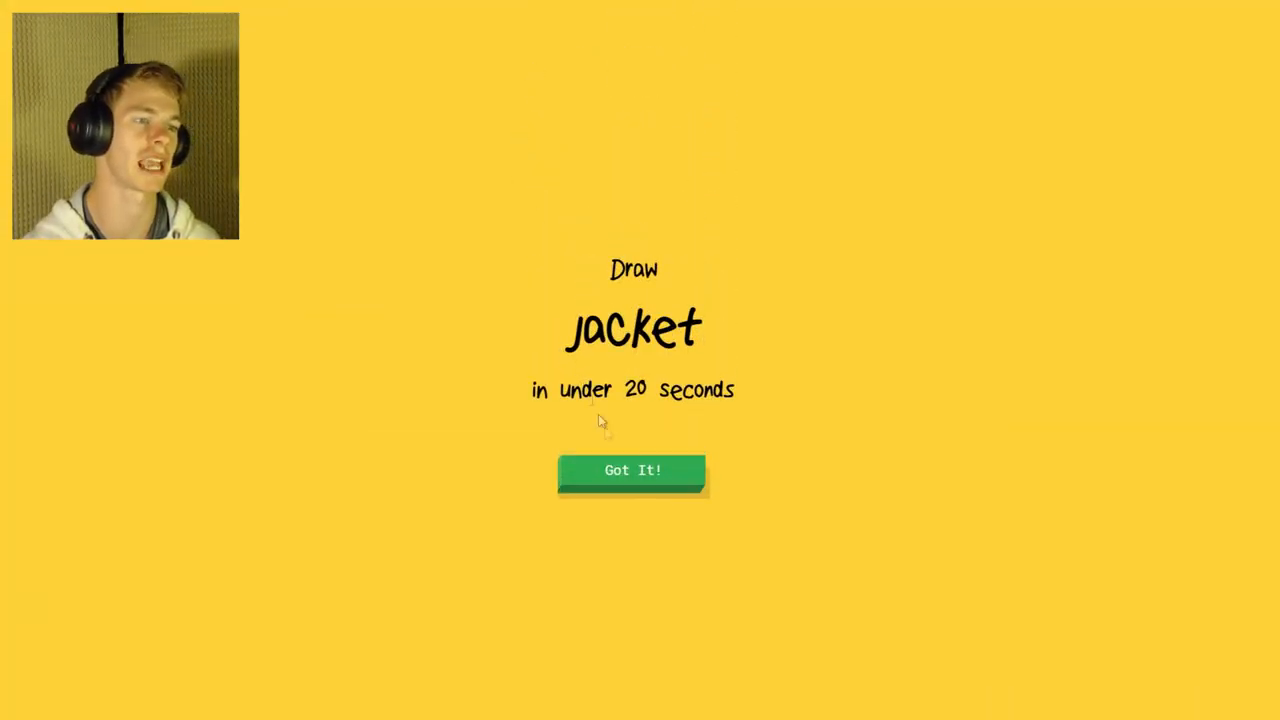
pyautogui.click(635, 488)
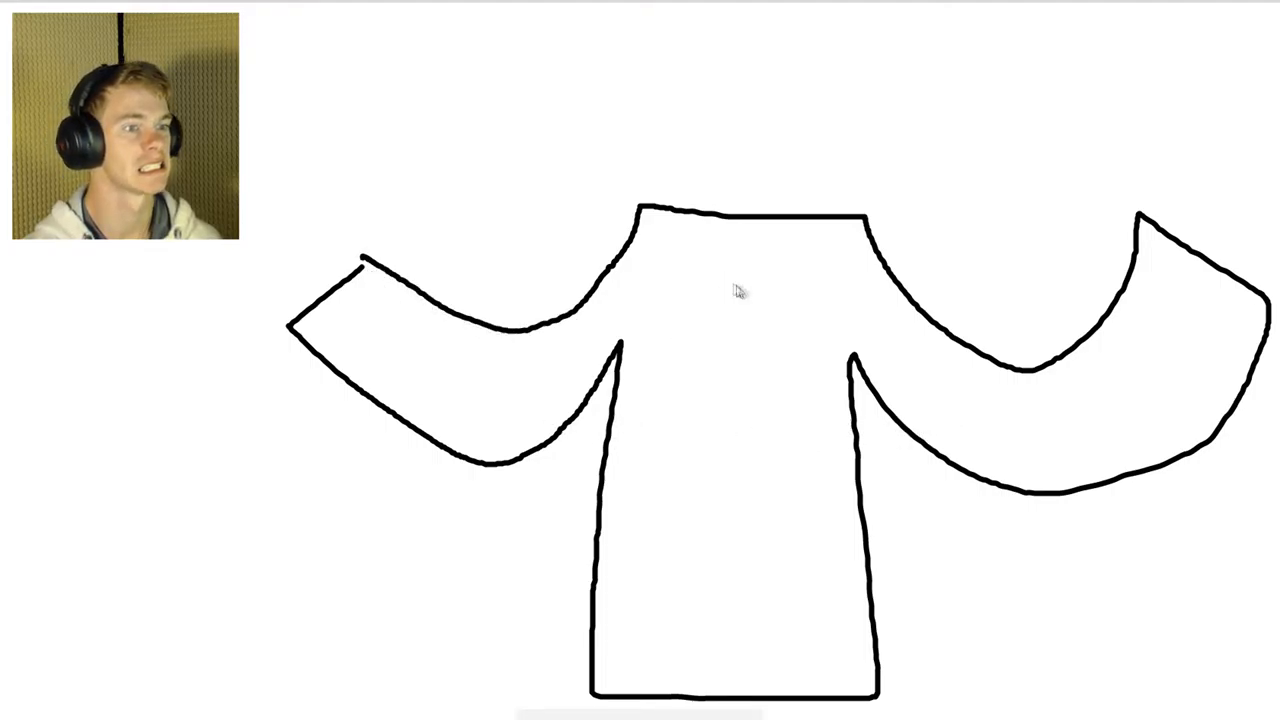
pyautogui.moveTo(740, 218); pyautogui.dragTo(735, 670)
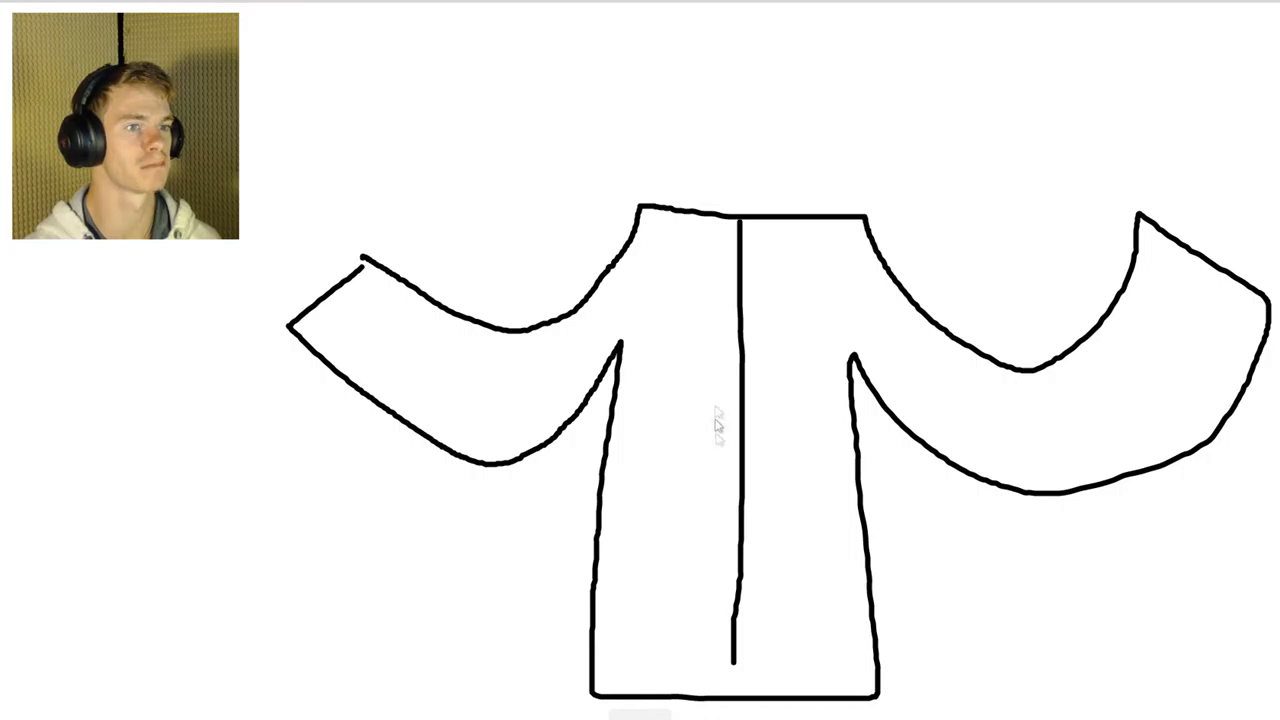
pyautogui.moveTo(783, 597); pyautogui.dragTo(784, 612)
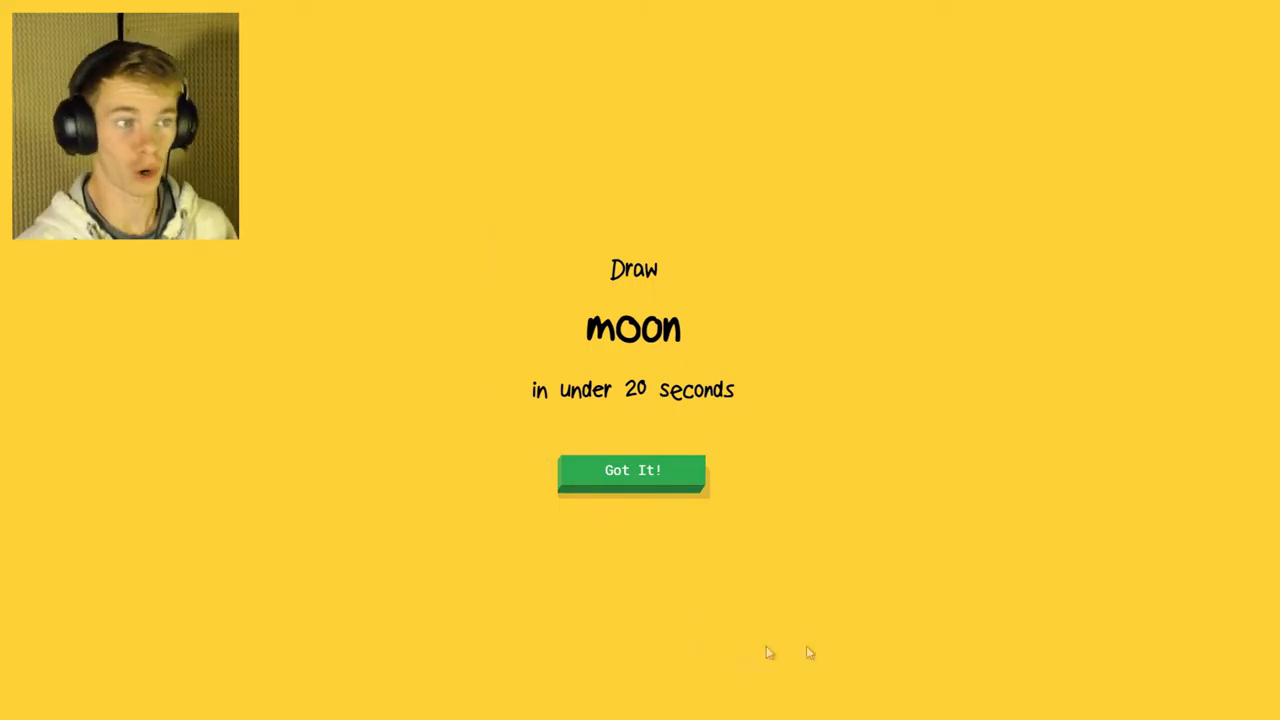
# Outline the moon as a large circle and scatter small crater loops and a dot inside it
pyautogui.click(672, 478)
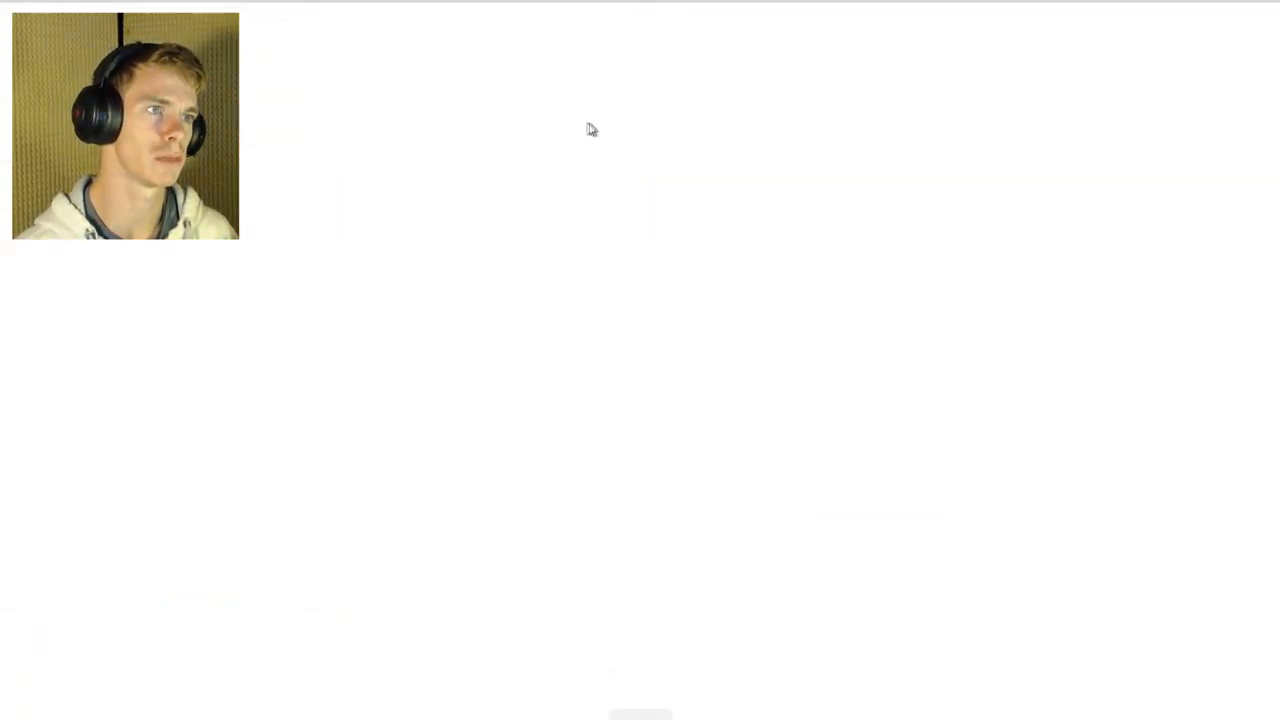
pyautogui.moveTo(590, 120); pyautogui.dragTo(630, 50)
pyautogui.moveTo(630, 210); pyautogui.dragTo(660, 210)
pyautogui.moveTo(512, 418)
pyautogui.mouseDown()
pyautogui.moveTo(560, 455)
pyautogui.moveTo(565, 420)
pyautogui.mouseUp()
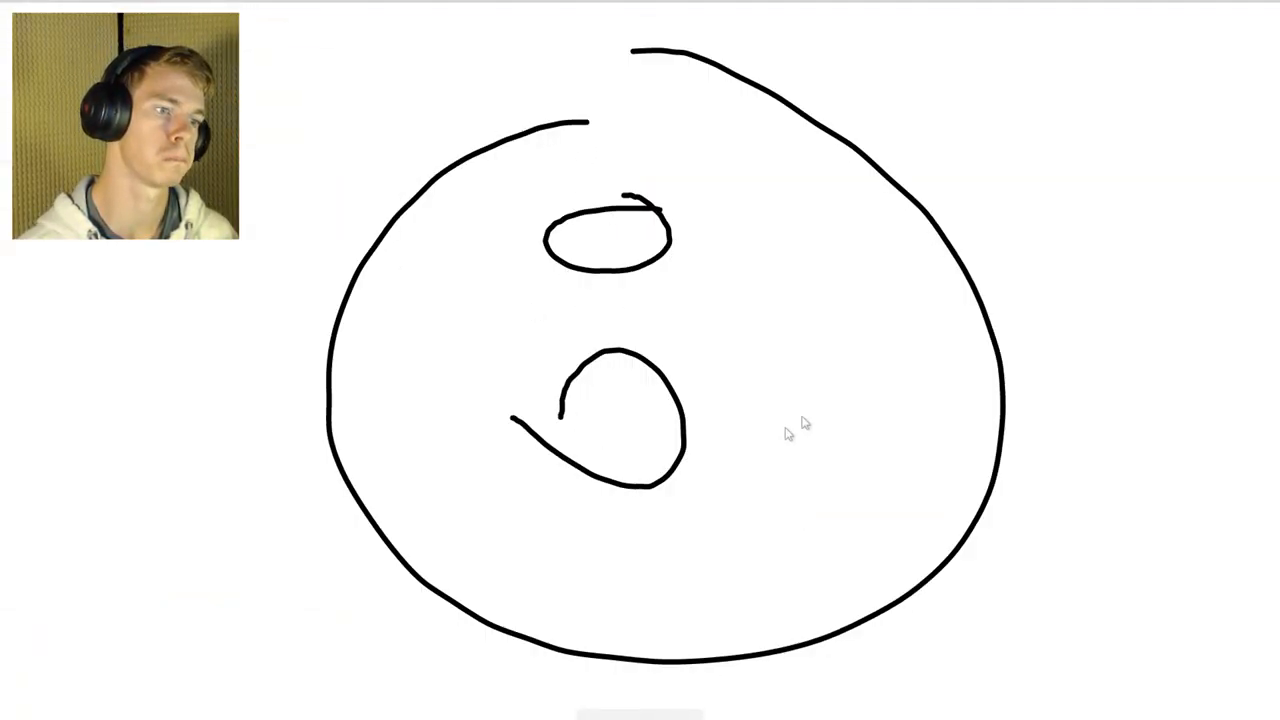
pyautogui.moveTo(805, 370); pyautogui.dragTo(770, 420)
pyautogui.moveTo(695, 372); pyautogui.dragTo(770, 325)
pyautogui.moveTo(436, 372); pyautogui.dragTo(520, 425)
pyautogui.click(557, 588)
pyautogui.moveTo(557, 588); pyautogui.dragTo(650, 628)
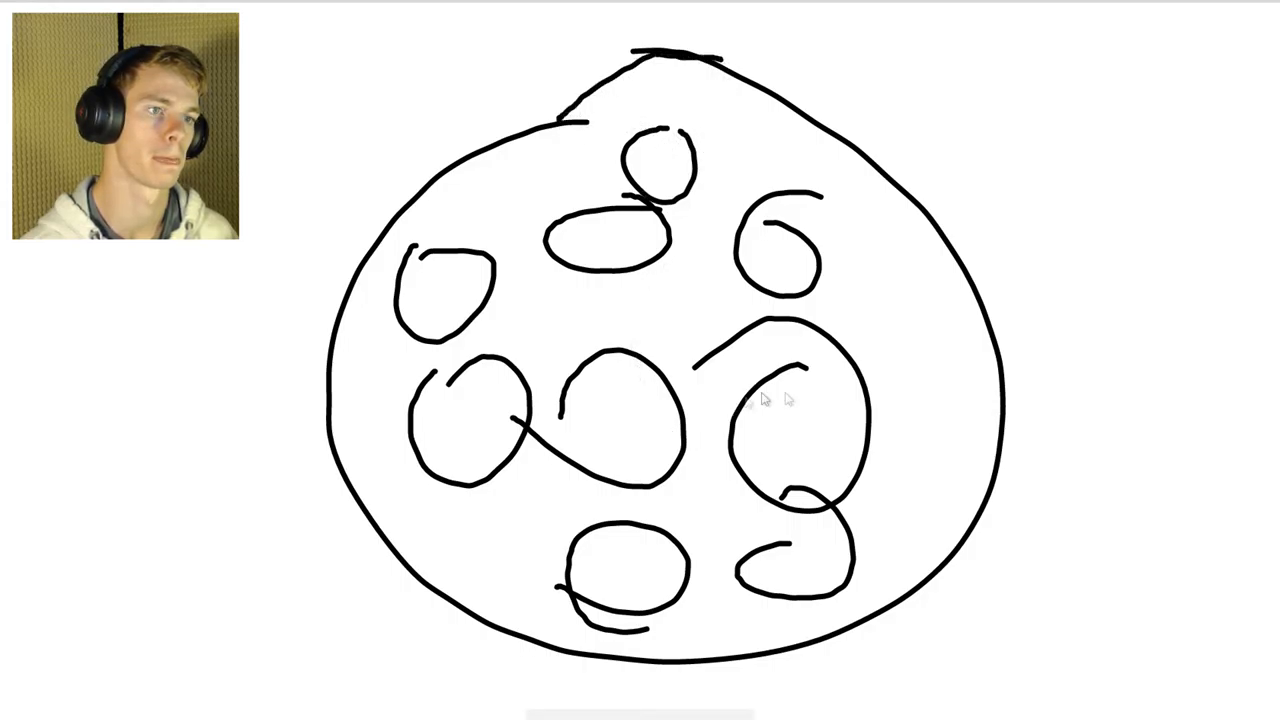
# Add more small craters near the right and centre, then retrace the moon's outer ring
pyautogui.moveTo(955, 412); pyautogui.dragTo(937, 360)
pyautogui.moveTo(907, 277); pyautogui.dragTo(905, 265)
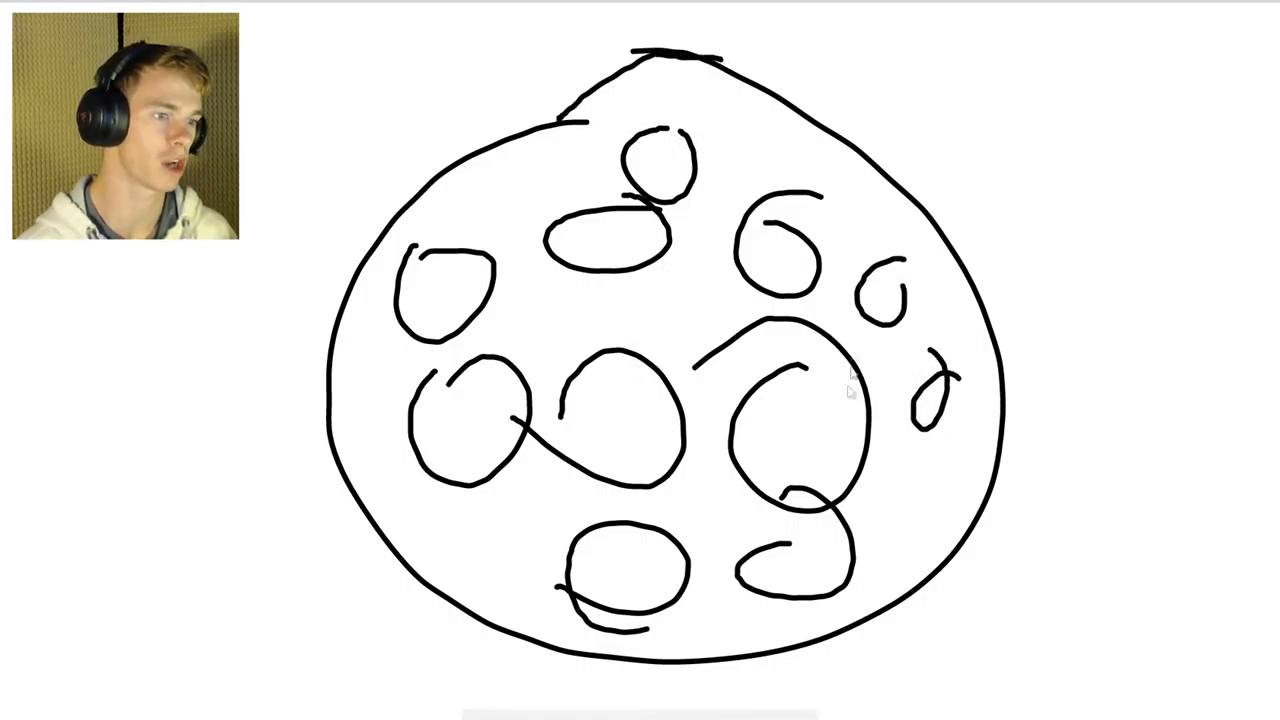
pyautogui.moveTo(690, 290); pyautogui.dragTo(695, 285)
pyautogui.moveTo(540, 295)
pyautogui.mouseDown()
pyautogui.moveTo(555, 288)
pyautogui.moveTo(594, 366)
pyautogui.mouseUp()
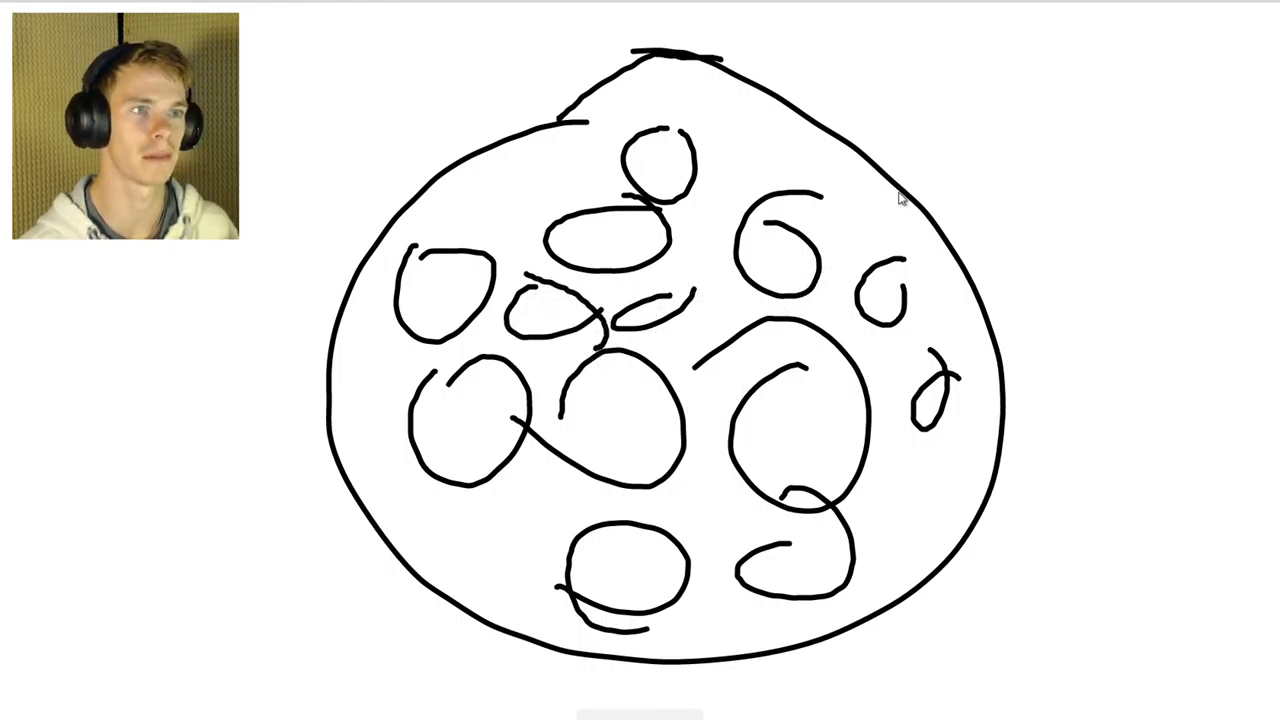
pyautogui.moveTo(850, 143)
pyautogui.mouseDown()
pyautogui.moveTo(980, 700)
pyautogui.moveTo(300, 230)
pyautogui.moveTo(1010, 238)
pyautogui.mouseUp()
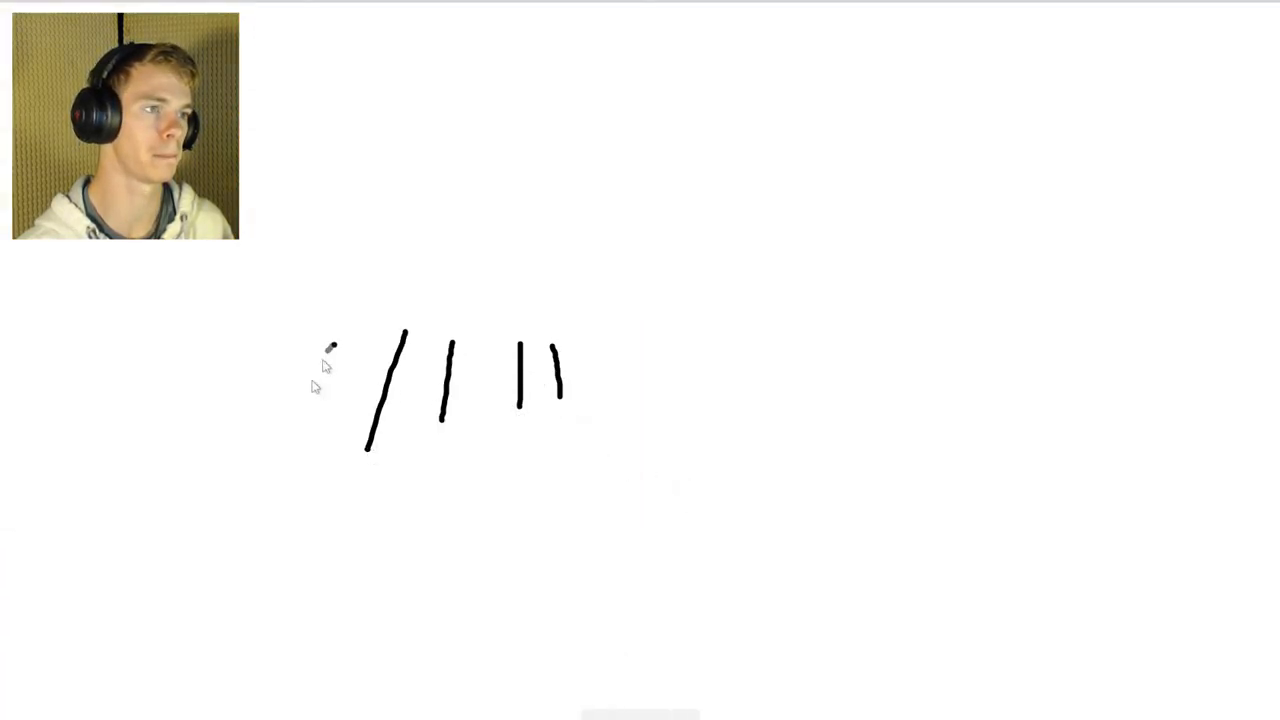
# Doodle stitches as vertical tally marks crossed by one long horizontal line
pyautogui.moveTo(332, 346); pyautogui.dragTo(294, 432)
pyautogui.moveTo(306, 388); pyautogui.dragTo(790, 384)
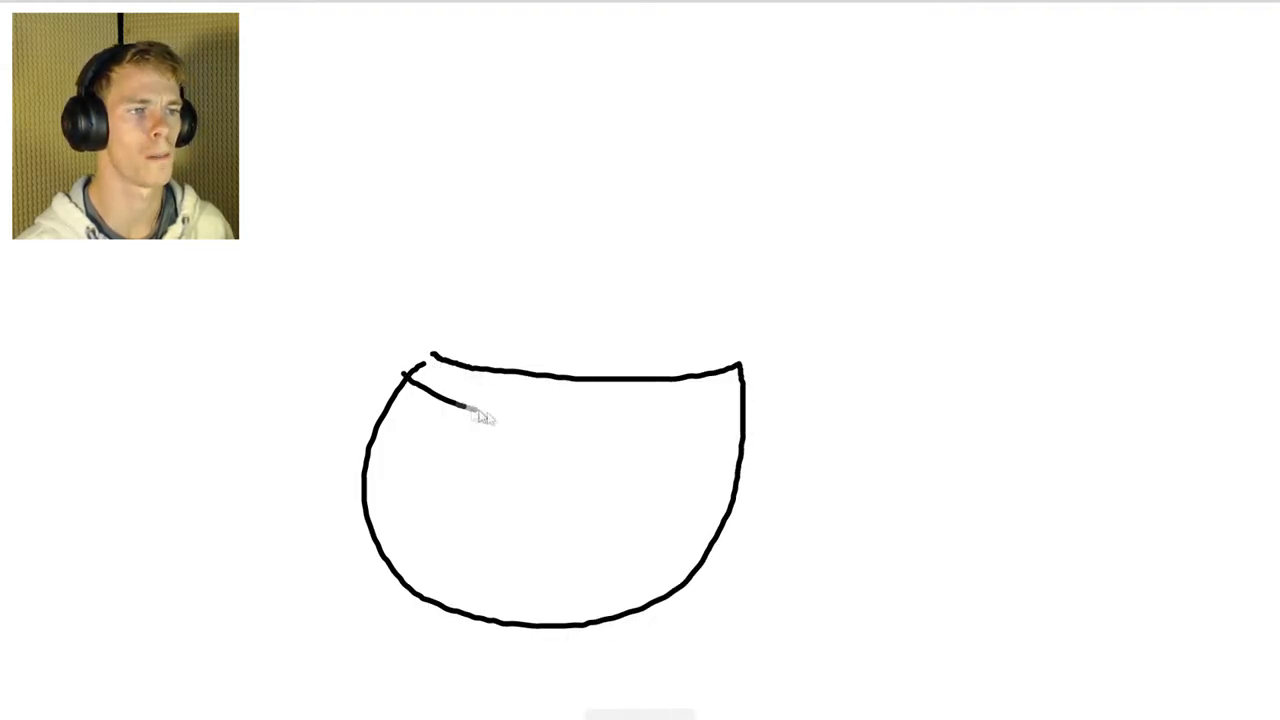
# Draw curved horizontal weave lines across the basket from top to bottom
pyautogui.moveTo(392, 413); pyautogui.dragTo(745, 420)
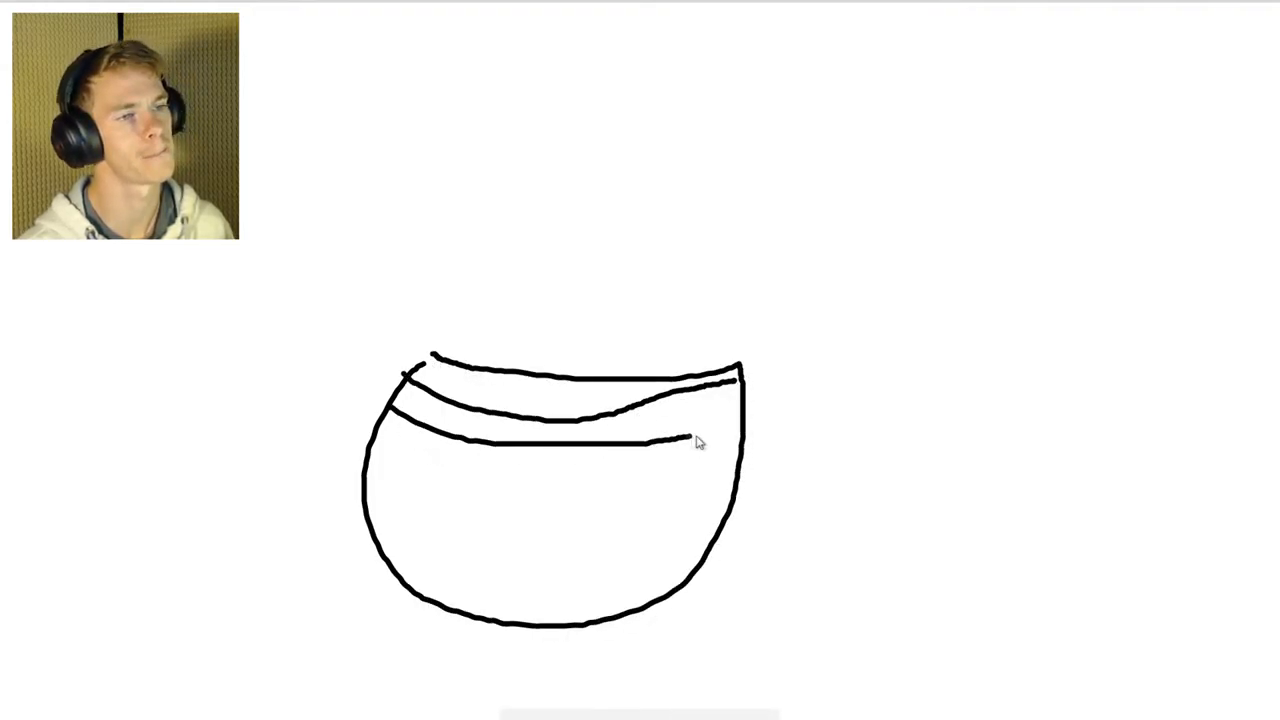
pyautogui.moveTo(382, 456); pyautogui.dragTo(718, 478)
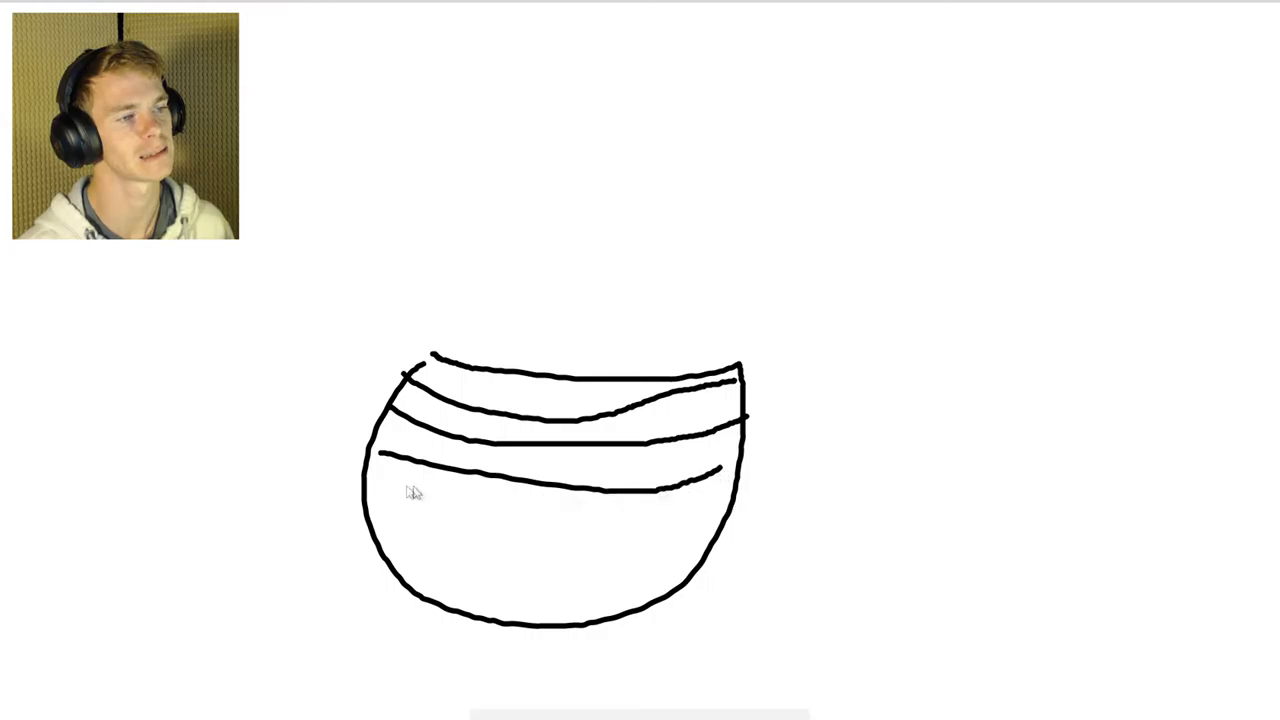
pyautogui.moveTo(376, 484); pyautogui.dragTo(735, 515)
pyautogui.moveTo(392, 538); pyautogui.dragTo(703, 585)
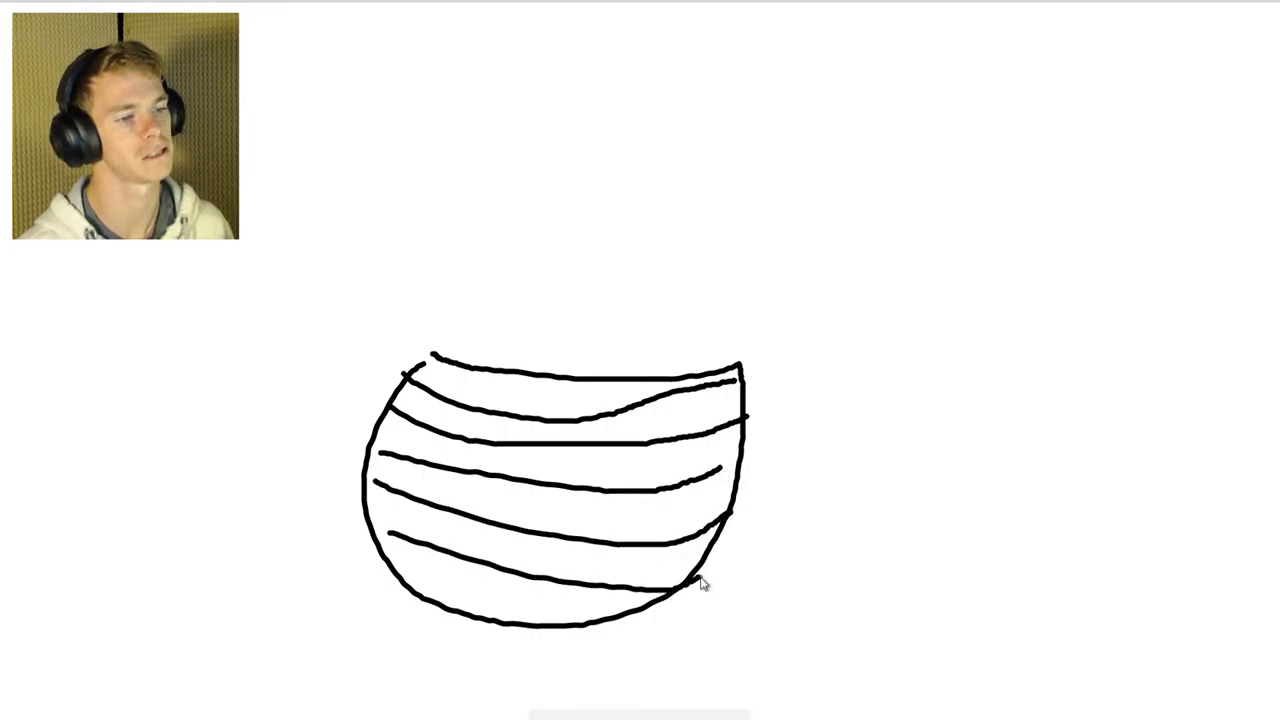
pyautogui.moveTo(410, 572); pyautogui.dragTo(595, 615)
# Cross the basket with diagonal and vertical weave strokes to form a grid
pyautogui.moveTo(435, 358); pyautogui.dragTo(367, 612)
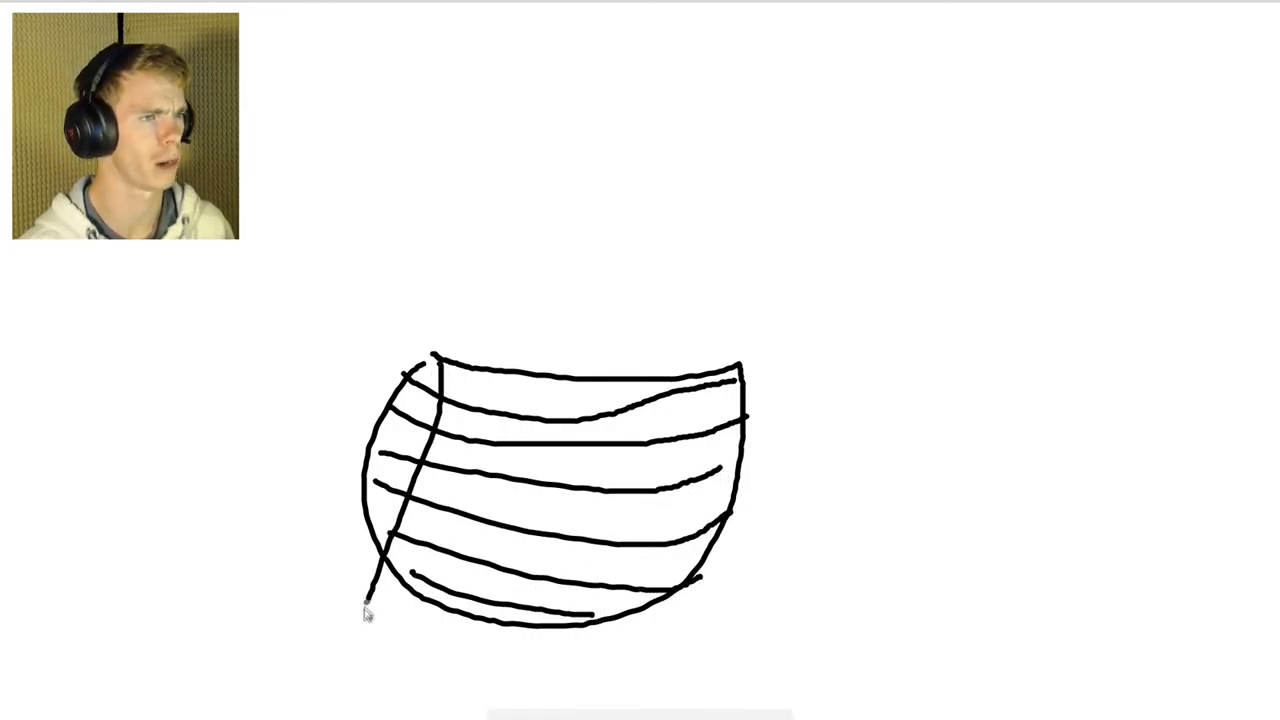
pyautogui.moveTo(520, 380); pyautogui.dragTo(385, 615)
pyautogui.moveTo(578, 398); pyautogui.dragTo(495, 650)
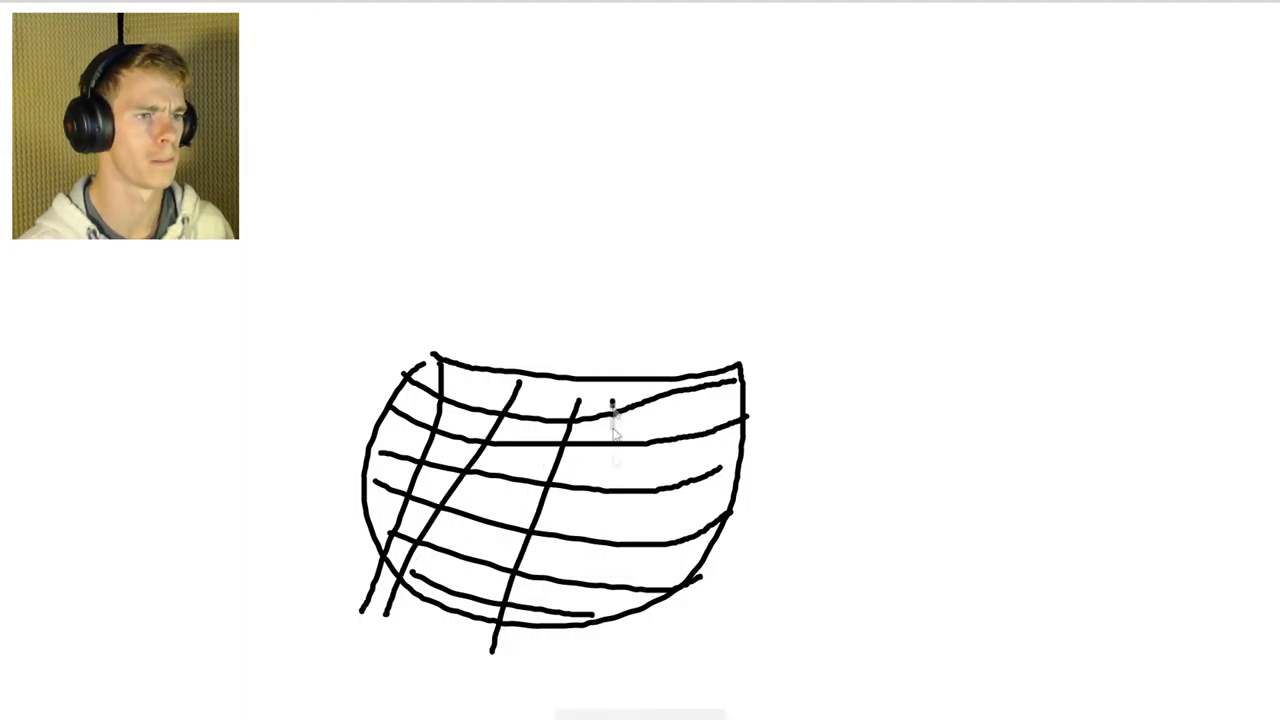
pyautogui.moveTo(612, 398)
pyautogui.mouseDown()
pyautogui.moveTo(605, 645)
pyautogui.moveTo(656, 620)
pyautogui.mouseUp()
pyautogui.moveTo(668, 375); pyautogui.dragTo(722, 548)
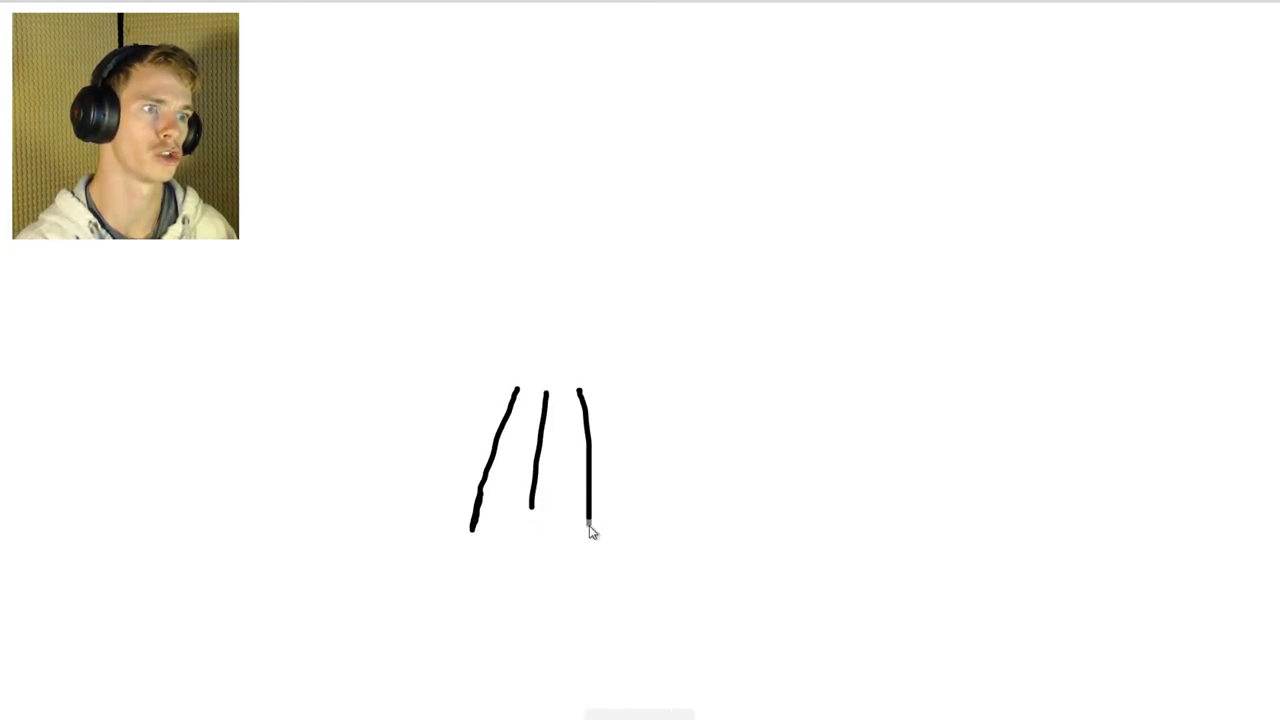
# Finish the giraffe with legs, a closed body, long neck, tail and head
pyautogui.moveTo(632, 378); pyautogui.dragTo(630, 532)
pyautogui.moveTo(440, 396); pyautogui.dragTo(794, 358)
pyautogui.moveTo(488, 456)
pyautogui.mouseDown()
pyautogui.moveTo(722, 406)
pyautogui.moveTo(905, 200)
pyautogui.moveTo(715, 422)
pyautogui.mouseUp()
pyautogui.moveTo(460, 400); pyautogui.dragTo(508, 444)
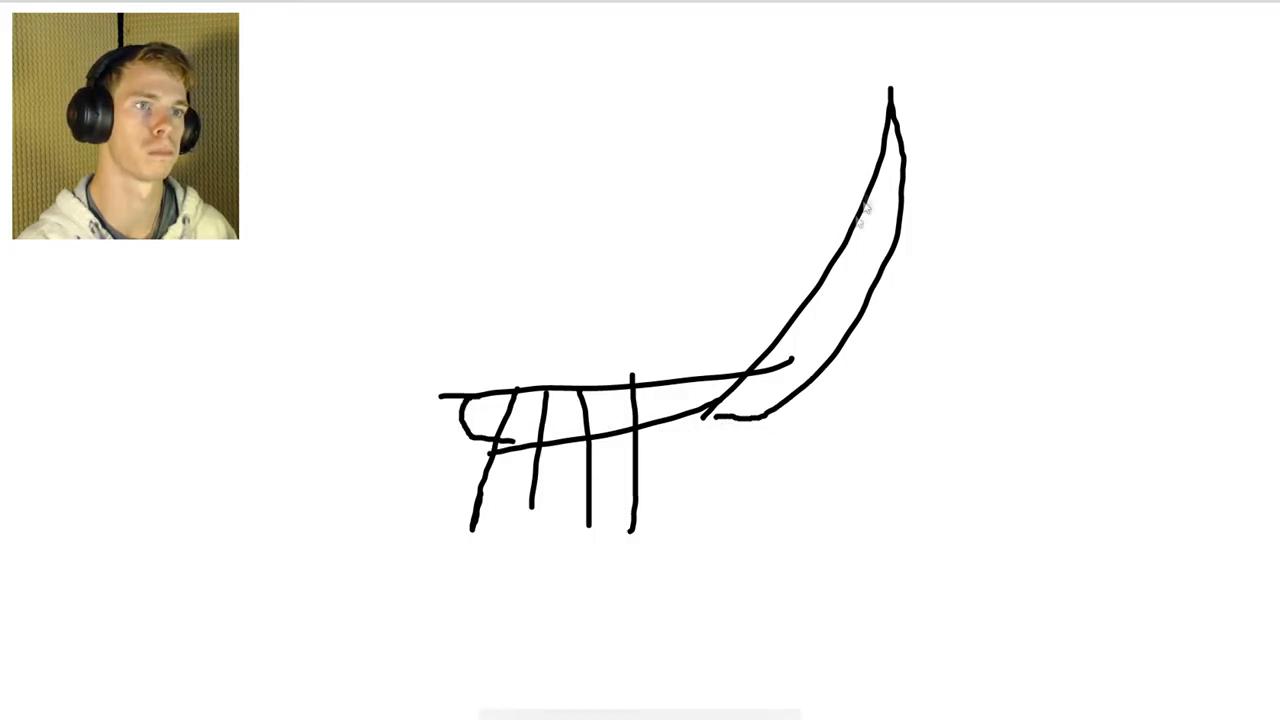
pyautogui.moveTo(905, 110)
pyautogui.mouseDown()
pyautogui.moveTo(960, 140)
pyautogui.moveTo(900, 180)
pyautogui.moveTo(968, 160)
pyautogui.mouseUp()
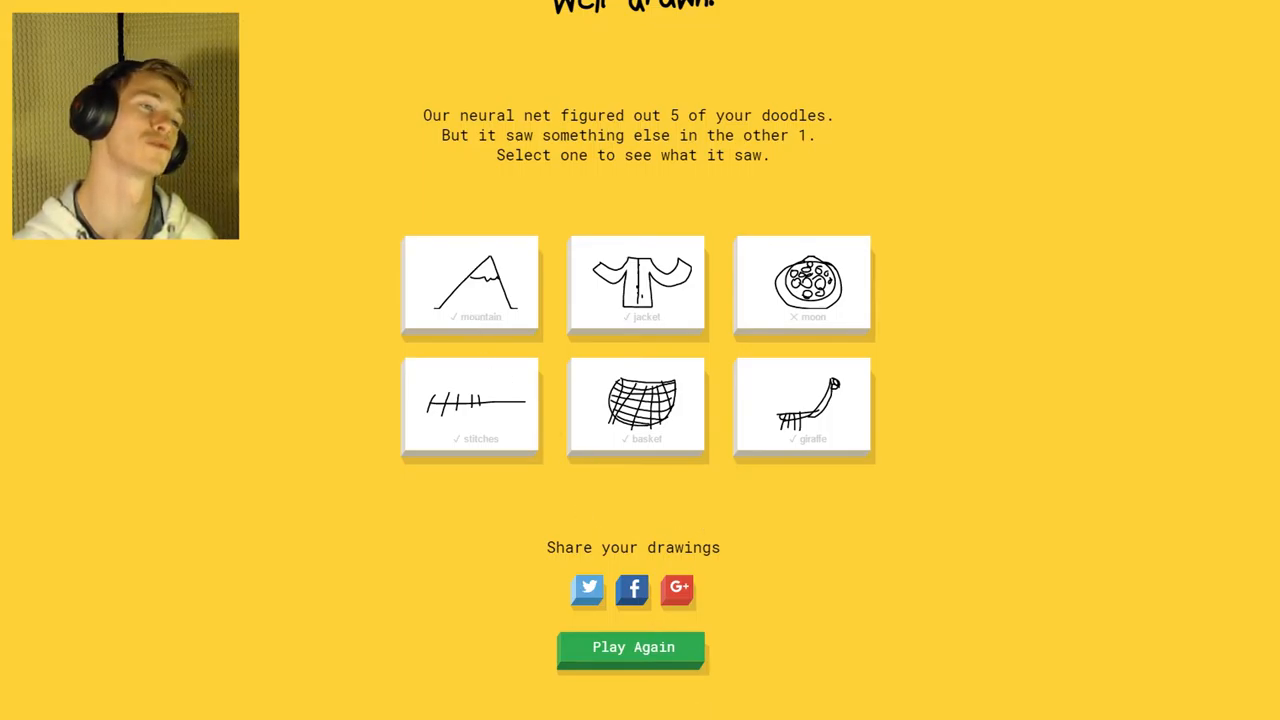
# Choose Play Again and doodle a microwave: rectangular outline, three side knobs and an inner window panel
pyautogui.click(650, 663)
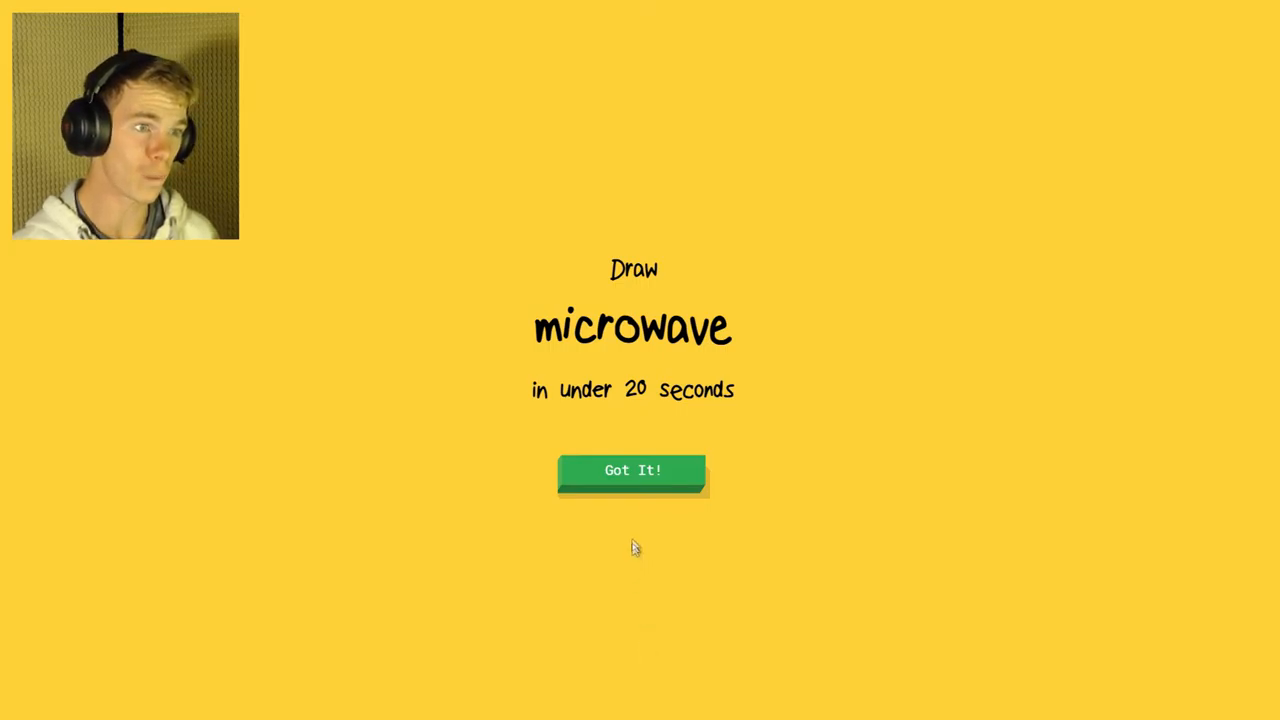
pyautogui.click(630, 472)
pyautogui.moveTo(280, 262)
pyautogui.mouseDown()
pyautogui.moveTo(925, 282)
pyautogui.moveTo(905, 655)
pyautogui.moveTo(281, 318)
pyautogui.mouseUp()
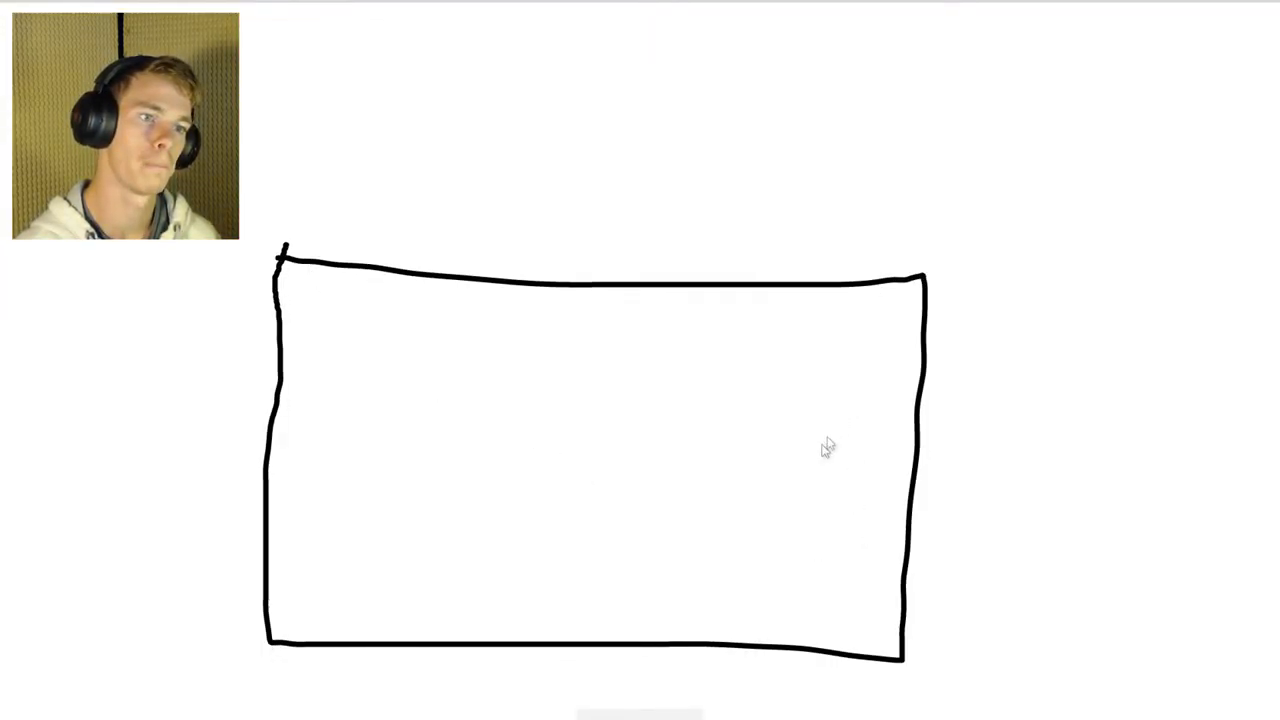
pyautogui.moveTo(798, 445); pyautogui.dragTo(800, 462)
pyautogui.moveTo(888, 450); pyautogui.dragTo(860, 440)
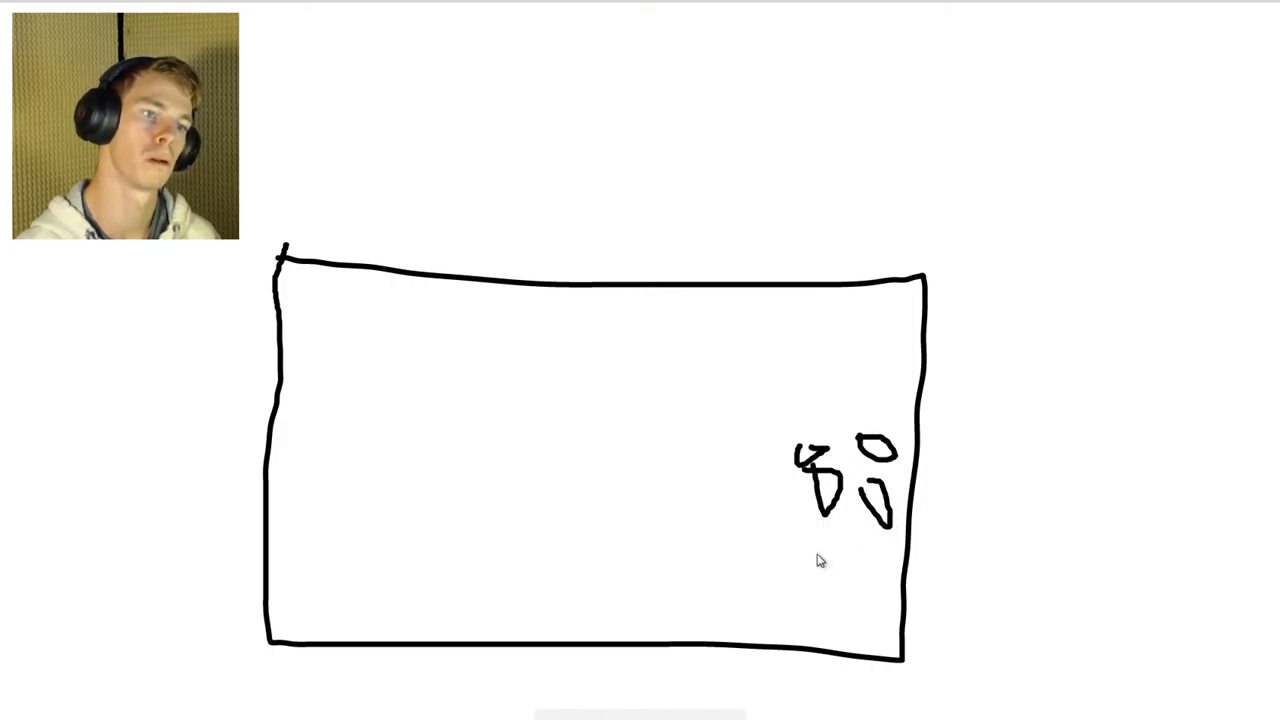
pyautogui.moveTo(816, 560); pyautogui.dragTo(800, 565)
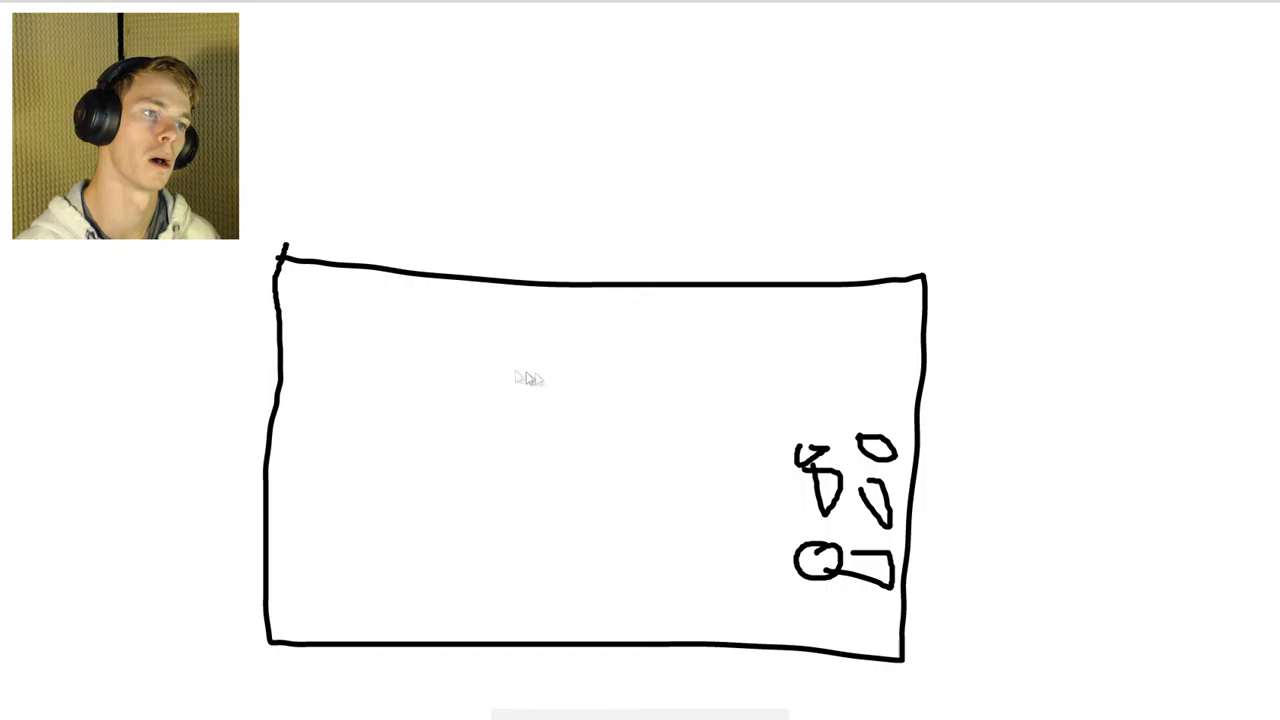
pyautogui.moveTo(374, 336); pyautogui.dragTo(418, 567)
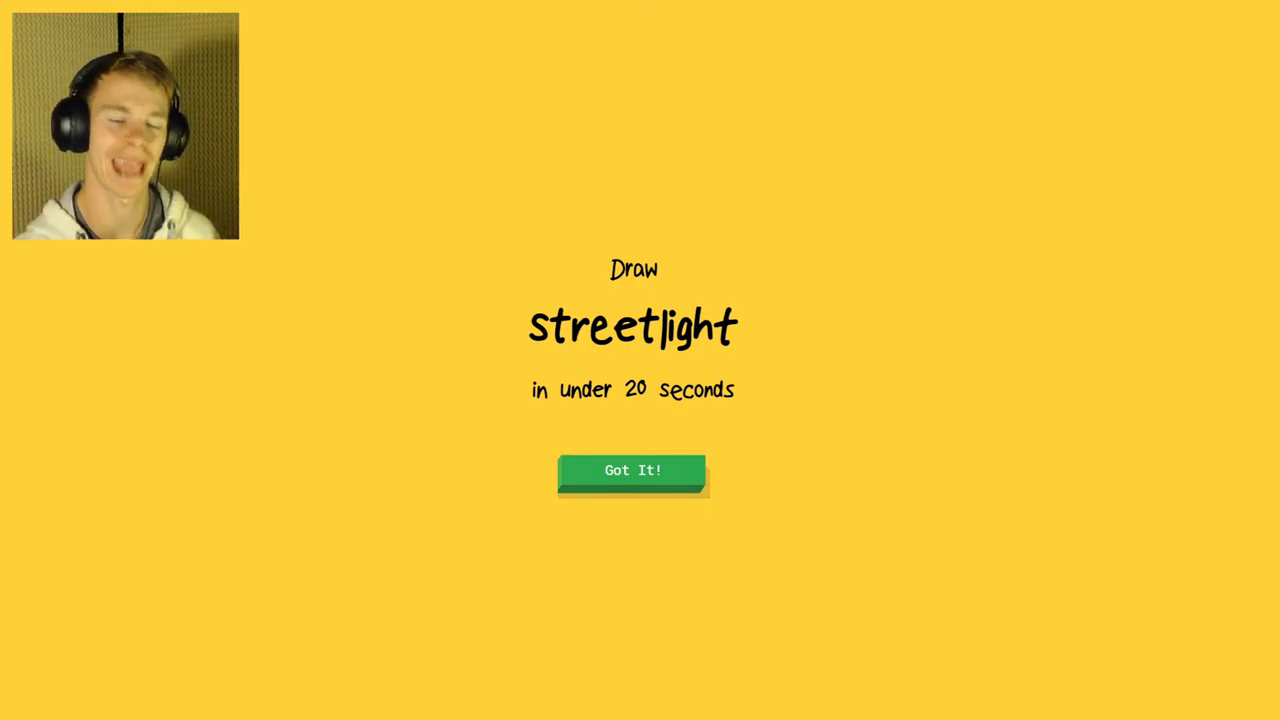
# Doodle a streetlight: tall oval housing with three lamp circles, a rectangular frame and a pole below
pyautogui.click(597, 469)
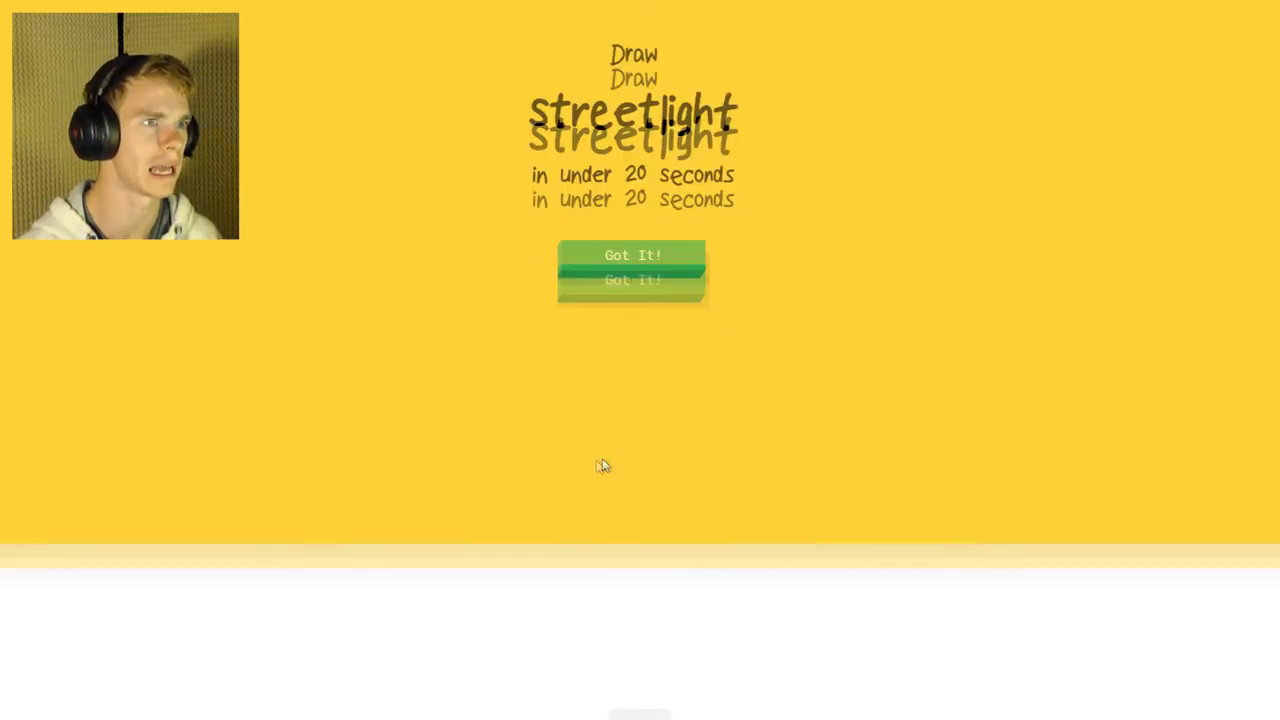
pyautogui.moveTo(655, 140)
pyautogui.mouseDown()
pyautogui.moveTo(650, 575)
pyautogui.moveTo(688, 122)
pyautogui.mouseUp()
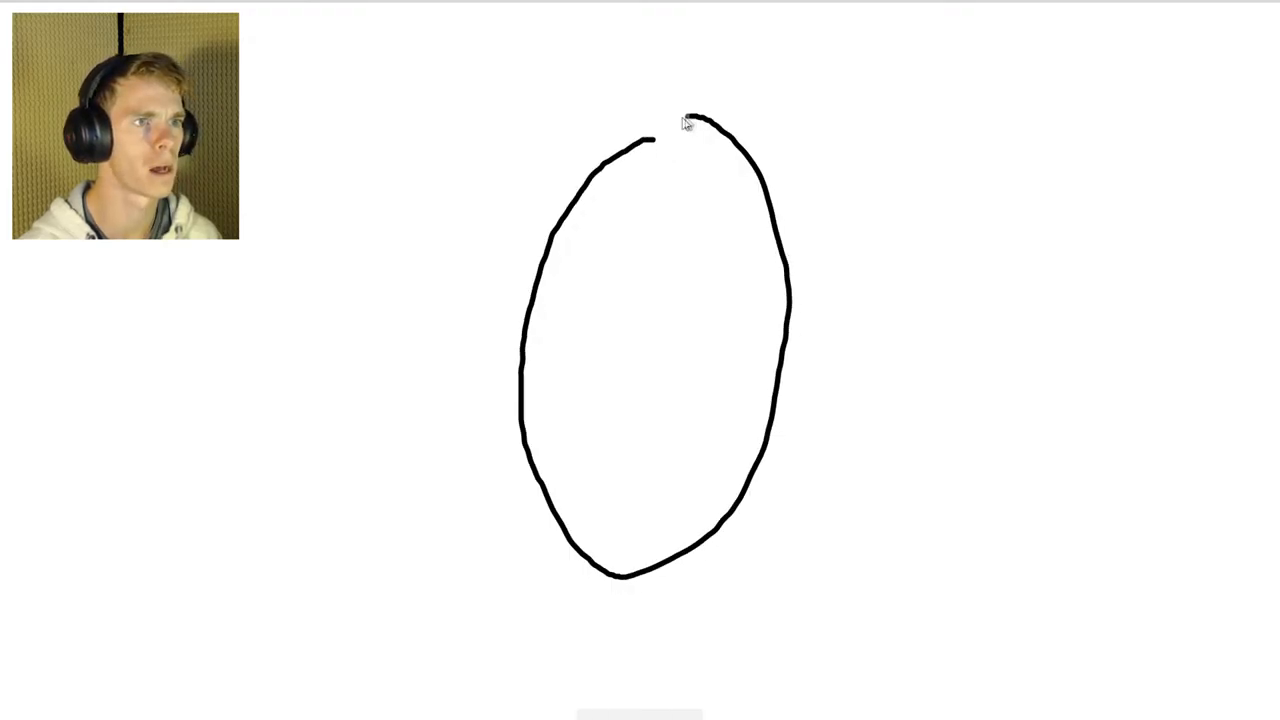
pyautogui.moveTo(632, 232); pyautogui.dragTo(640, 165)
pyautogui.moveTo(672, 322); pyautogui.dragTo(678, 330)
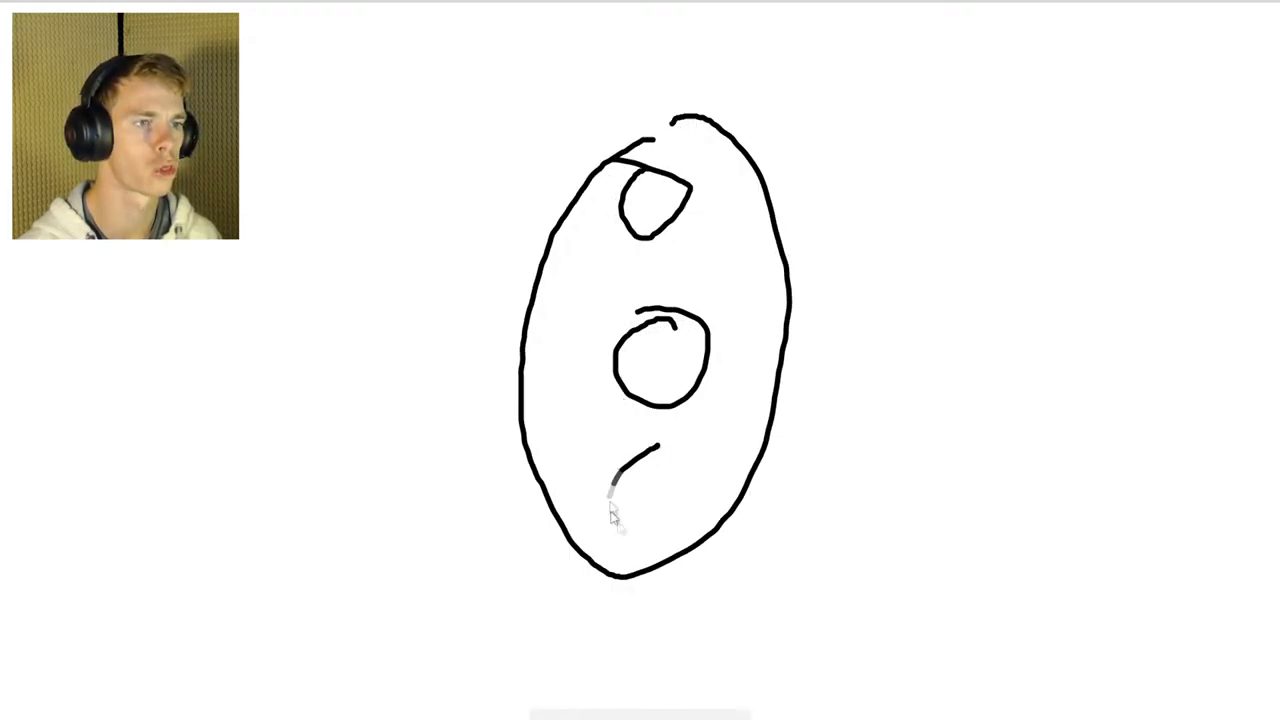
pyautogui.moveTo(614, 512); pyautogui.dragTo(658, 452)
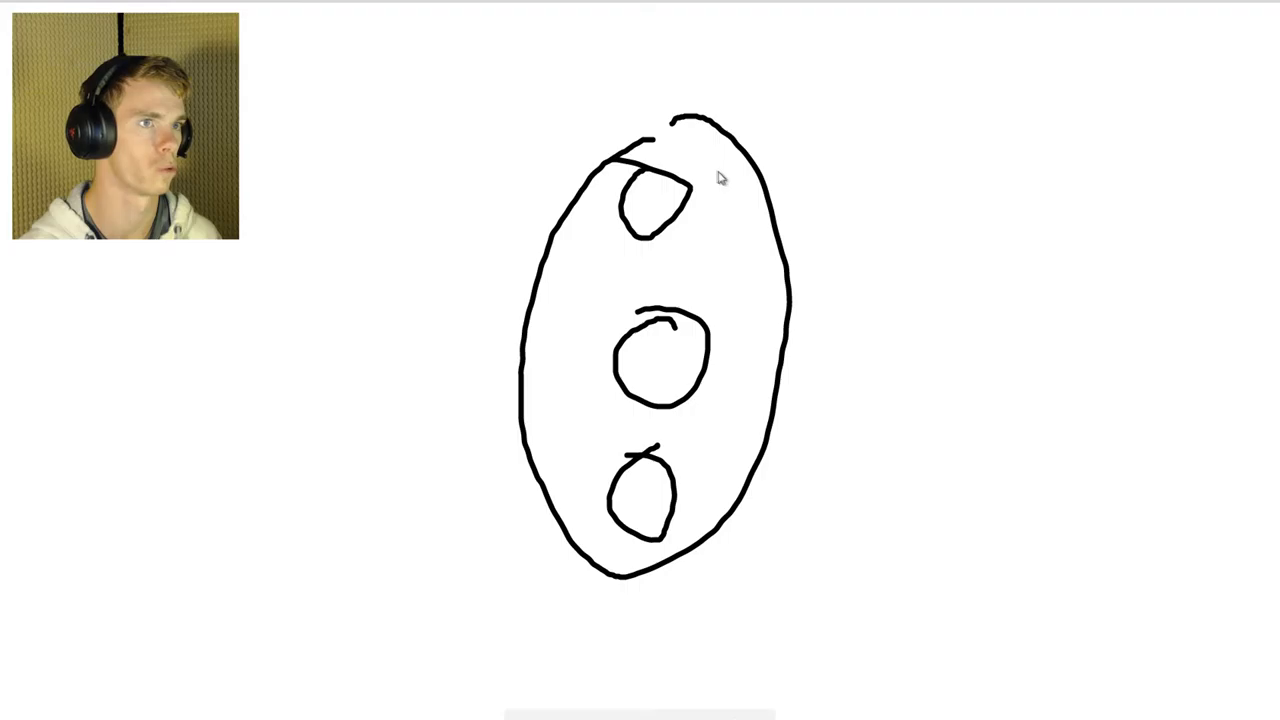
pyautogui.moveTo(600, 148)
pyautogui.mouseDown()
pyautogui.moveTo(815, 158)
pyautogui.moveTo(725, 590)
pyautogui.moveTo(605, 145)
pyautogui.mouseUp()
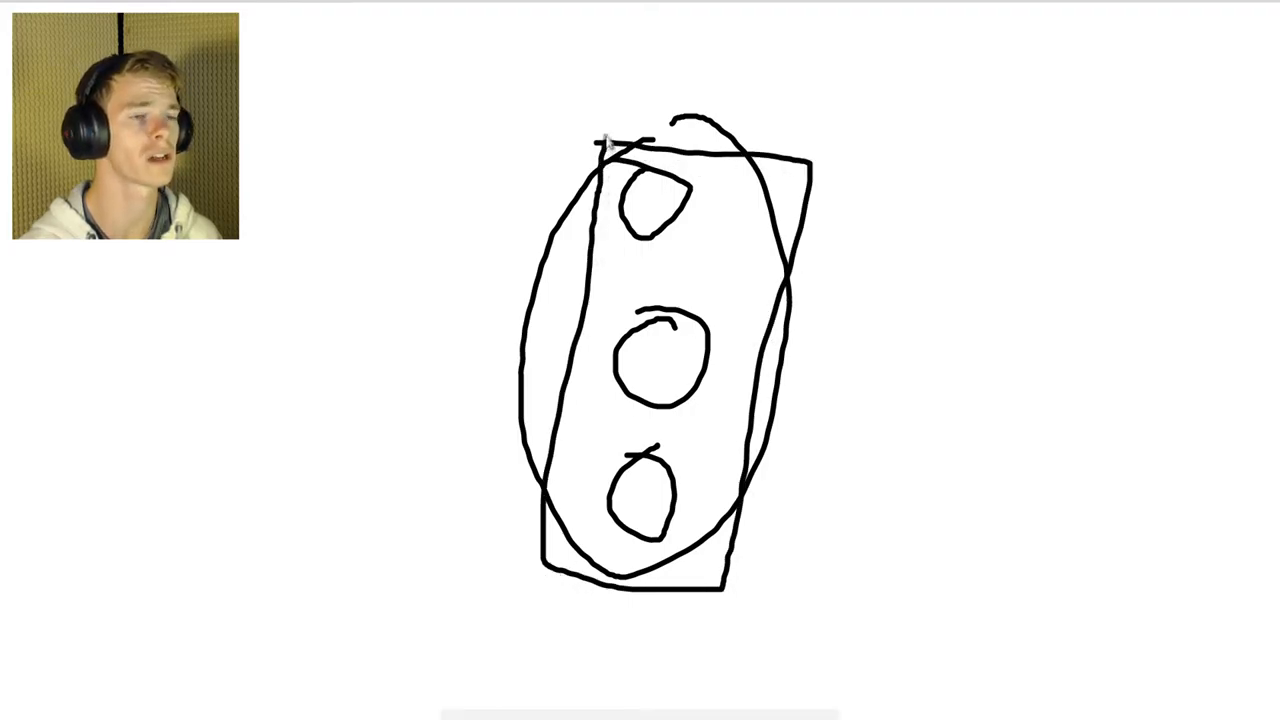
pyautogui.moveTo(606, 592); pyautogui.dragTo(560, 712)
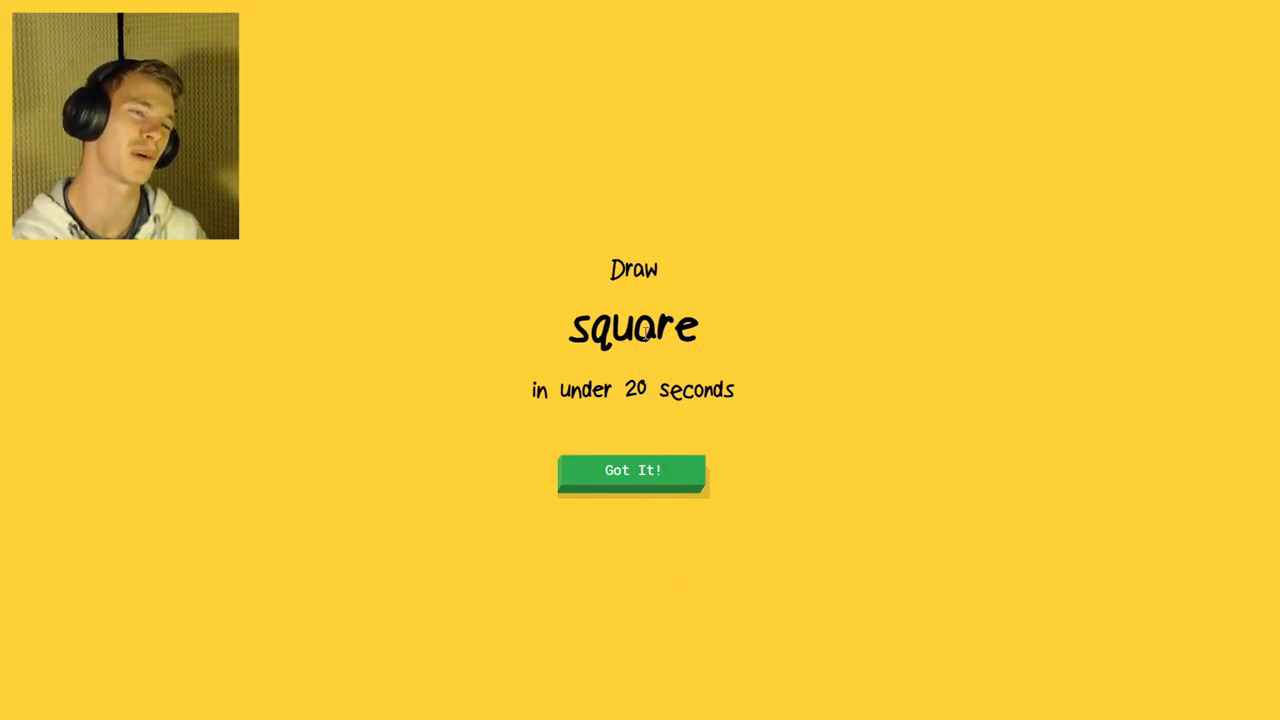
# Doodle a freehand square from a top edge and the remaining three sides
pyautogui.click(645, 472)
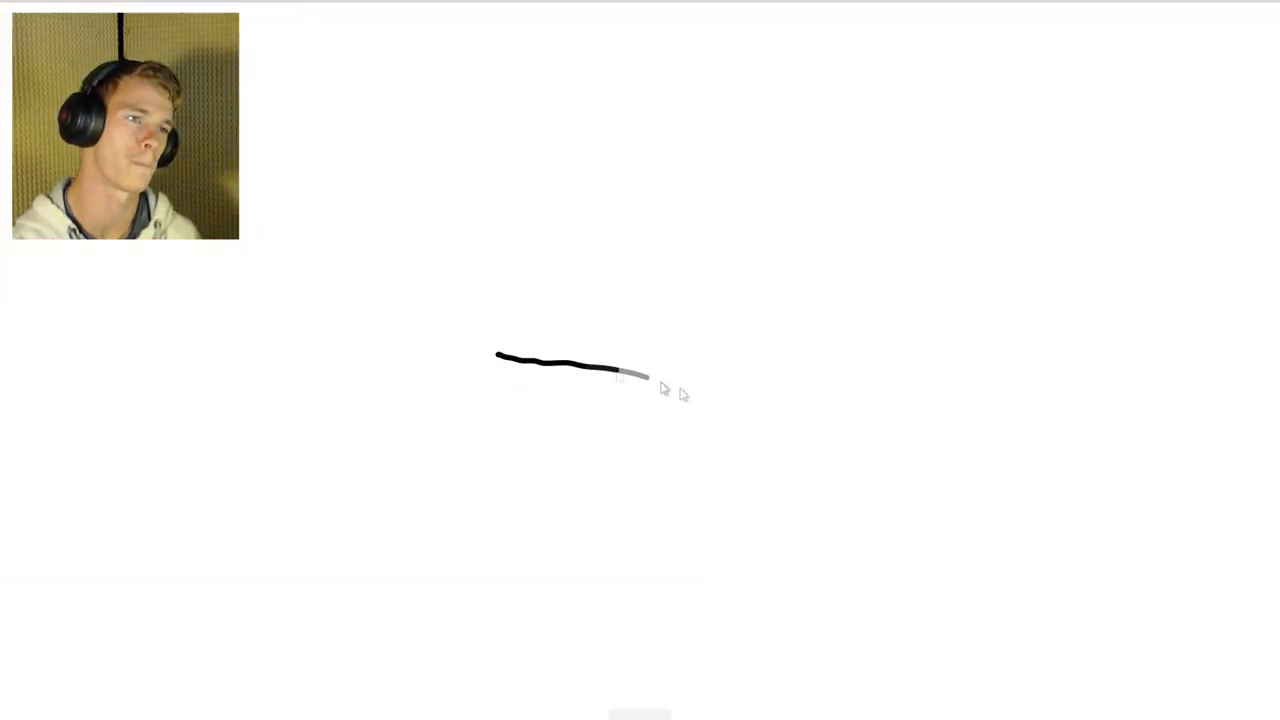
pyautogui.moveTo(497, 353); pyautogui.dragTo(437, 355)
pyautogui.moveTo(468, 485)
pyautogui.mouseDown()
pyautogui.moveTo(737, 563)
pyautogui.moveTo(609, 423)
pyautogui.moveTo(412, 390)
pyautogui.mouseUp()
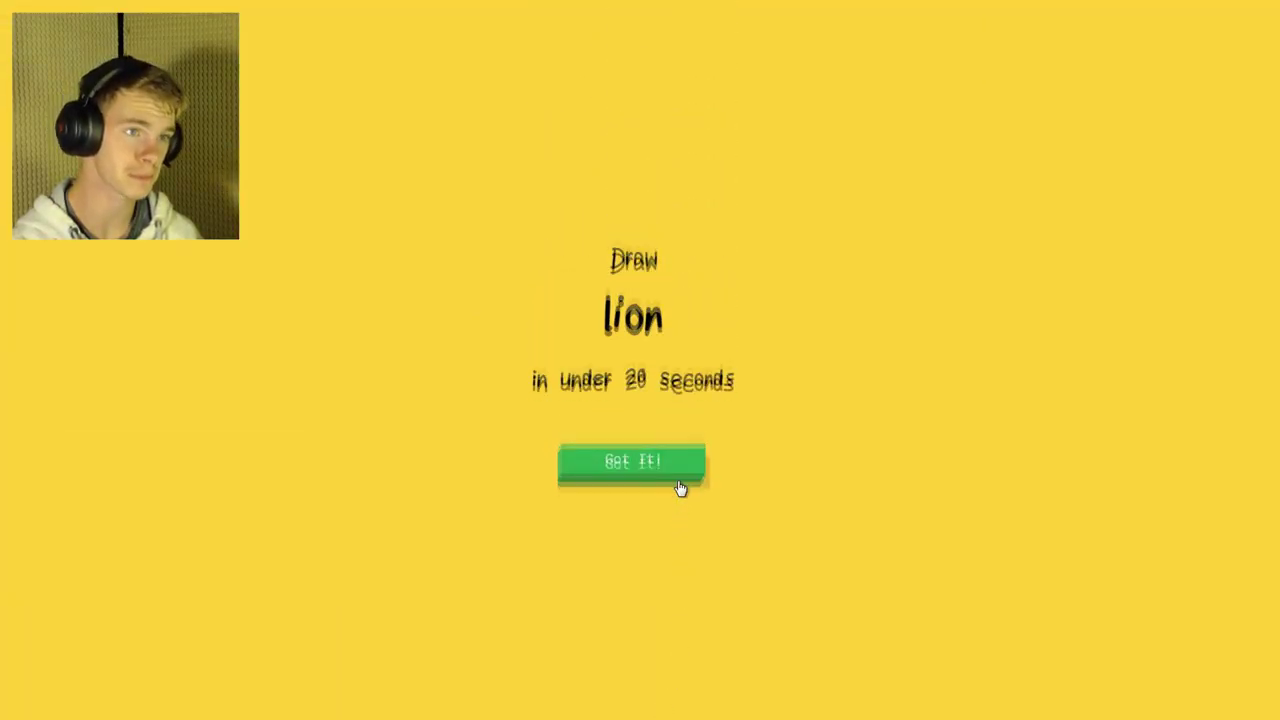
# Draw the lion's round head with pointed ears, a face and spiky hair
pyautogui.click(680, 480)
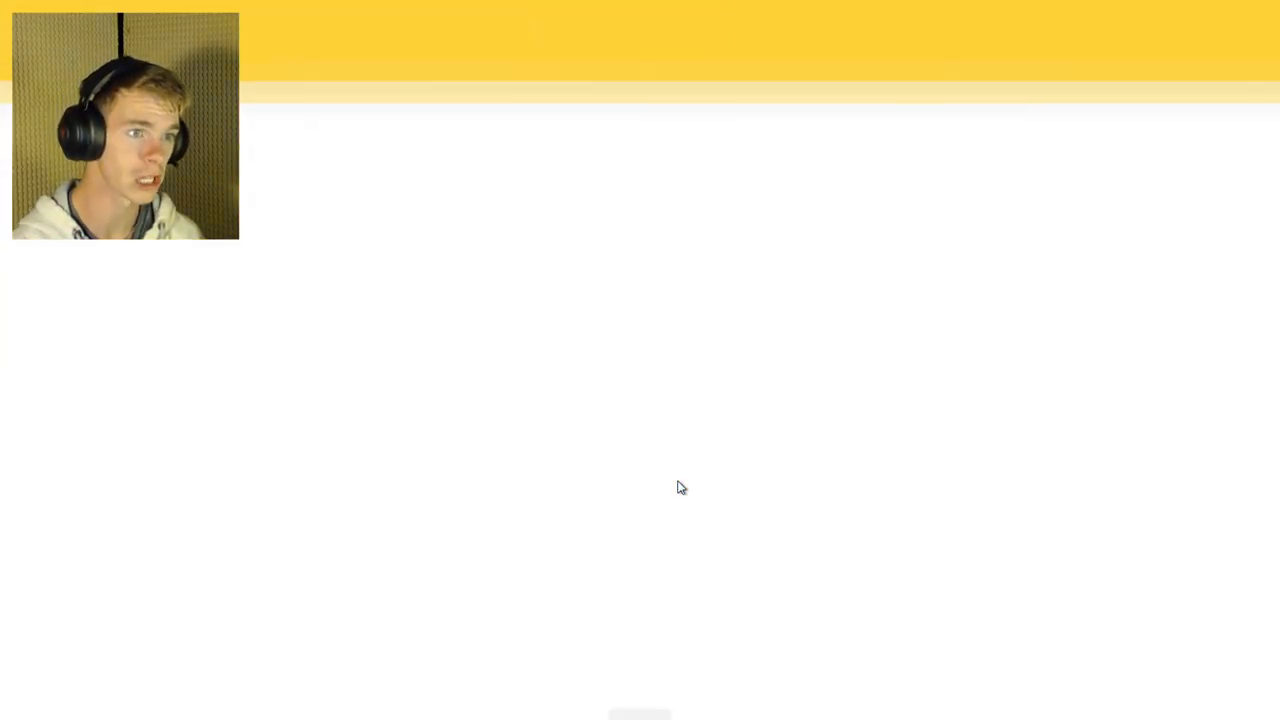
pyautogui.moveTo(658, 298)
pyautogui.mouseDown()
pyautogui.moveTo(573, 508)
pyautogui.moveTo(585, 288)
pyautogui.mouseUp()
pyautogui.moveTo(555, 330); pyautogui.dragTo(540, 365)
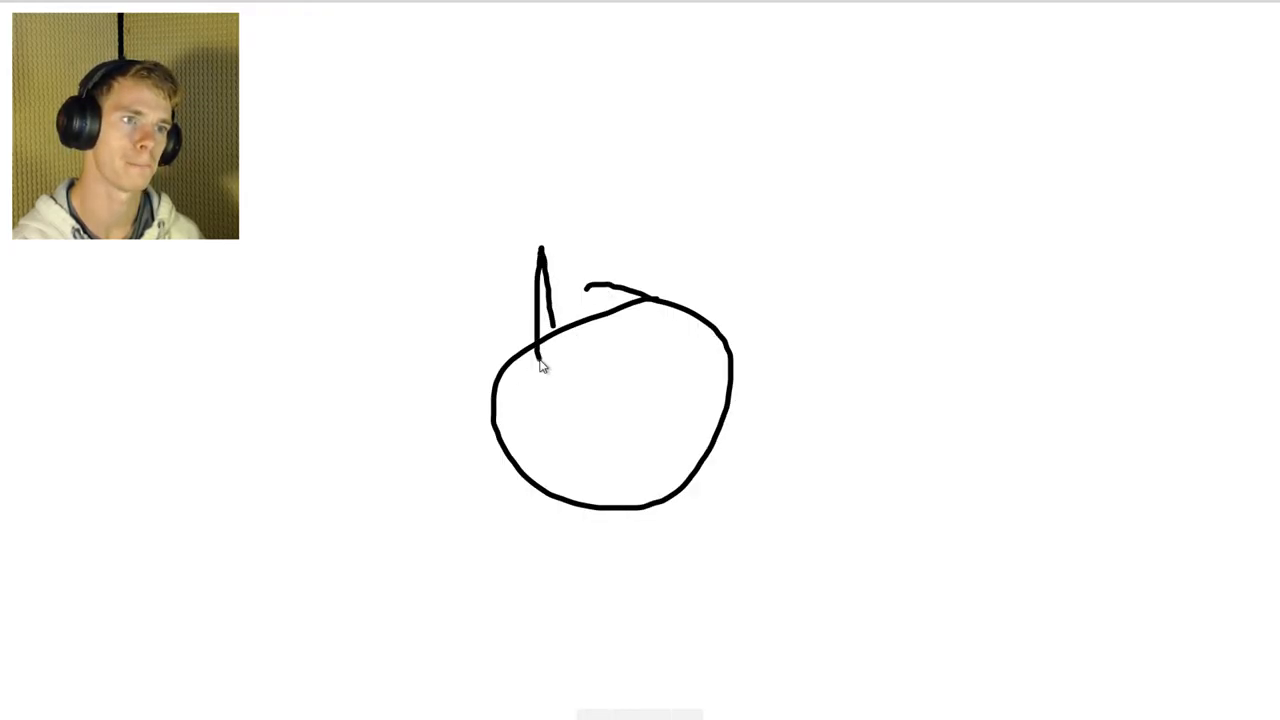
pyautogui.moveTo(708, 338); pyautogui.dragTo(735, 372)
pyautogui.moveTo(580, 385); pyautogui.dragTo(632, 390)
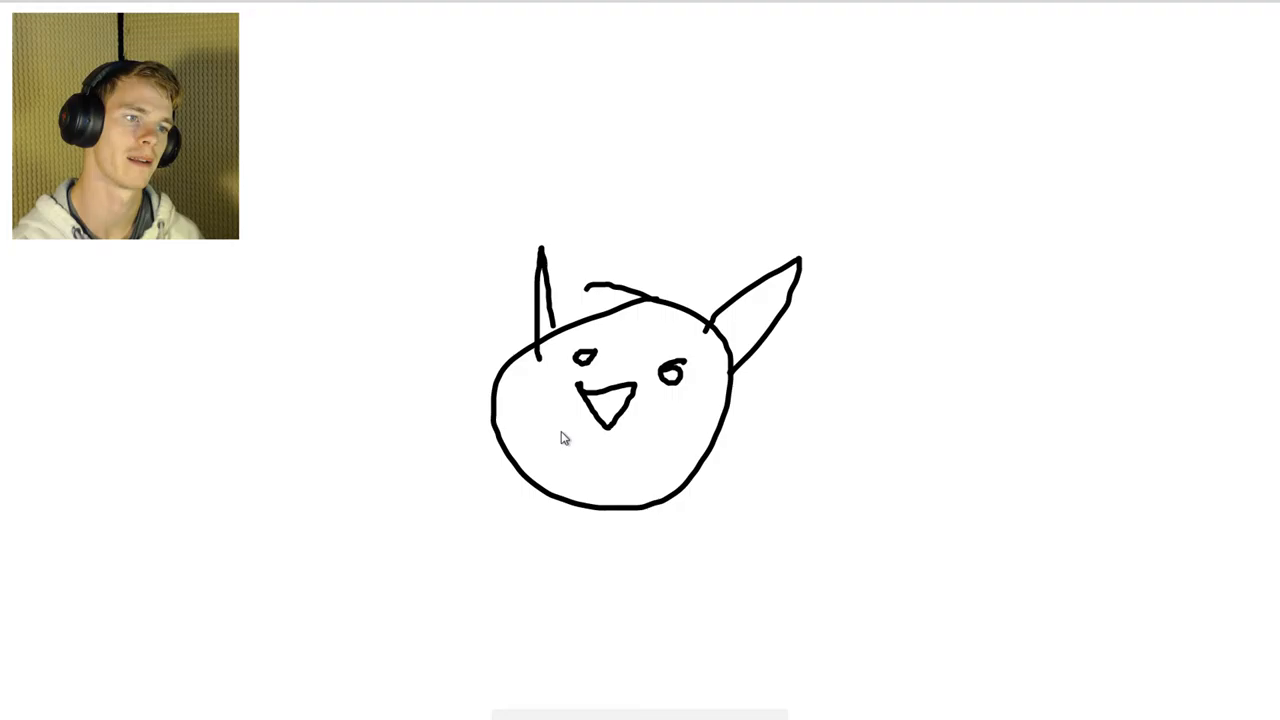
pyautogui.moveTo(616, 320)
pyautogui.mouseDown()
pyautogui.moveTo(690, 220)
pyautogui.moveTo(840, 280)
pyautogui.moveTo(690, 570)
pyautogui.moveTo(520, 538)
pyautogui.moveTo(440, 460)
pyautogui.moveTo(480, 240)
pyautogui.moveTo(600, 195)
pyautogui.mouseUp()
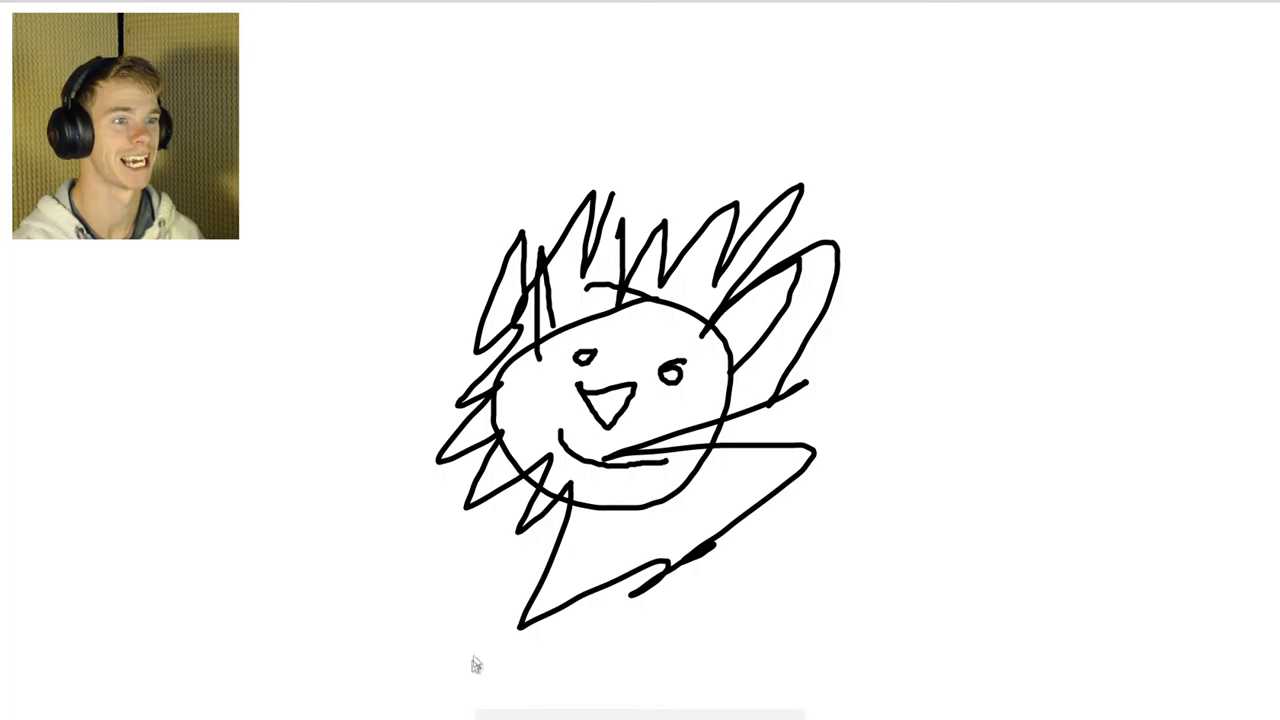
# Add zigzag mane strokes, a body line and sprawling leg strokes to the lion
pyautogui.moveTo(442, 534)
pyautogui.mouseDown()
pyautogui.moveTo(500, 540)
pyautogui.moveTo(410, 410)
pyautogui.moveTo(370, 320)
pyautogui.moveTo(598, 238)
pyautogui.moveTo(725, 320)
pyautogui.moveTo(790, 400)
pyautogui.moveTo(752, 428)
pyautogui.moveTo(1060, 310)
pyautogui.moveTo(1165, 590)
pyautogui.mouseUp()
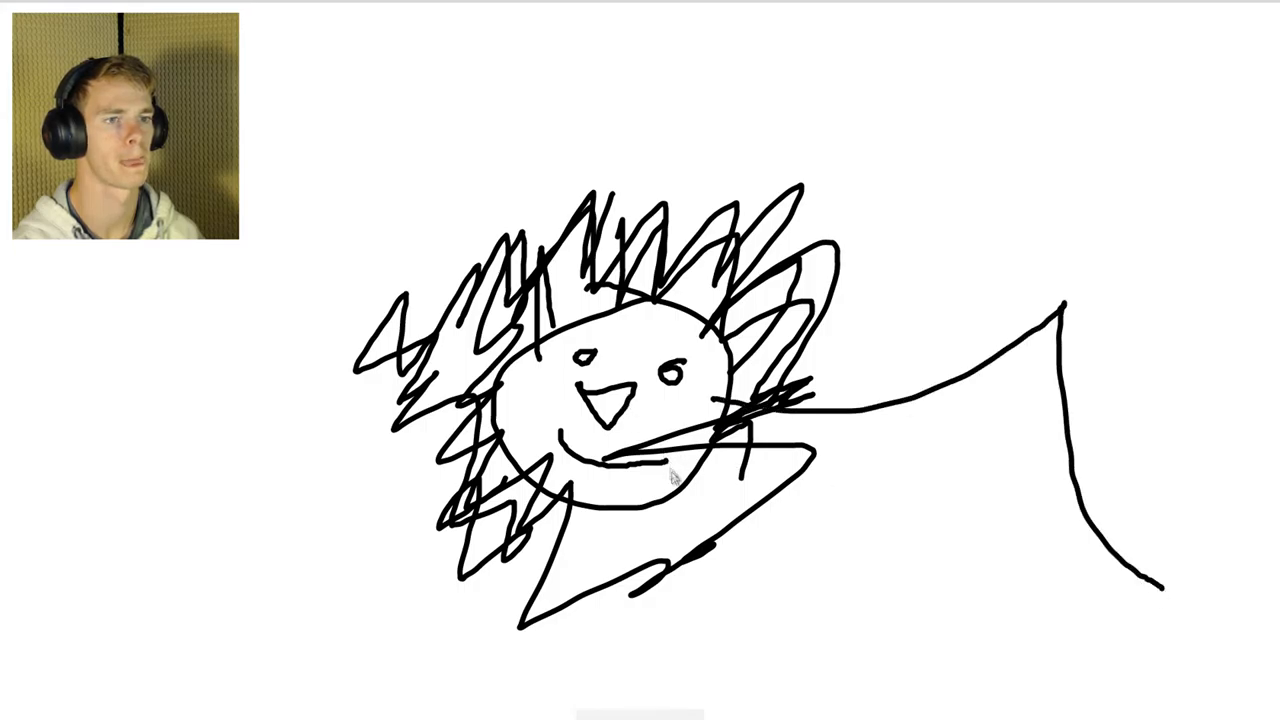
pyautogui.moveTo(660, 480); pyautogui.dragTo(620, 705)
pyautogui.moveTo(1100, 340); pyautogui.dragTo(1212, 228)
pyautogui.moveTo(698, 598); pyautogui.dragTo(1000, 460)
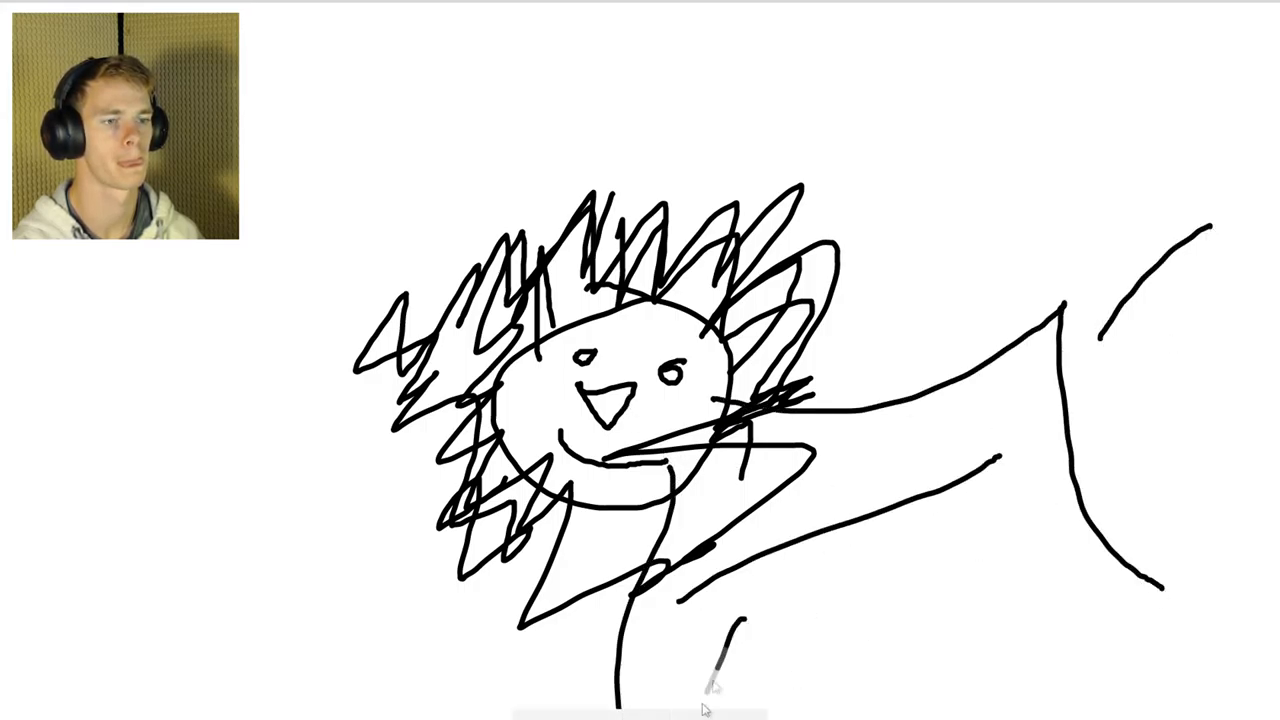
pyautogui.moveTo(740, 620); pyautogui.dragTo(720, 700)
pyautogui.moveTo(900, 515); pyautogui.dragTo(1040, 625)
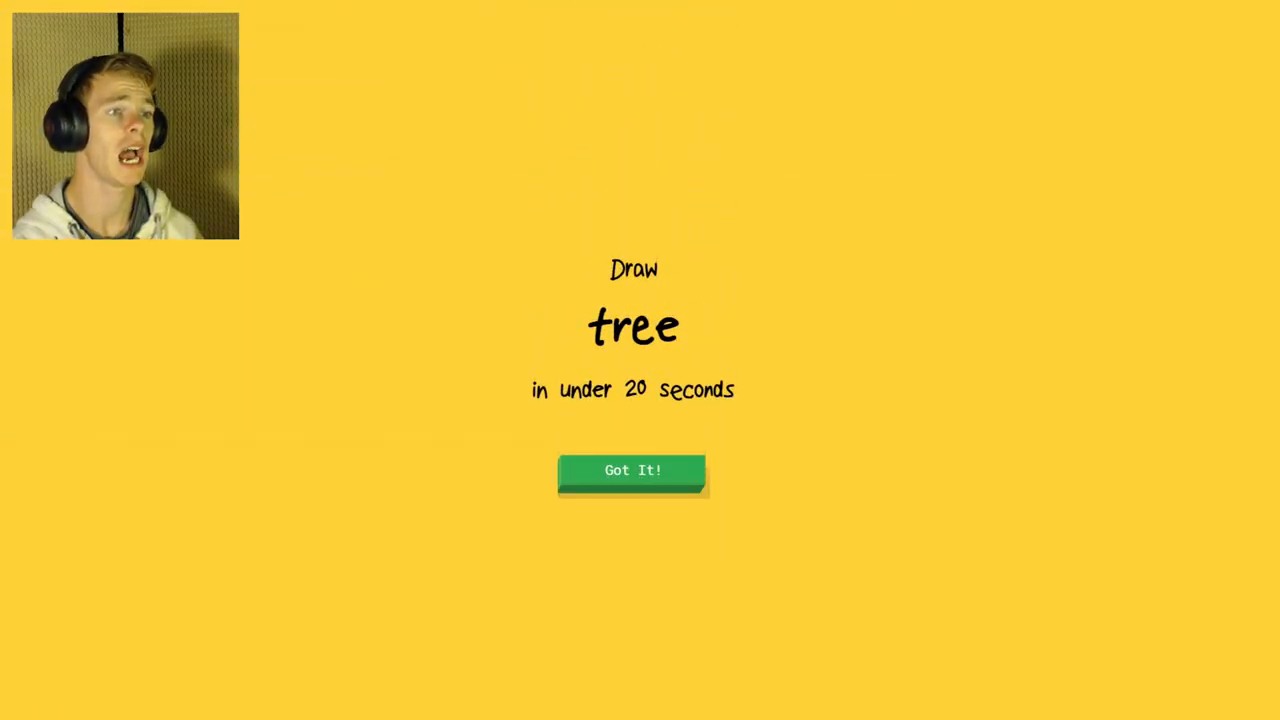
# Doodle a tree with a curved forked trunk, branches and looping scribbled canopy
pyautogui.click(690, 487)
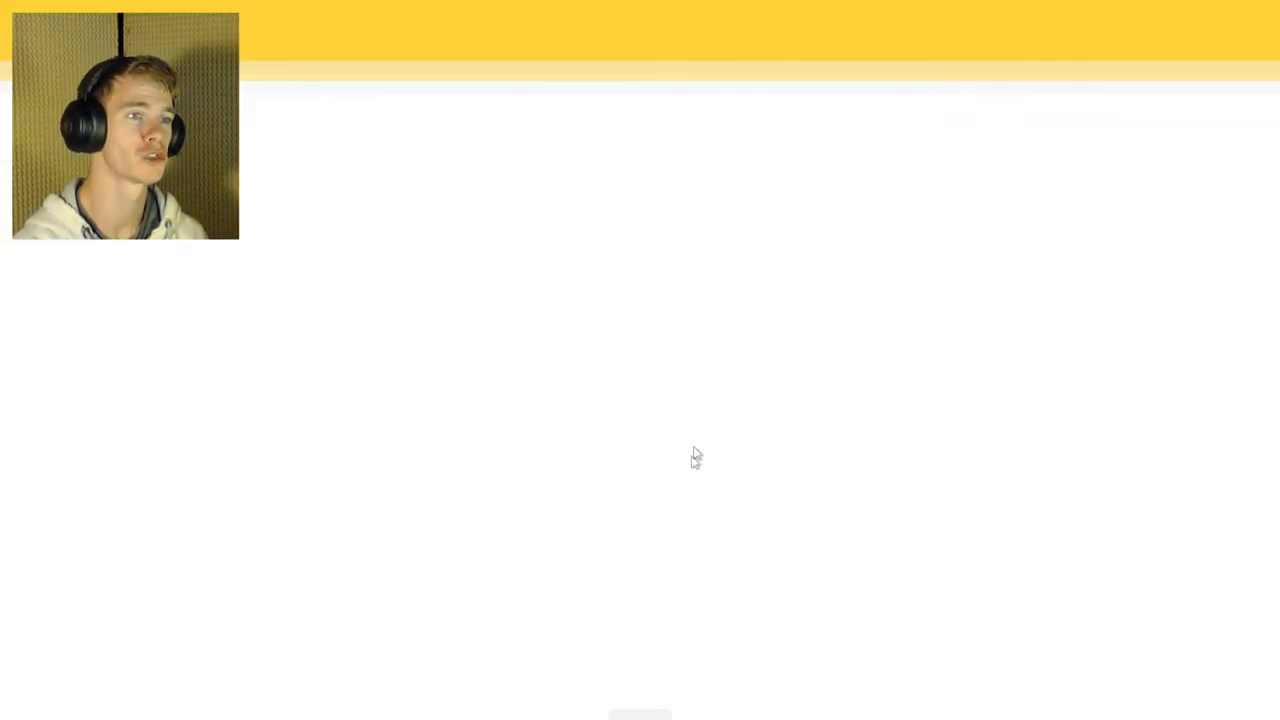
pyautogui.moveTo(633, 270)
pyautogui.mouseDown()
pyautogui.moveTo(520, 580)
pyautogui.moveTo(388, 670)
pyautogui.mouseUp()
pyautogui.moveTo(718, 255); pyautogui.dragTo(798, 715)
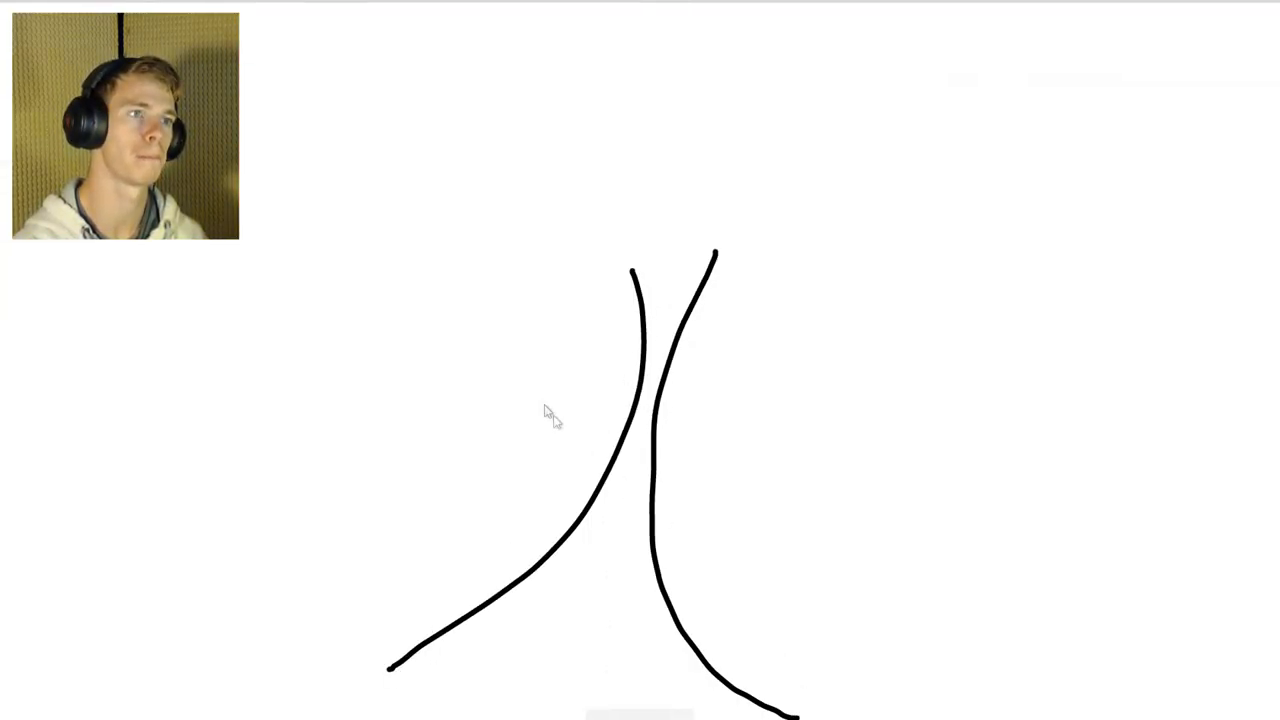
pyautogui.moveTo(437, 472)
pyautogui.mouseDown()
pyautogui.moveTo(430, 230)
pyautogui.moveTo(637, 135)
pyautogui.moveTo(1130, 200)
pyautogui.moveTo(760, 500)
pyautogui.moveTo(560, 350)
pyautogui.moveTo(462, 330)
pyautogui.mouseUp()
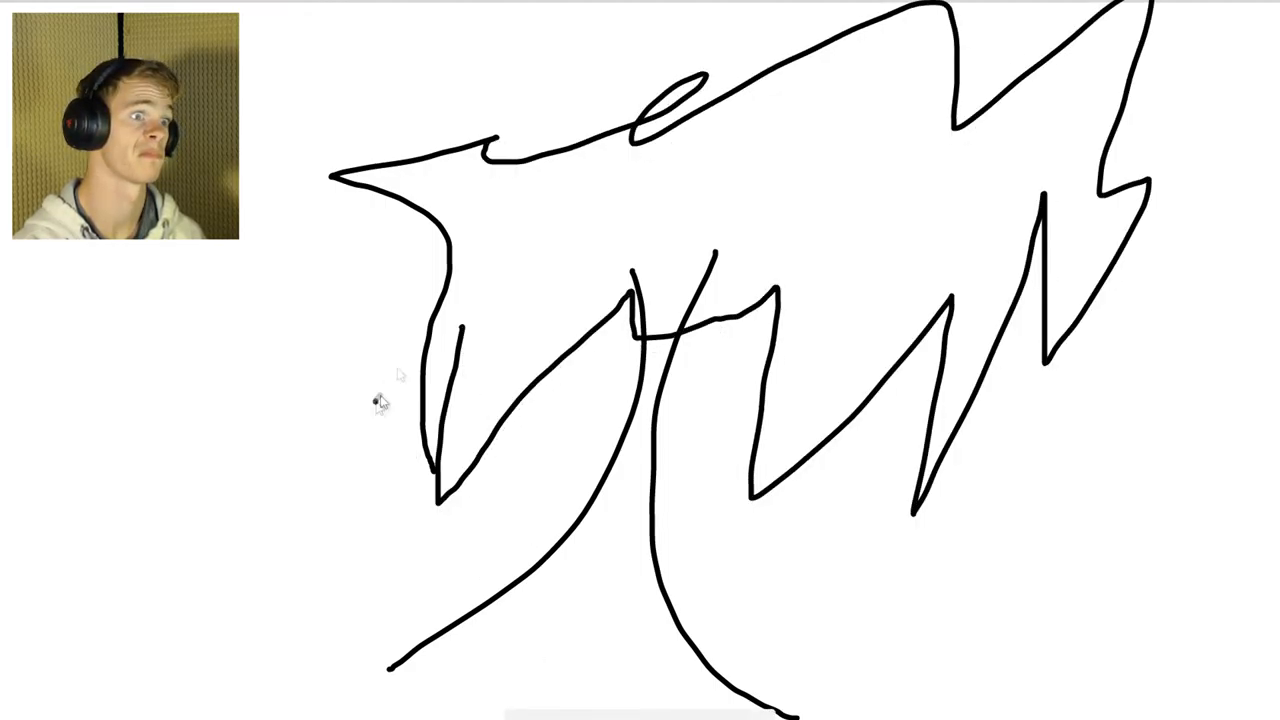
pyautogui.moveTo(380, 402)
pyautogui.mouseDown()
pyautogui.moveTo(620, 260)
pyautogui.moveTo(800, 200)
pyautogui.moveTo(380, 250)
pyautogui.moveTo(540, 175)
pyautogui.moveTo(870, 100)
pyautogui.moveTo(1020, 250)
pyautogui.moveTo(900, 400)
pyautogui.moveTo(590, 280)
pyautogui.mouseUp()
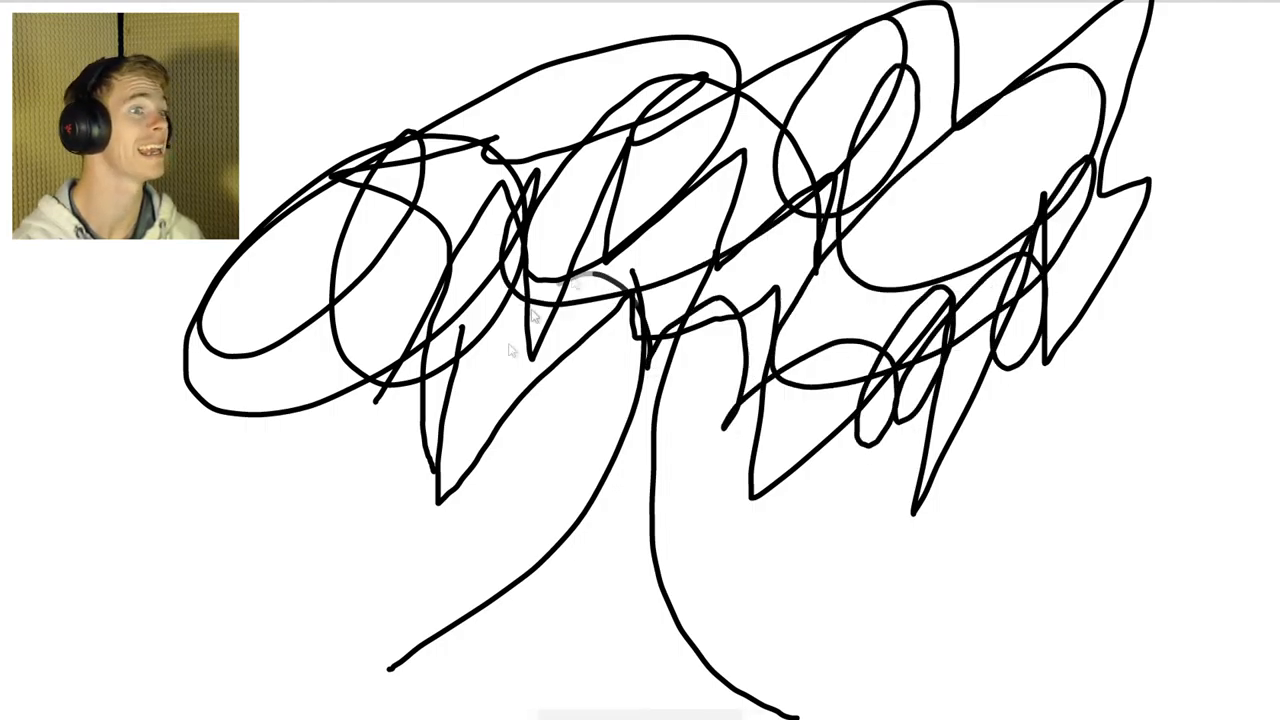
pyautogui.moveTo(510, 348)
pyautogui.mouseDown()
pyautogui.moveTo(340, 420)
pyautogui.moveTo(390, 410)
pyautogui.mouseUp()
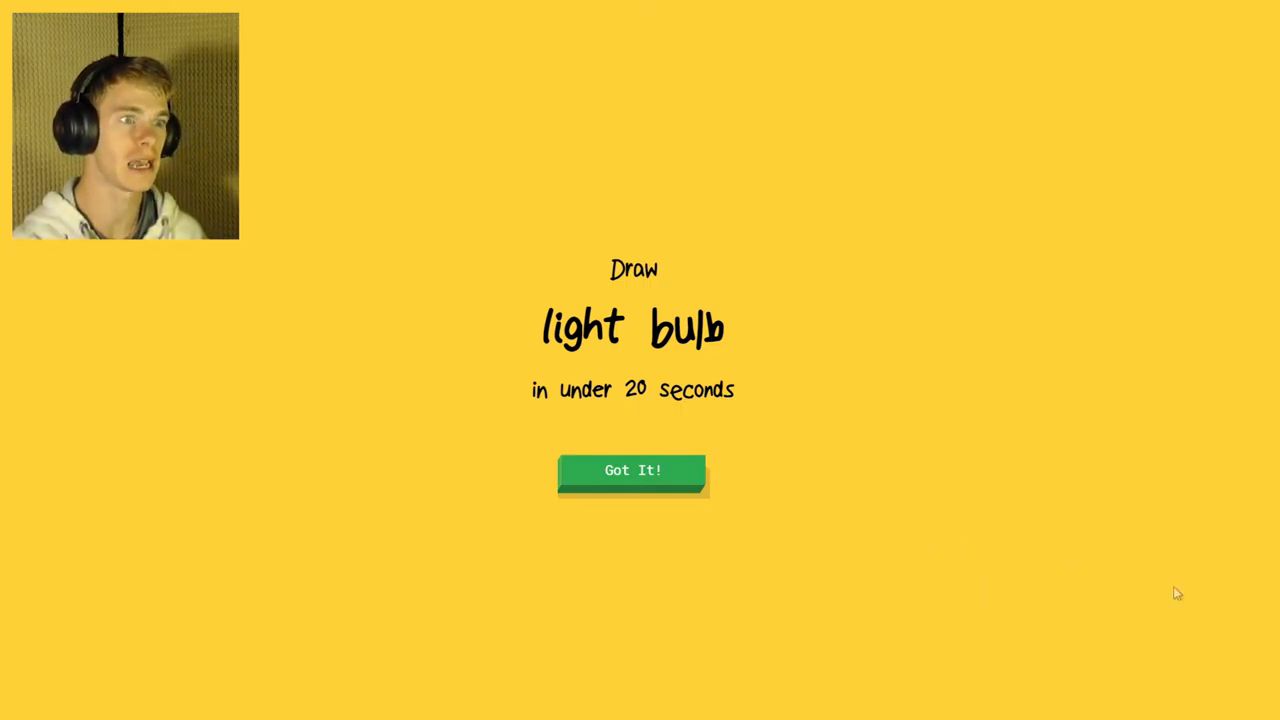
# Draw the light bulb's round outline and close off its base
pyautogui.click(632, 472)
pyautogui.moveTo(678, 264)
pyautogui.mouseDown()
pyautogui.moveTo(538, 373)
pyautogui.moveTo(686, 470)
pyautogui.moveTo(672, 258)
pyautogui.mouseUp()
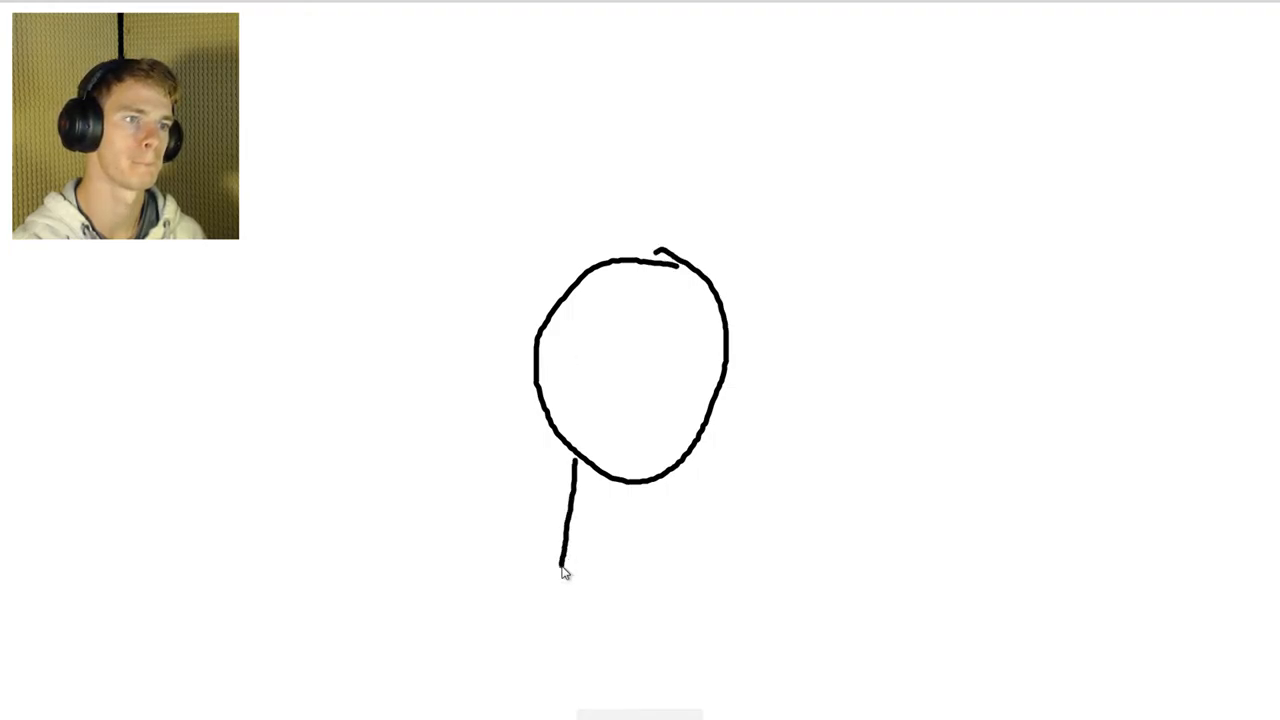
pyautogui.moveTo(612, 552); pyautogui.dragTo(560, 562)
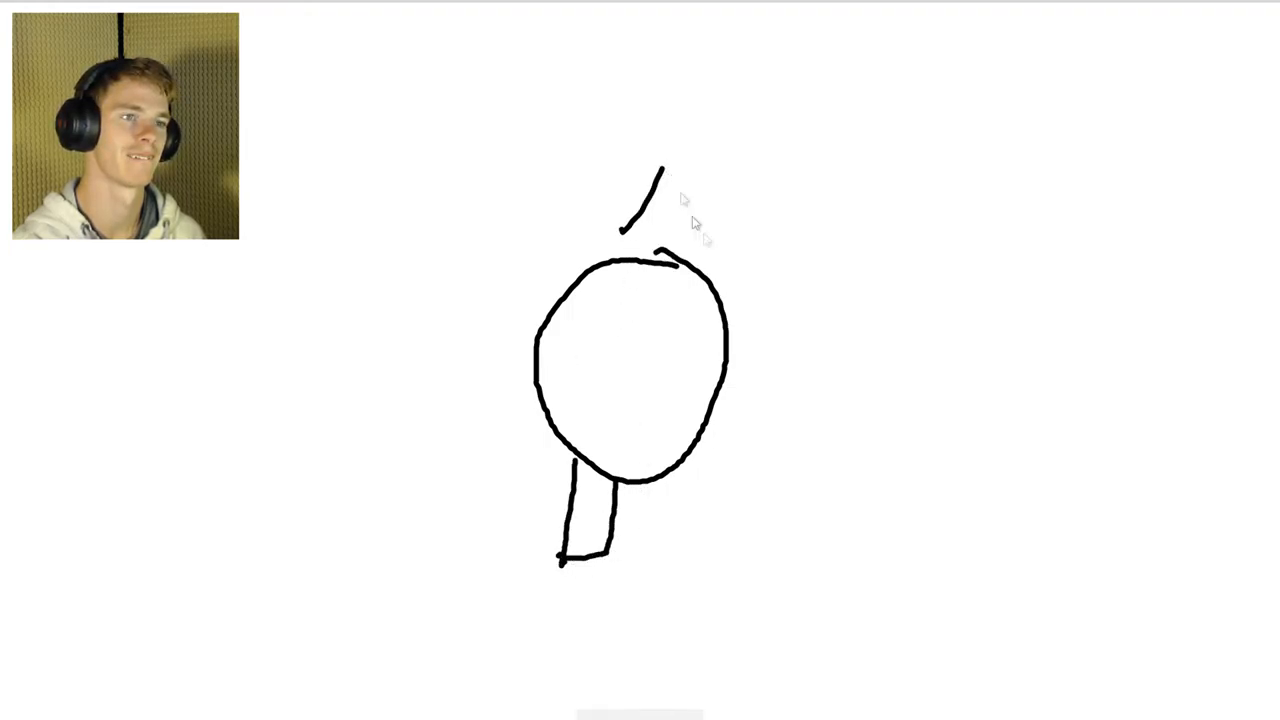
# Add five rays shining around the bulb and shade in its base
pyautogui.moveTo(768, 230); pyautogui.dragTo(842, 170)
pyautogui.moveTo(782, 290); pyautogui.dragTo(972, 258)
pyautogui.moveTo(792, 380); pyautogui.dragTo(930, 440)
pyautogui.moveTo(746, 480); pyautogui.dragTo(796, 600)
pyautogui.moveTo(458, 438); pyautogui.dragTo(392, 488)
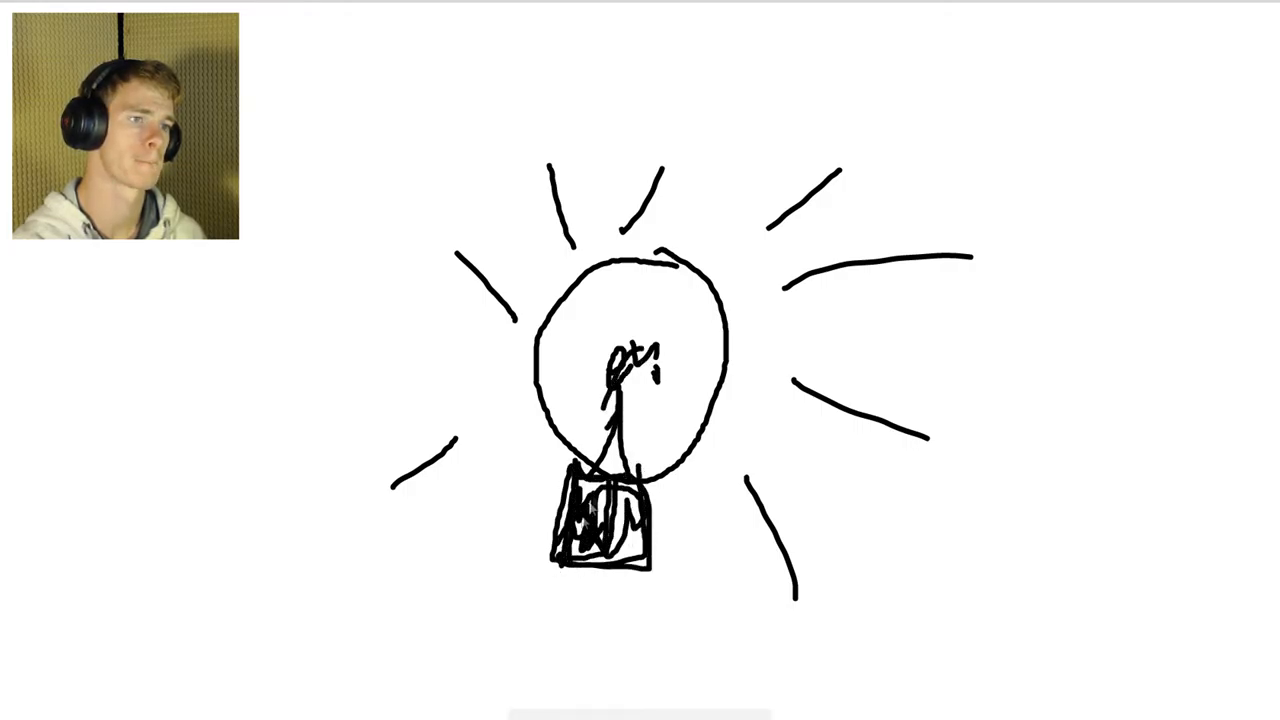
pyautogui.moveTo(633, 552); pyautogui.dragTo(645, 545)
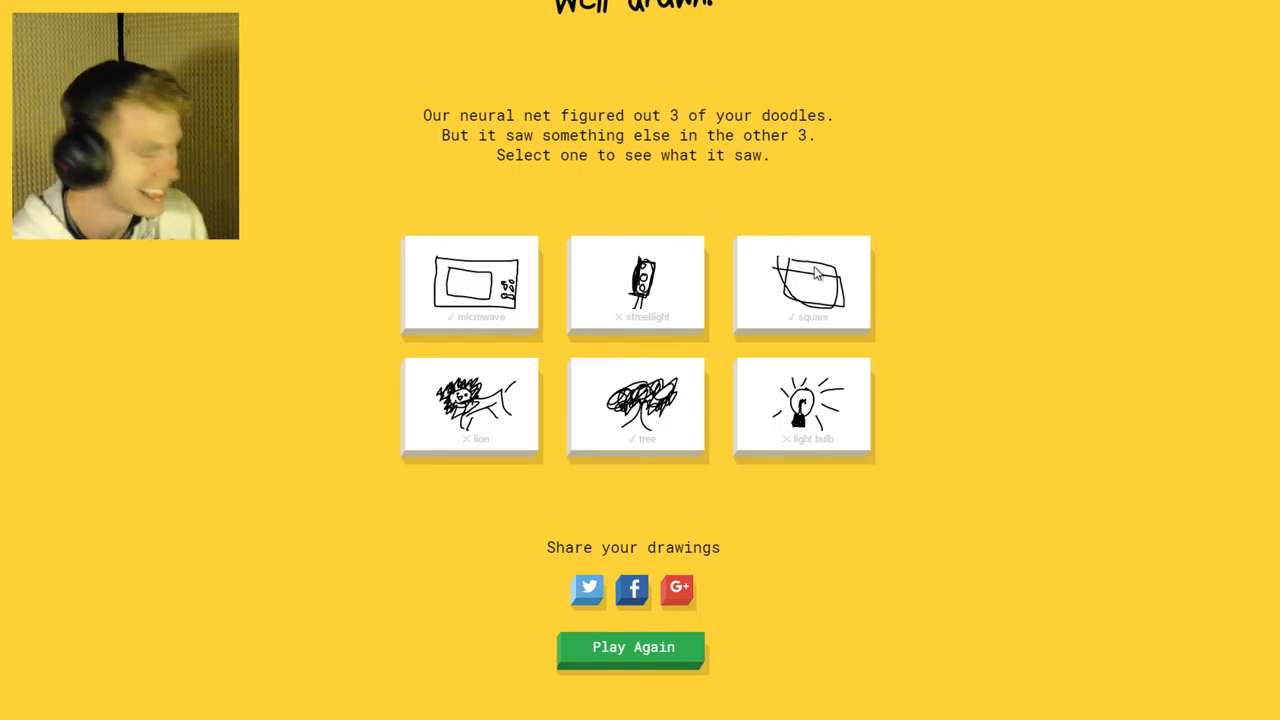
# Begin a new round, dismiss the mermaid card and draw the curved mermaid tail
pyautogui.click(655, 662)
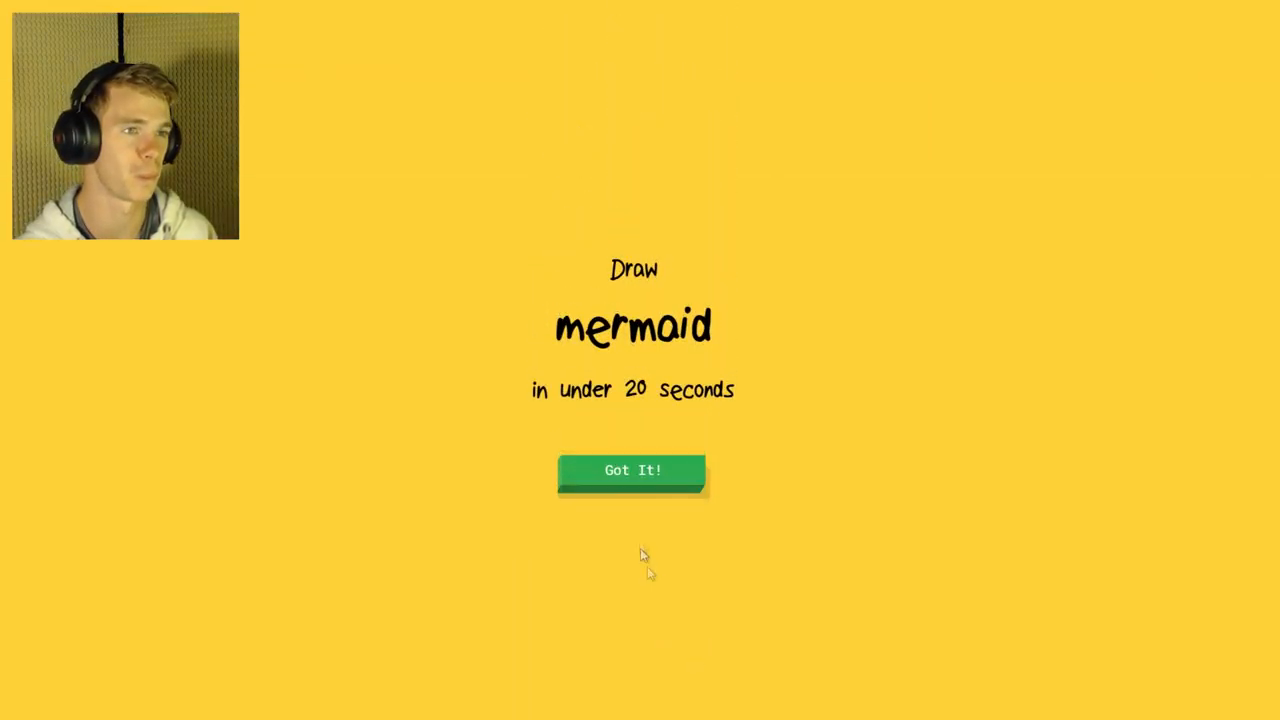
pyautogui.click(650, 495)
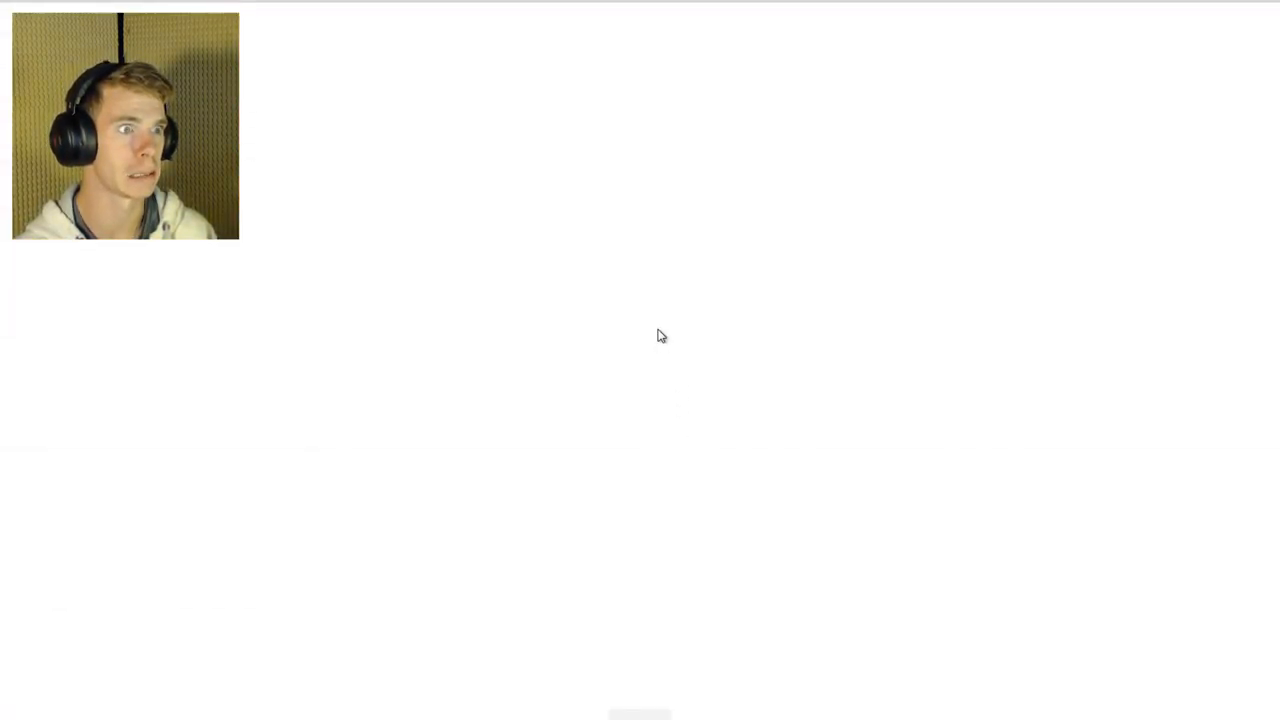
pyautogui.moveTo(510, 377)
pyautogui.mouseDown()
pyautogui.moveTo(745, 550)
pyautogui.moveTo(900, 322)
pyautogui.moveTo(555, 410)
pyautogui.mouseUp()
# Add the tail fins, a leaf shape and a looped head to the mermaid
pyautogui.moveTo(860, 320)
pyautogui.mouseDown()
pyautogui.moveTo(810, 225)
pyautogui.moveTo(1048, 278)
pyautogui.mouseUp()
pyautogui.moveTo(1048, 278); pyautogui.dragTo(940, 388)
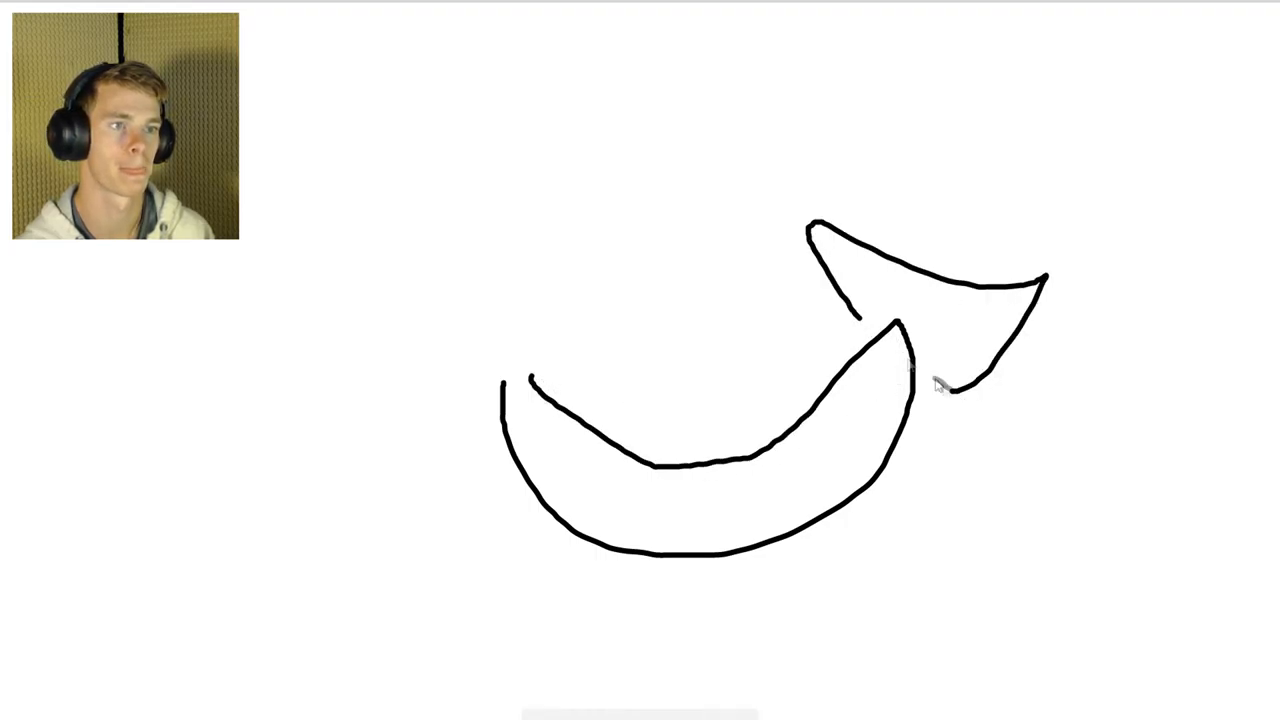
pyautogui.moveTo(585, 338); pyautogui.dragTo(600, 295)
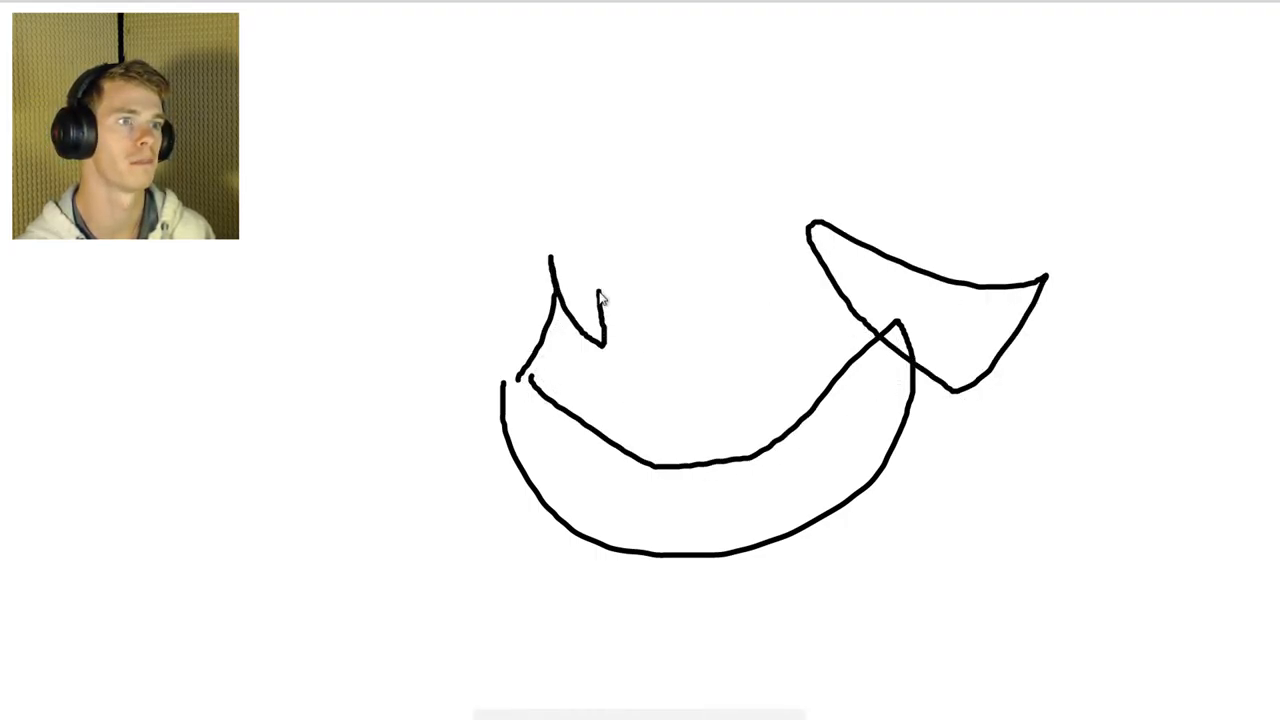
pyautogui.moveTo(468, 270)
pyautogui.mouseDown()
pyautogui.moveTo(425, 410)
pyautogui.moveTo(450, 240)
pyautogui.moveTo(540, 120)
pyautogui.moveTo(517, 133)
pyautogui.mouseUp()
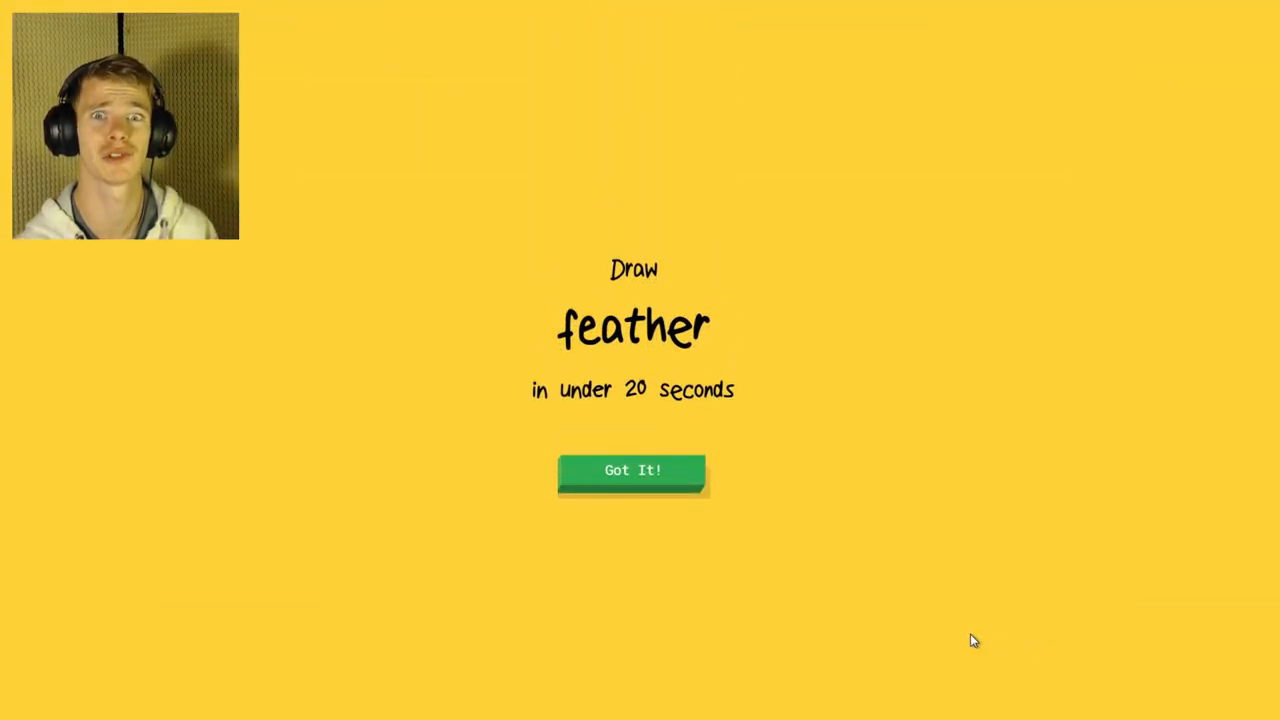
# Draw the feather's central shaft with vane scribbles and zigzags along it
pyautogui.click(645, 470)
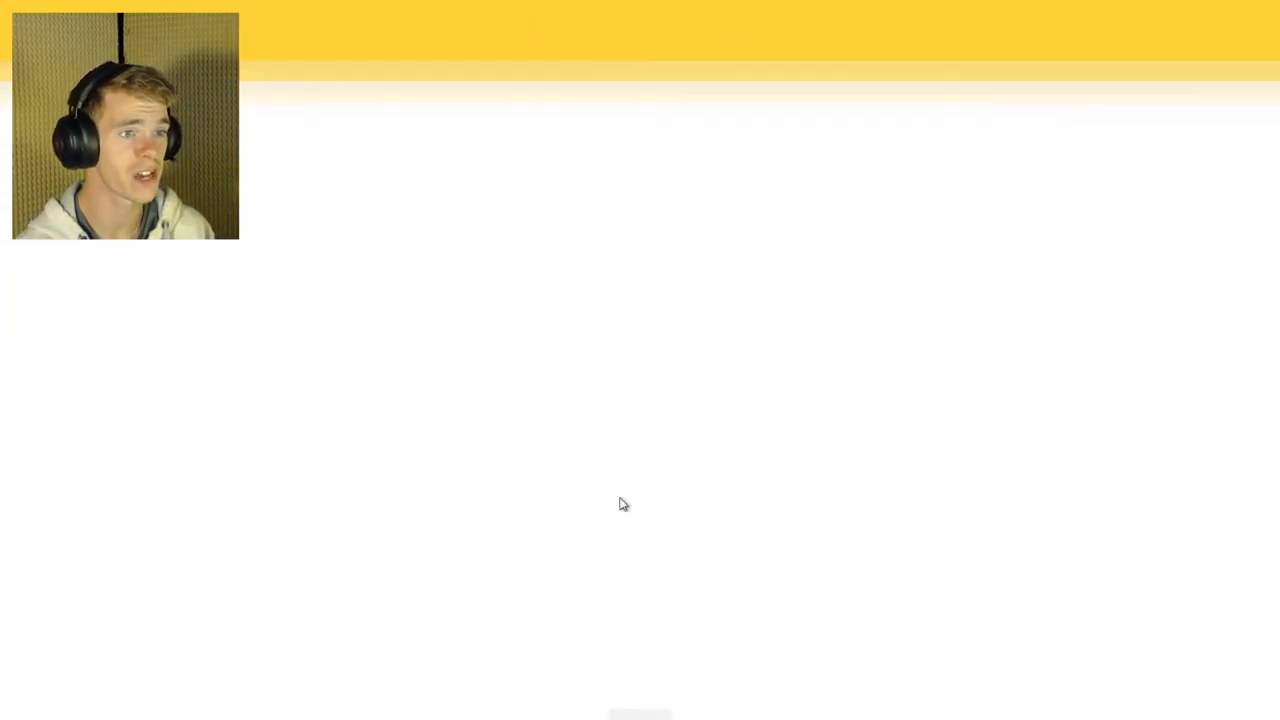
pyautogui.moveTo(838, 366); pyautogui.dragTo(612, 585)
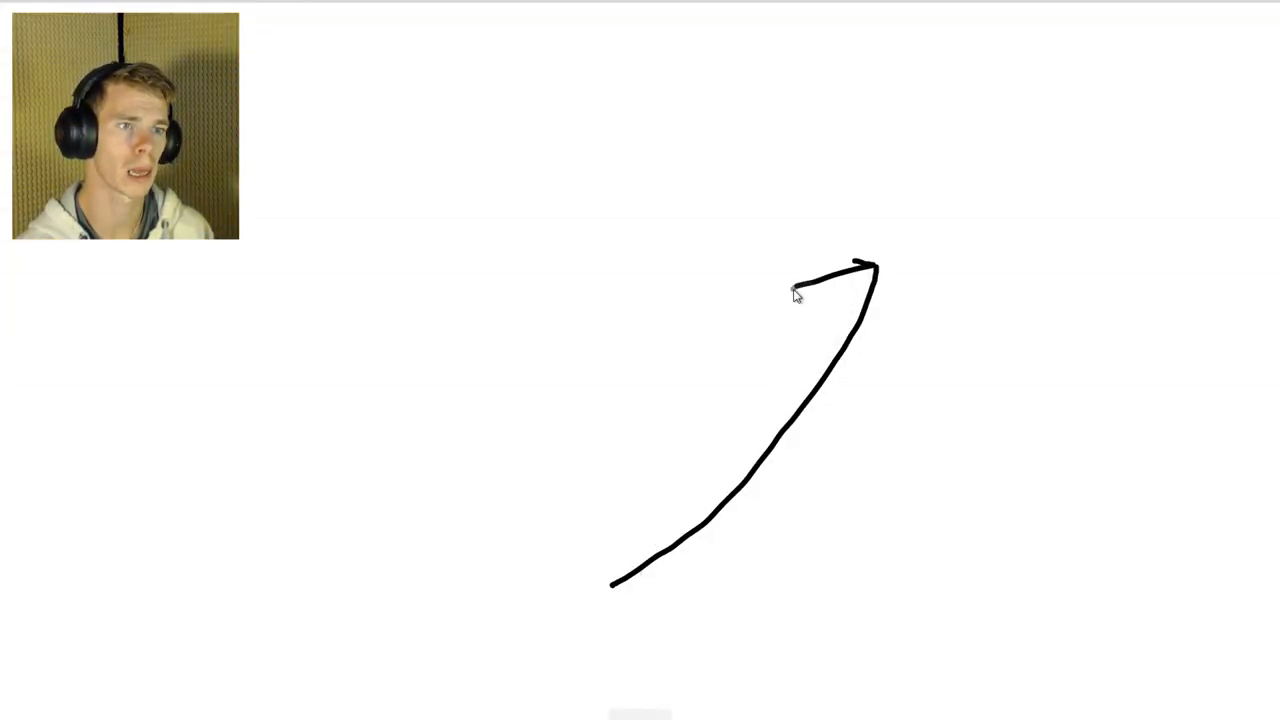
pyautogui.moveTo(797, 293)
pyautogui.mouseDown()
pyautogui.moveTo(890, 354)
pyautogui.moveTo(734, 537)
pyautogui.moveTo(686, 543)
pyautogui.moveTo(832, 382)
pyautogui.mouseUp()
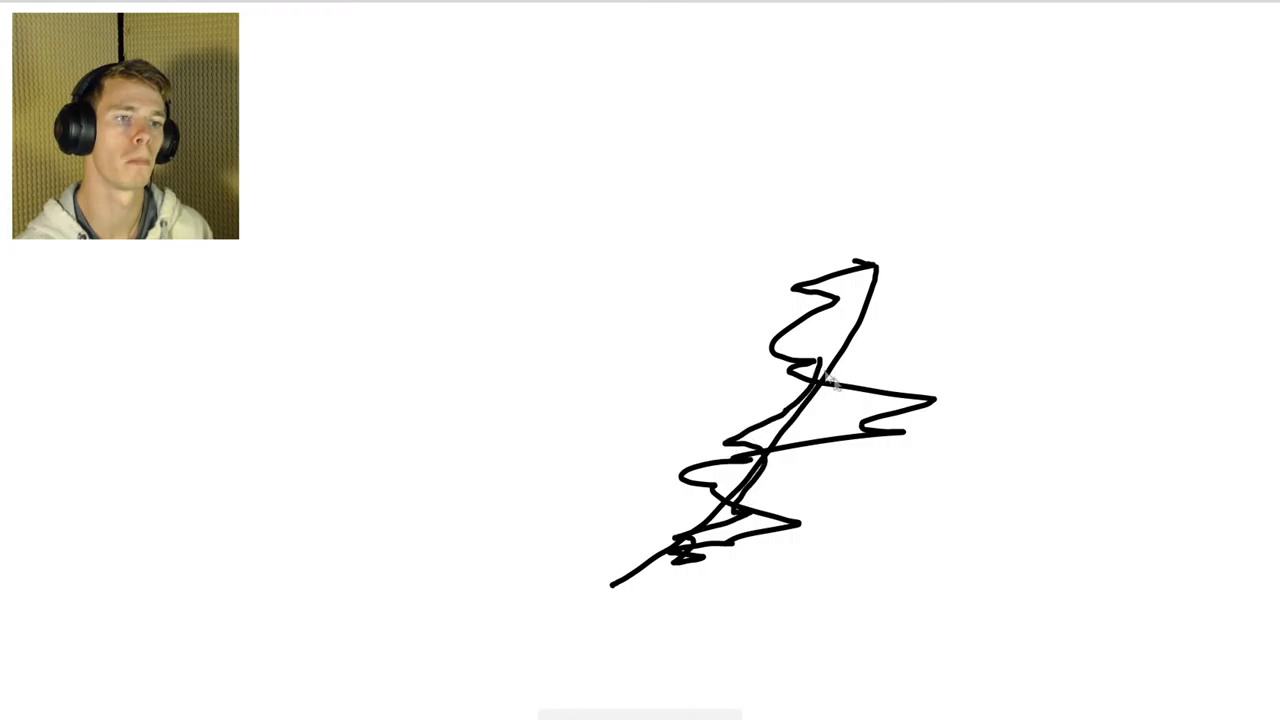
pyautogui.moveTo(880, 296)
pyautogui.mouseDown()
pyautogui.moveTo(812, 330)
pyautogui.moveTo(788, 490)
pyautogui.mouseUp()
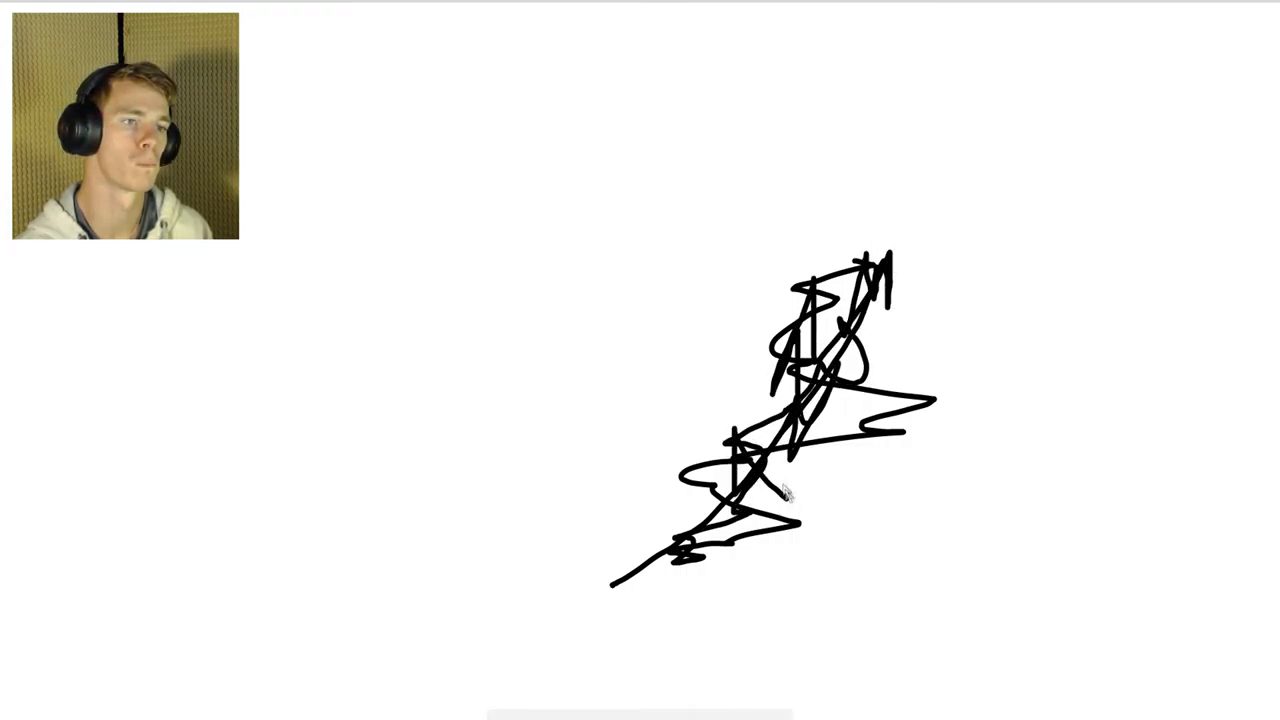
pyautogui.moveTo(655, 533); pyautogui.dragTo(745, 498)
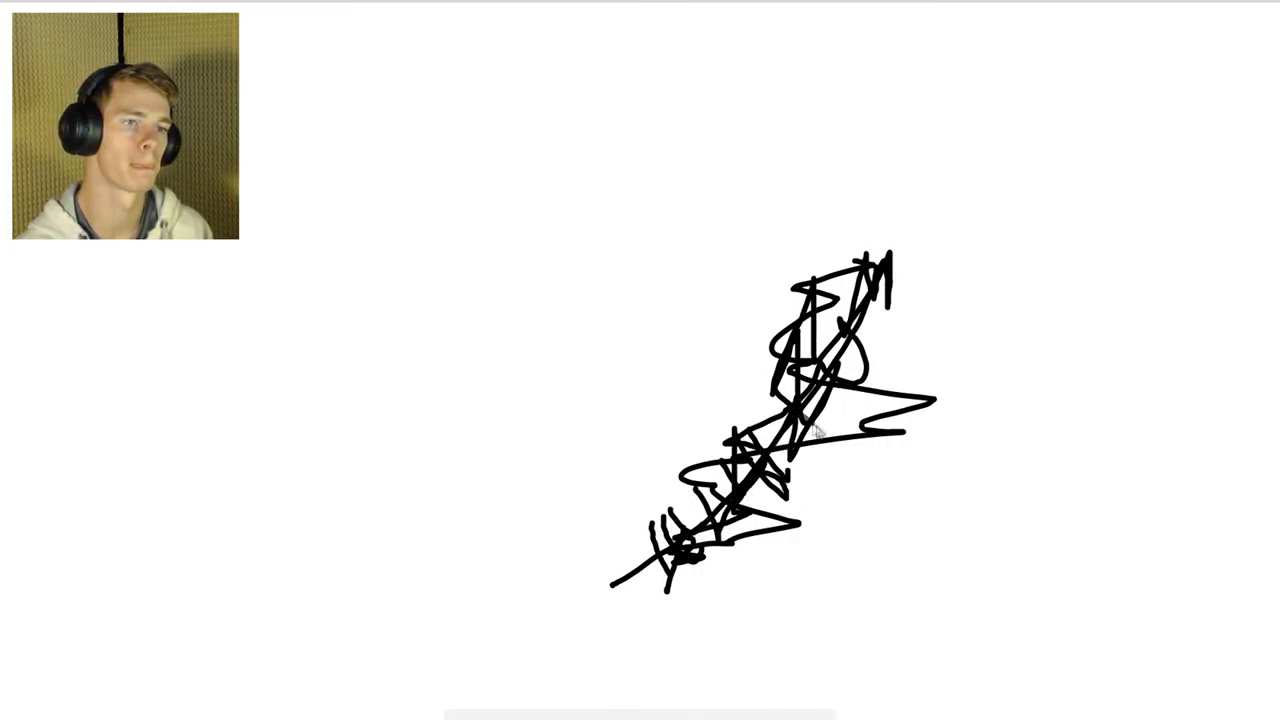
# Outline both feather edges, then start the ear with its outer curve
pyautogui.moveTo(878, 268); pyautogui.dragTo(695, 637)
pyautogui.moveTo(908, 265)
pyautogui.mouseDown()
pyautogui.moveTo(605, 620)
pyautogui.moveTo(590, 705)
pyautogui.moveTo(622, 670)
pyautogui.mouseUp()
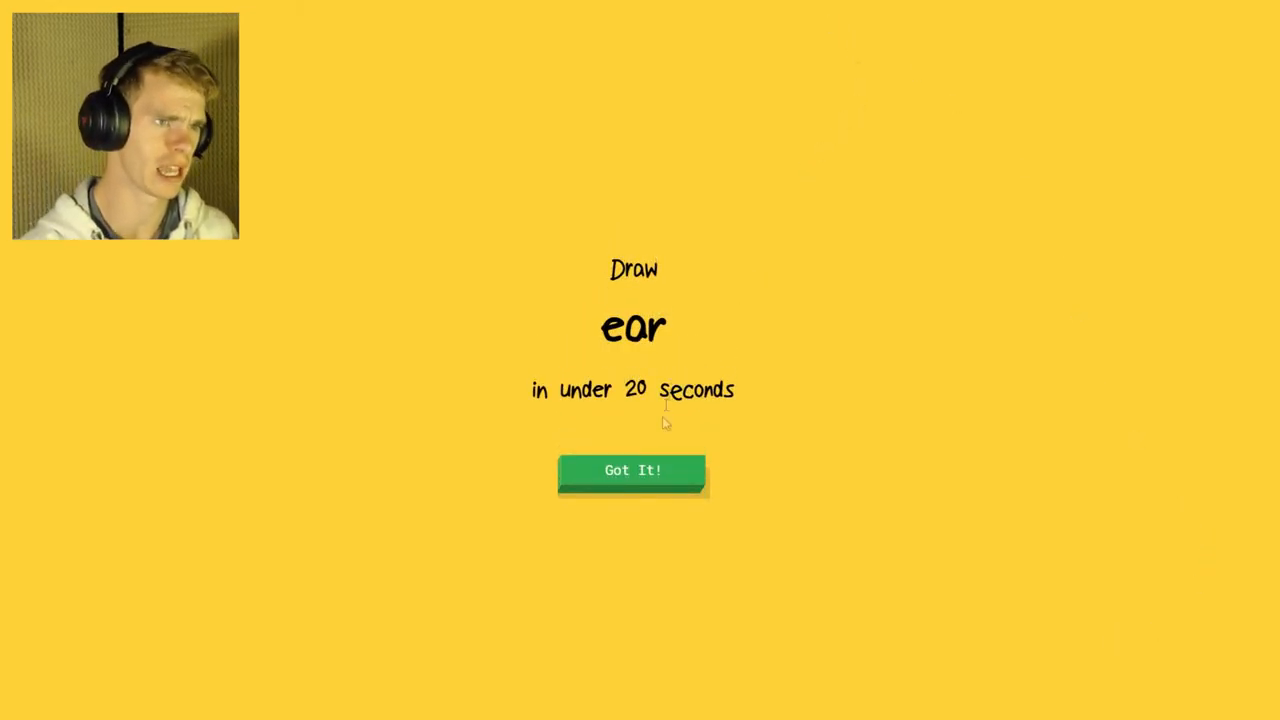
pyautogui.click(665, 472)
pyautogui.moveTo(643, 377)
pyautogui.mouseDown()
pyautogui.moveTo(795, 385)
pyautogui.moveTo(665, 520)
pyautogui.moveTo(641, 440)
pyautogui.mouseUp()
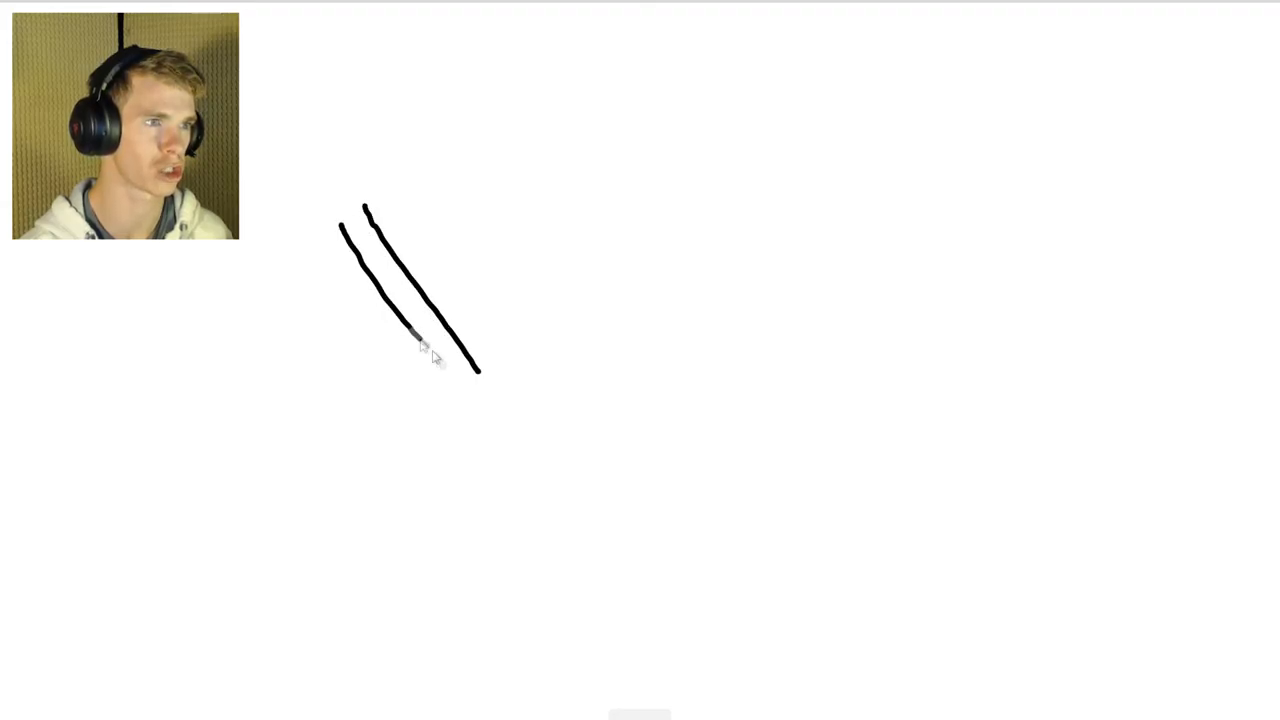
# Finish the diagonal strokes, dismiss the scorpion card and draw its curved tail and zigzag claws
pyautogui.moveTo(342, 225)
pyautogui.mouseDown()
pyautogui.moveTo(460, 380)
pyautogui.moveTo(700, 523)
pyautogui.moveTo(503, 543)
pyautogui.moveTo(437, 445)
pyautogui.moveTo(460, 378)
pyautogui.moveTo(366, 206)
pyautogui.moveTo(438, 322)
pyautogui.moveTo(520, 408)
pyautogui.mouseUp()
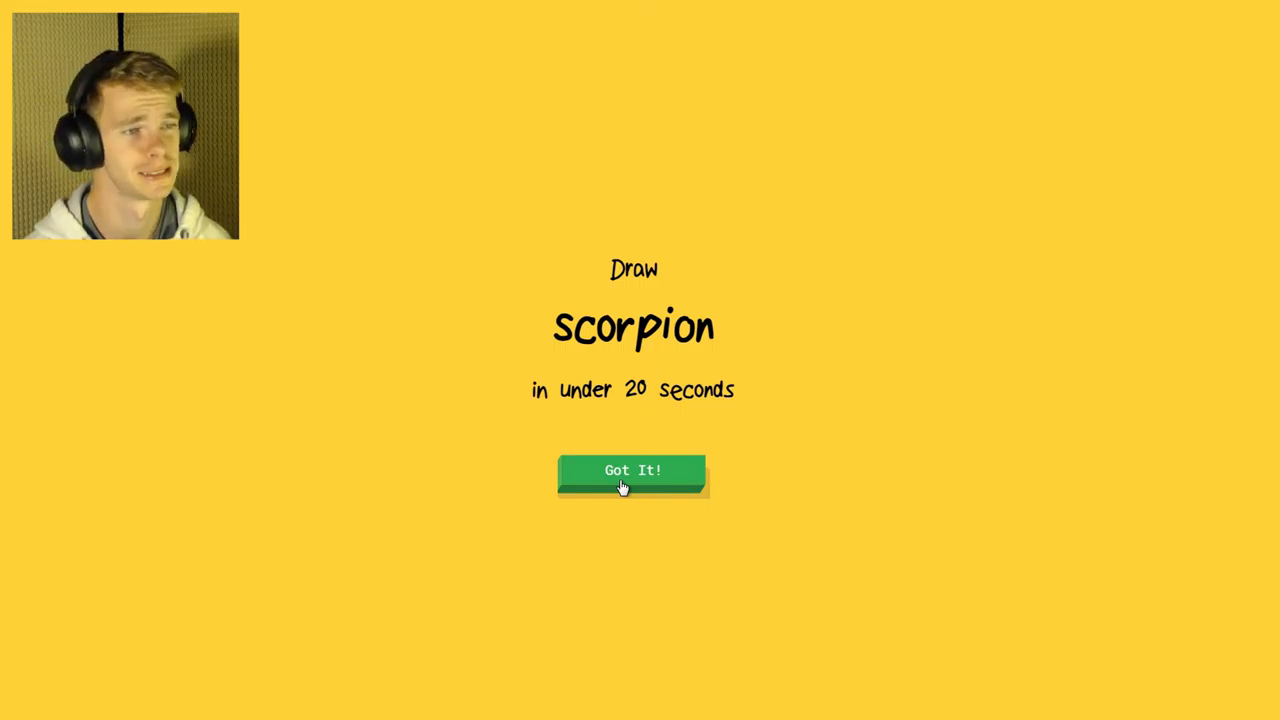
pyautogui.click(622, 486)
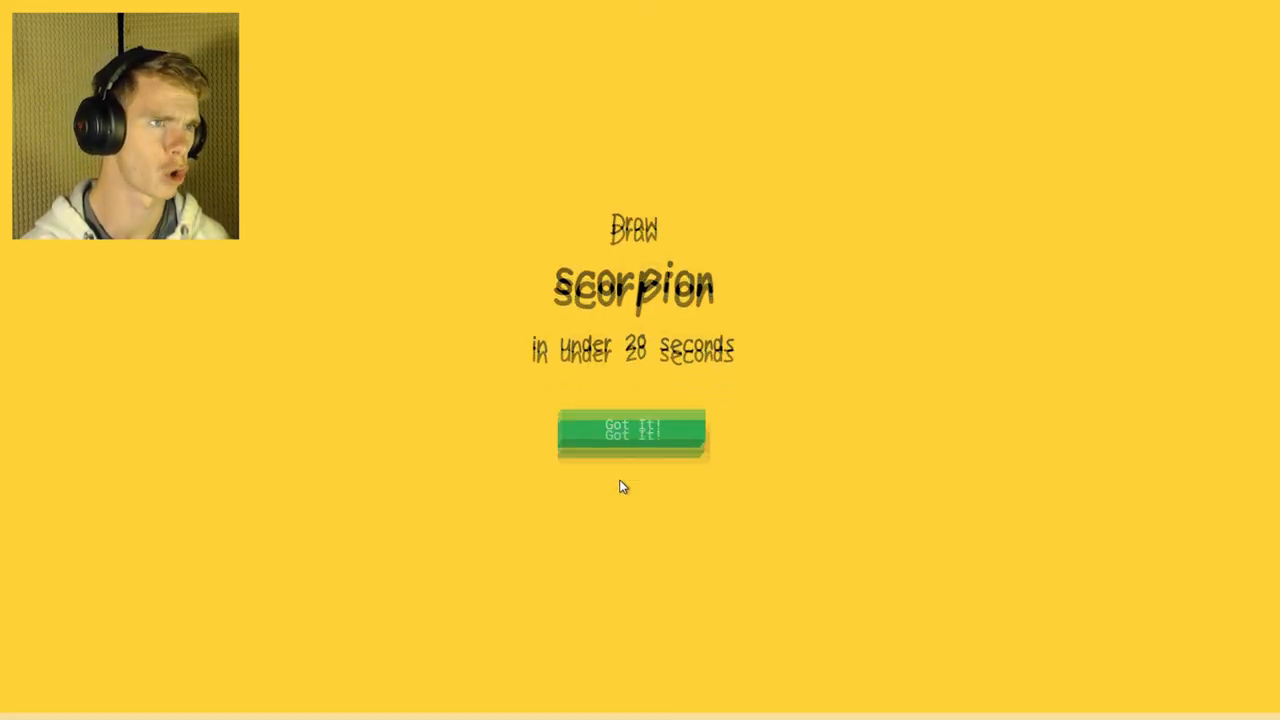
pyautogui.moveTo(850, 295)
pyautogui.mouseDown()
pyautogui.moveTo(854, 316)
pyautogui.moveTo(755, 465)
pyautogui.moveTo(878, 295)
pyautogui.mouseUp()
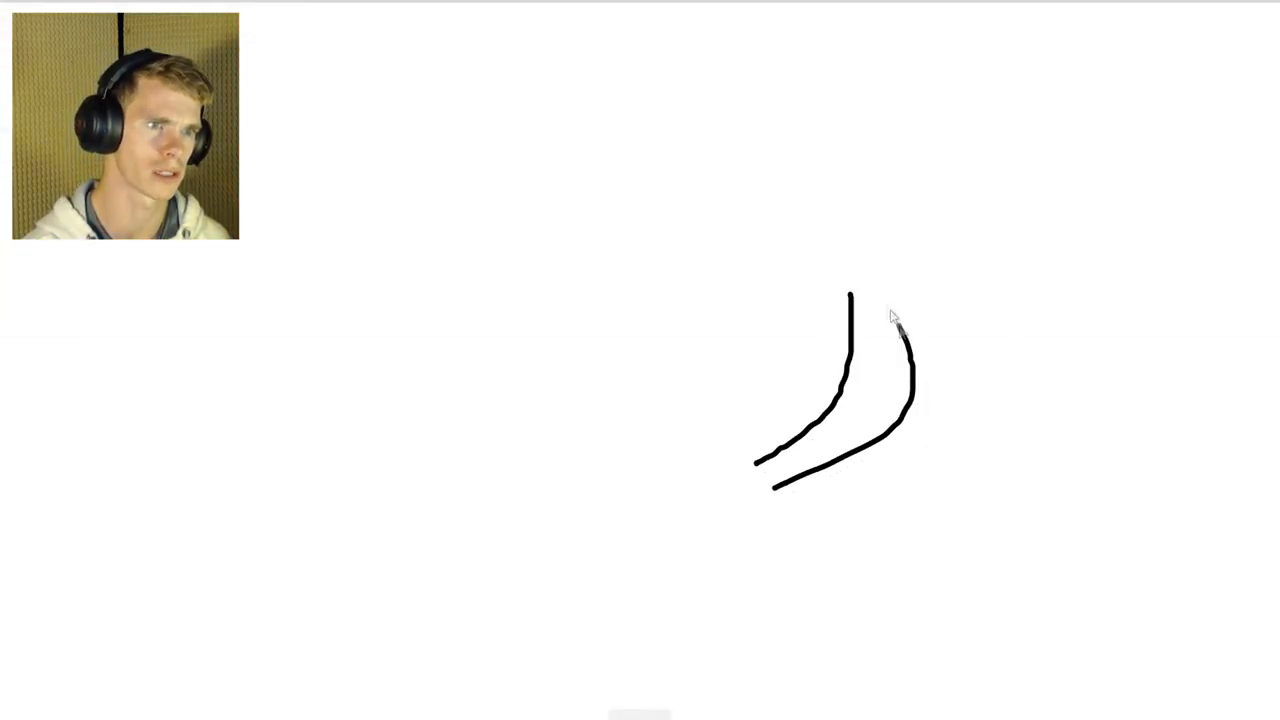
pyautogui.moveTo(740, 470)
pyautogui.mouseDown()
pyautogui.moveTo(660, 425)
pyautogui.moveTo(608, 470)
pyautogui.mouseUp()
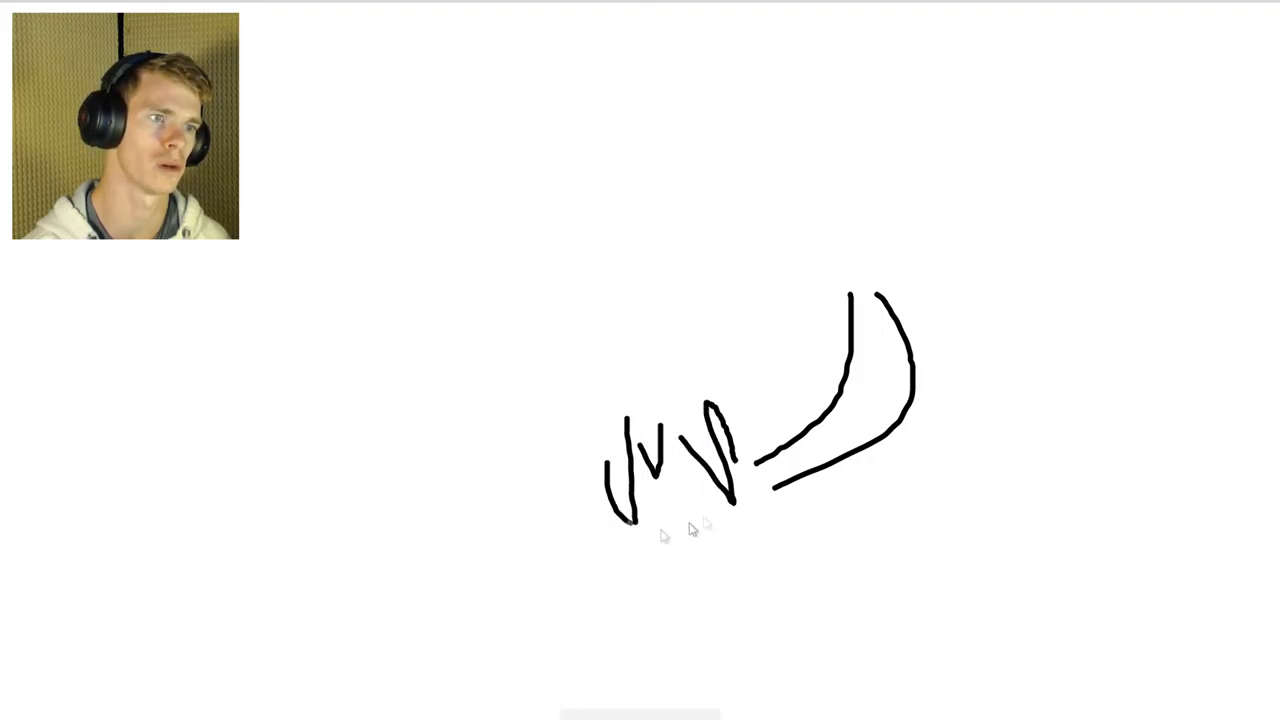
pyautogui.moveTo(765, 490); pyautogui.dragTo(800, 585)
pyautogui.moveTo(685, 510); pyautogui.dragTo(720, 610)
# Add legs, a lower-left loop and cross-hatched body scribbles to the scorpion
pyautogui.moveTo(620, 555); pyautogui.dragTo(658, 645)
pyautogui.moveTo(675, 550); pyautogui.dragTo(710, 610)
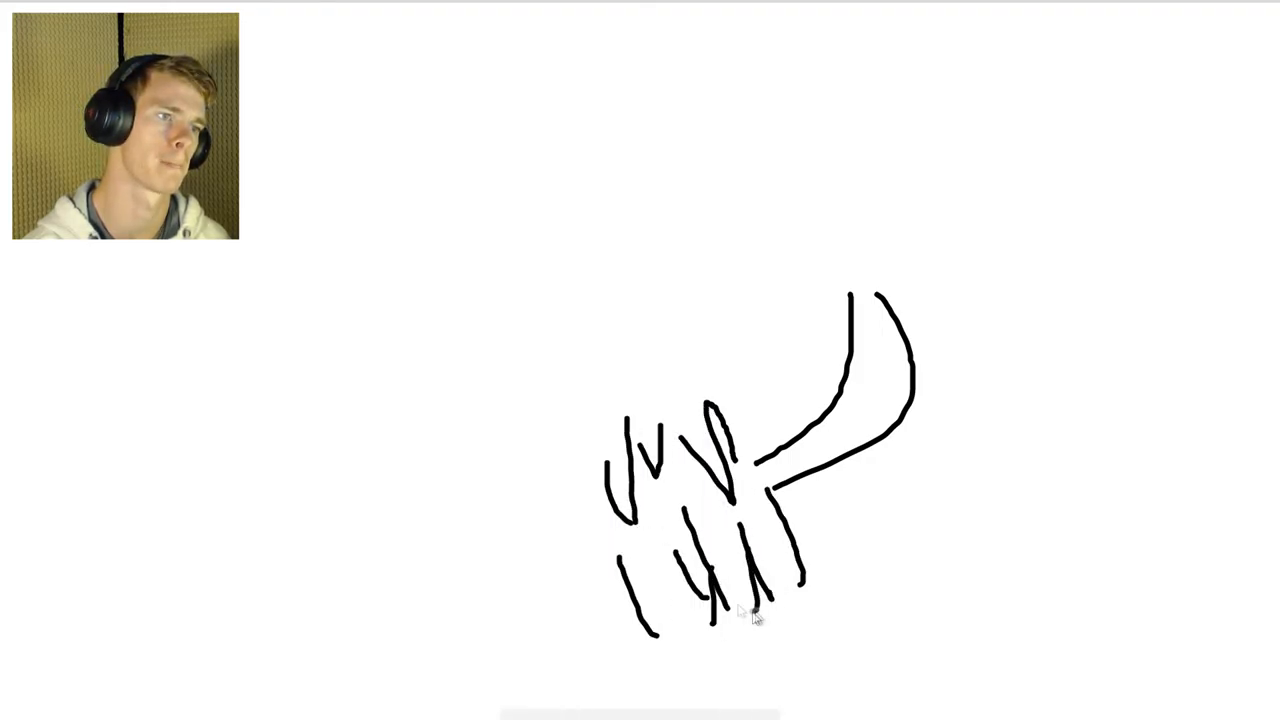
pyautogui.moveTo(760, 520); pyautogui.dragTo(745, 620)
pyautogui.moveTo(605, 530)
pyautogui.mouseDown()
pyautogui.moveTo(650, 550)
pyautogui.moveTo(760, 500)
pyautogui.moveTo(700, 530)
pyautogui.mouseUp()
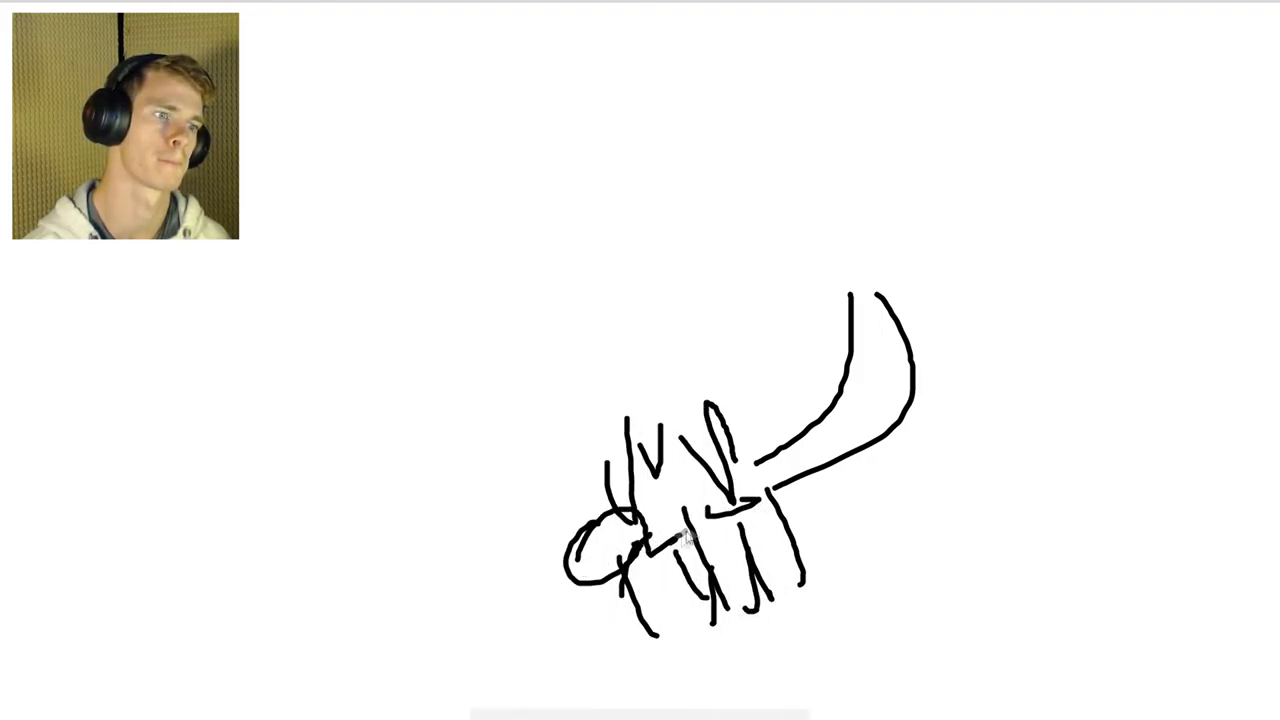
pyautogui.moveTo(640, 580)
pyautogui.mouseDown()
pyautogui.moveTo(740, 520)
pyautogui.moveTo(810, 535)
pyautogui.mouseUp()
pyautogui.moveTo(680, 510)
pyautogui.mouseDown()
pyautogui.moveTo(640, 495)
pyautogui.moveTo(620, 540)
pyautogui.mouseUp()
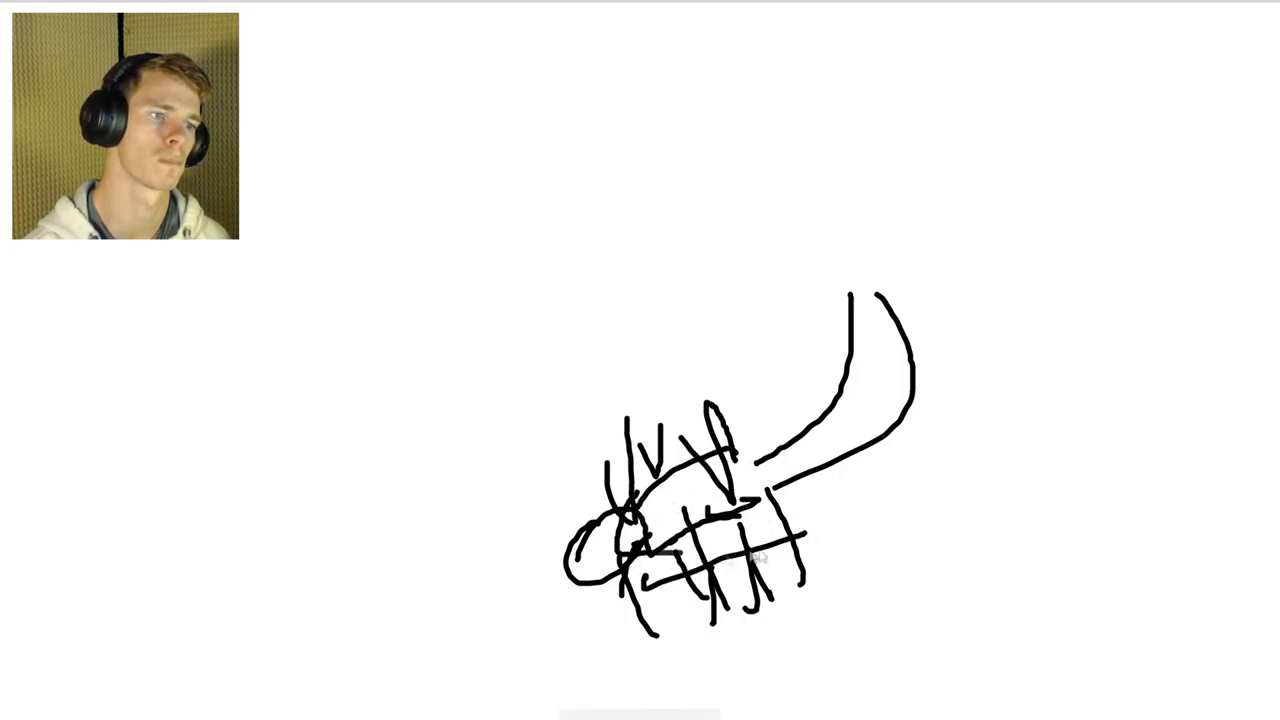
pyautogui.moveTo(700, 555)
pyautogui.mouseDown()
pyautogui.moveTo(710, 480)
pyautogui.moveTo(765, 500)
pyautogui.moveTo(660, 535)
pyautogui.moveTo(700, 480)
pyautogui.mouseUp()
# Rework the tail hook and add more lower-left legs until the scorpion is recognised
pyautogui.moveTo(700, 500); pyautogui.dragTo(790, 460)
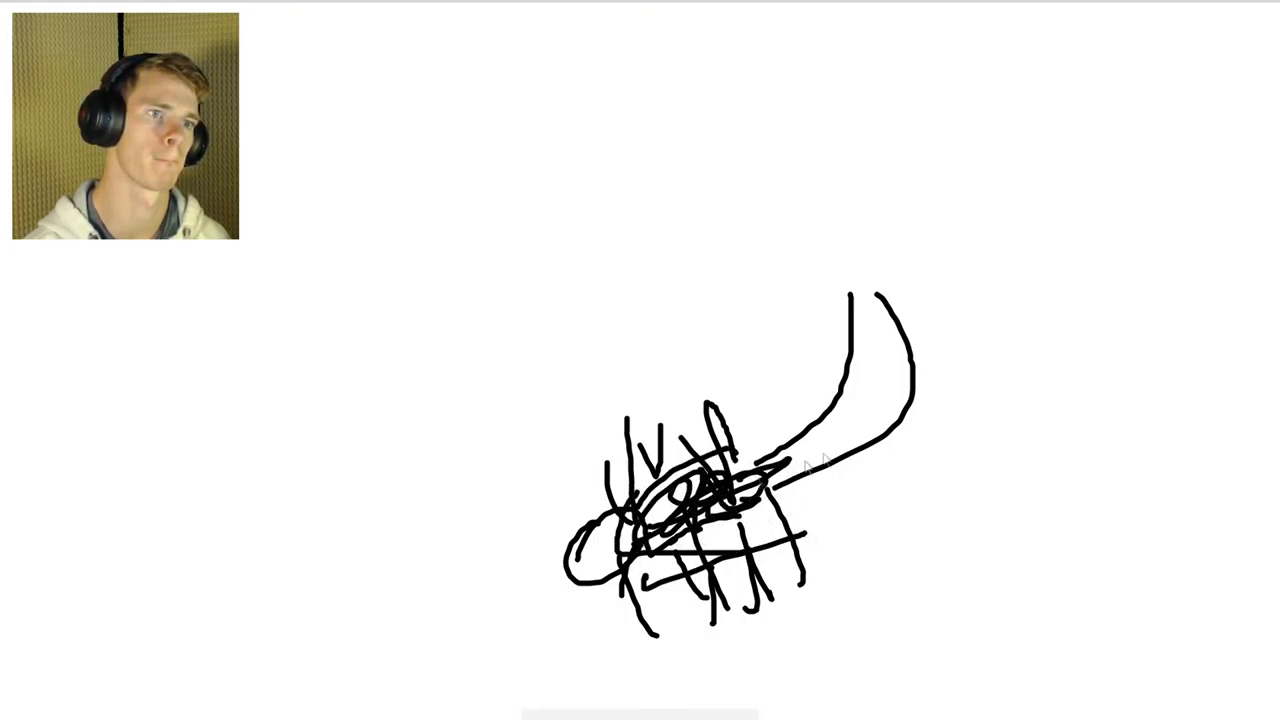
pyautogui.moveTo(852, 295)
pyautogui.mouseDown()
pyautogui.moveTo(765, 392)
pyautogui.moveTo(905, 300)
pyautogui.moveTo(760, 360)
pyautogui.mouseUp()
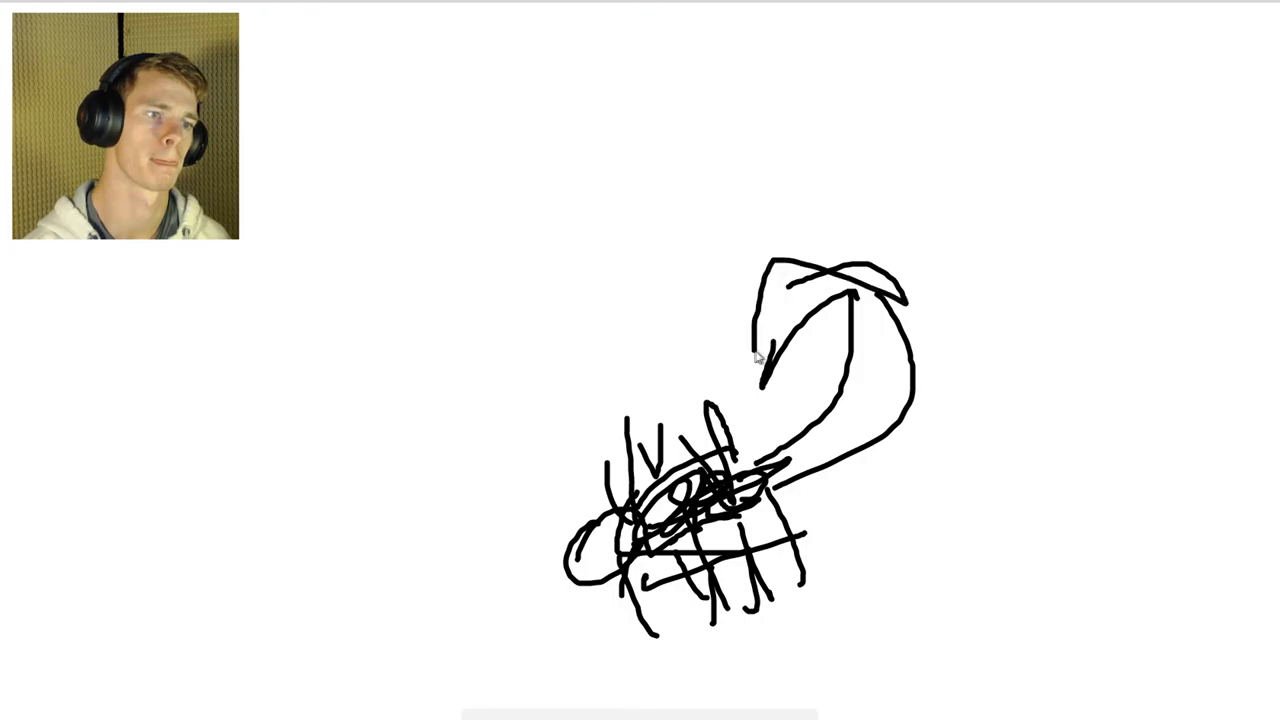
pyautogui.moveTo(780, 295)
pyautogui.mouseDown()
pyautogui.moveTo(865, 240)
pyautogui.moveTo(900, 410)
pyautogui.mouseUp()
pyautogui.moveTo(770, 330); pyautogui.dragTo(755, 420)
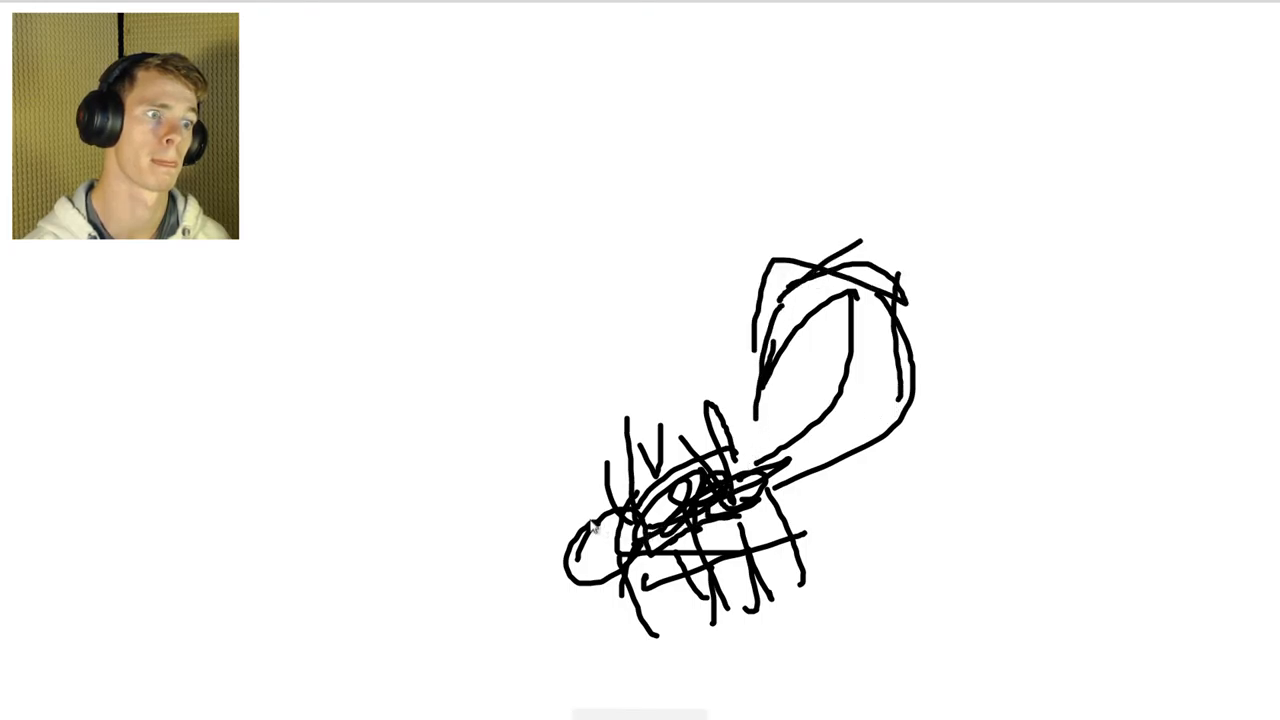
pyautogui.moveTo(600, 520); pyautogui.dragTo(530, 605)
pyautogui.moveTo(615, 550); pyautogui.dragTo(575, 660)
pyautogui.moveTo(565, 520); pyautogui.dragTo(570, 545)
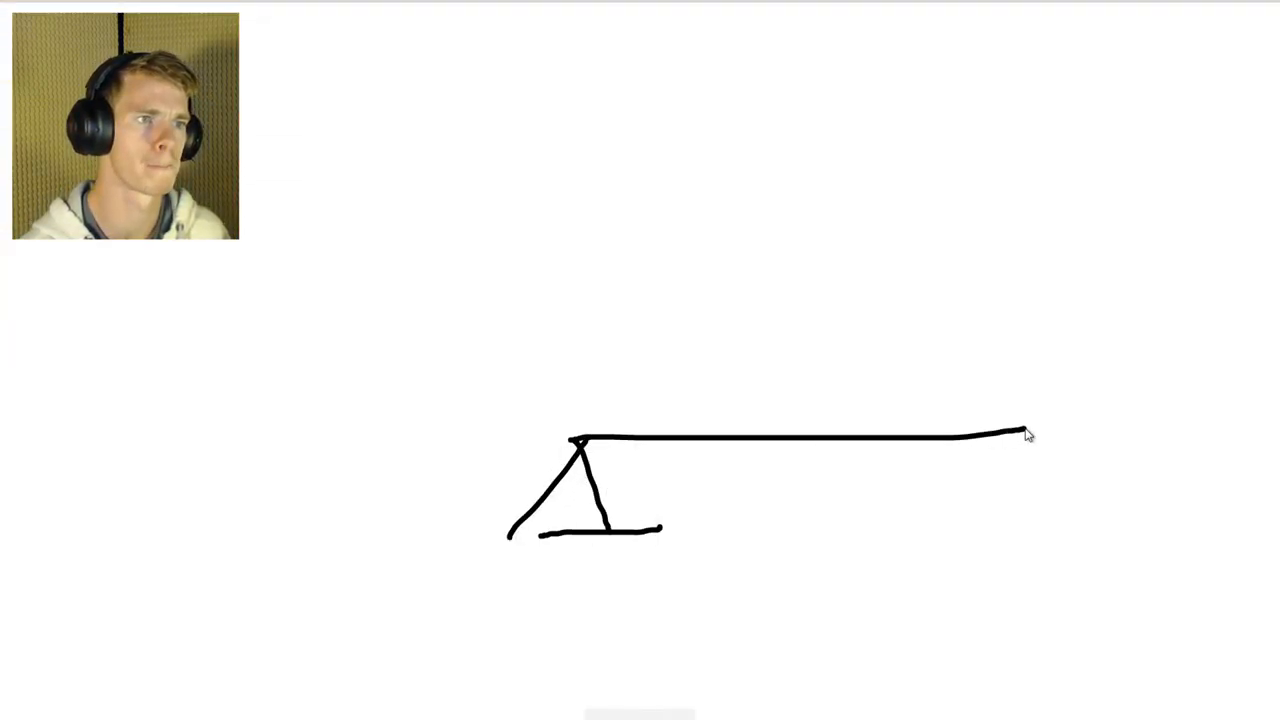
# Extend the see saw plank leftward over the pivot to finish the round
pyautogui.moveTo(578, 448); pyautogui.dragTo(364, 450)
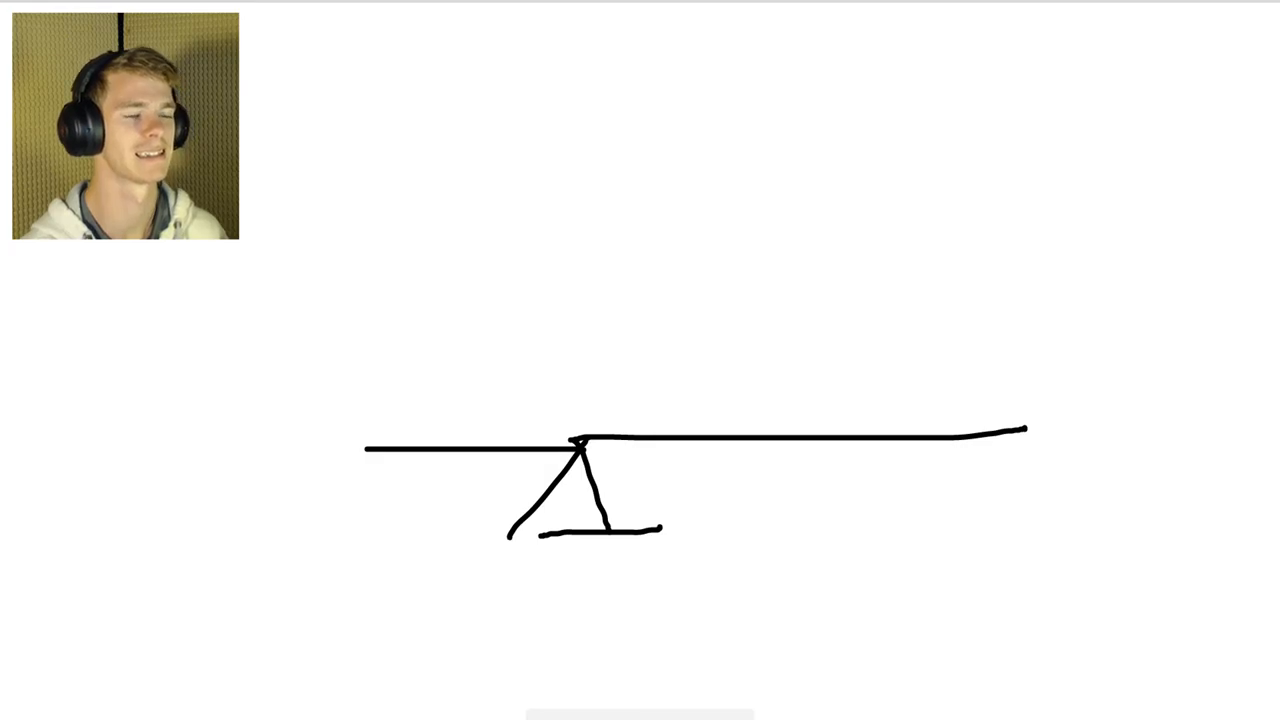
pyautogui.moveTo(308, 450); pyautogui.dragTo(498, 448)
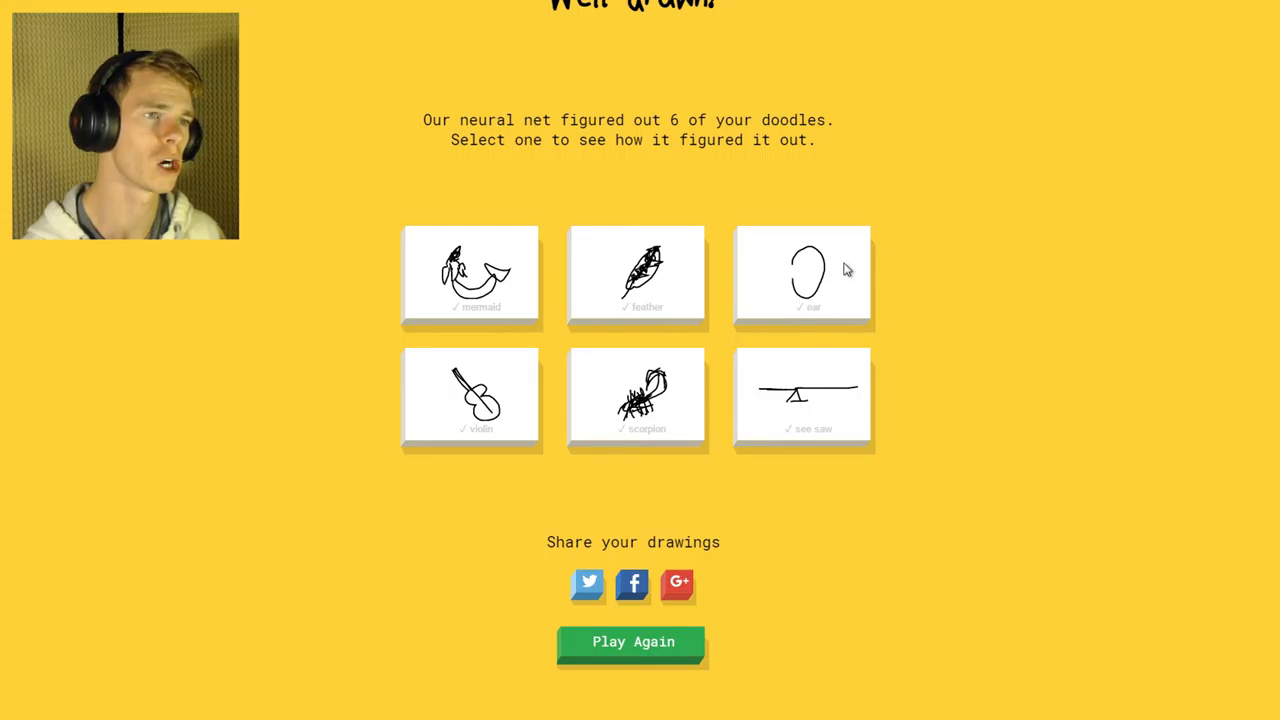
# Review the mermaid's closest matches, return to results and start a new round
pyautogui.click(498, 292)
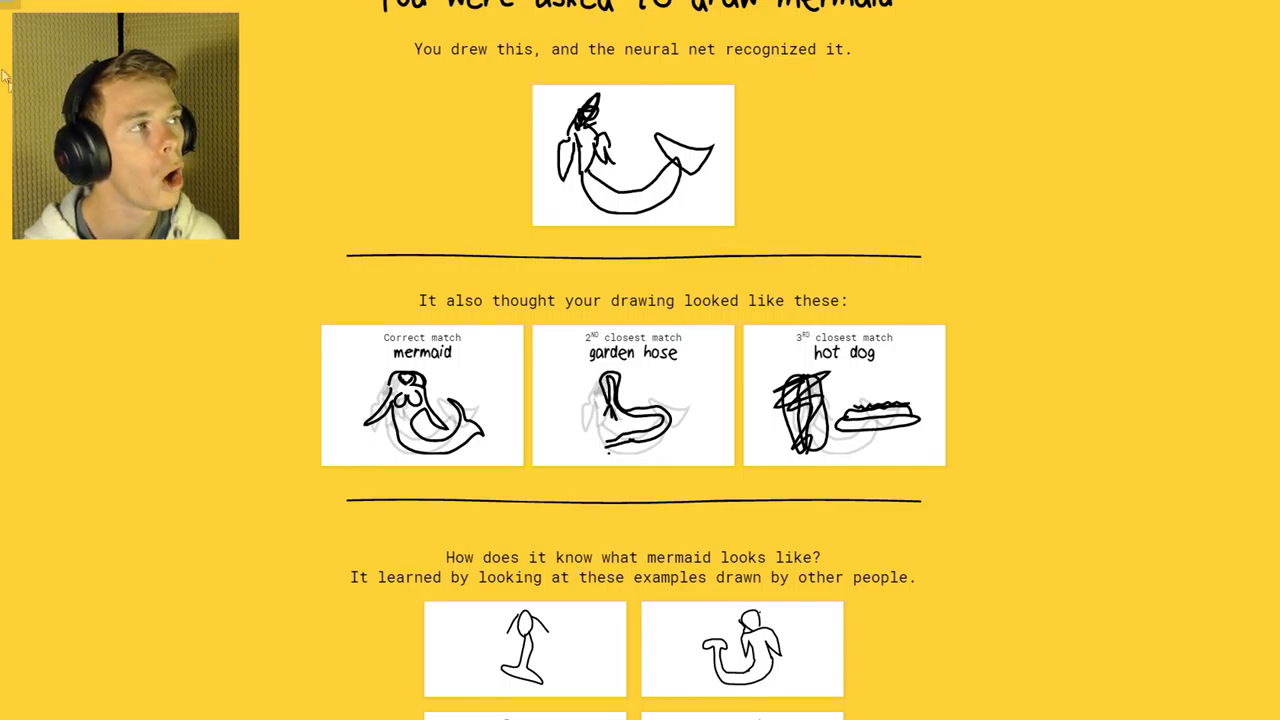
pyautogui.scroll(-5, 394, 417)
pyautogui.scroll(-3, 400, 430)
pyautogui.scroll(-5, 407, 444)
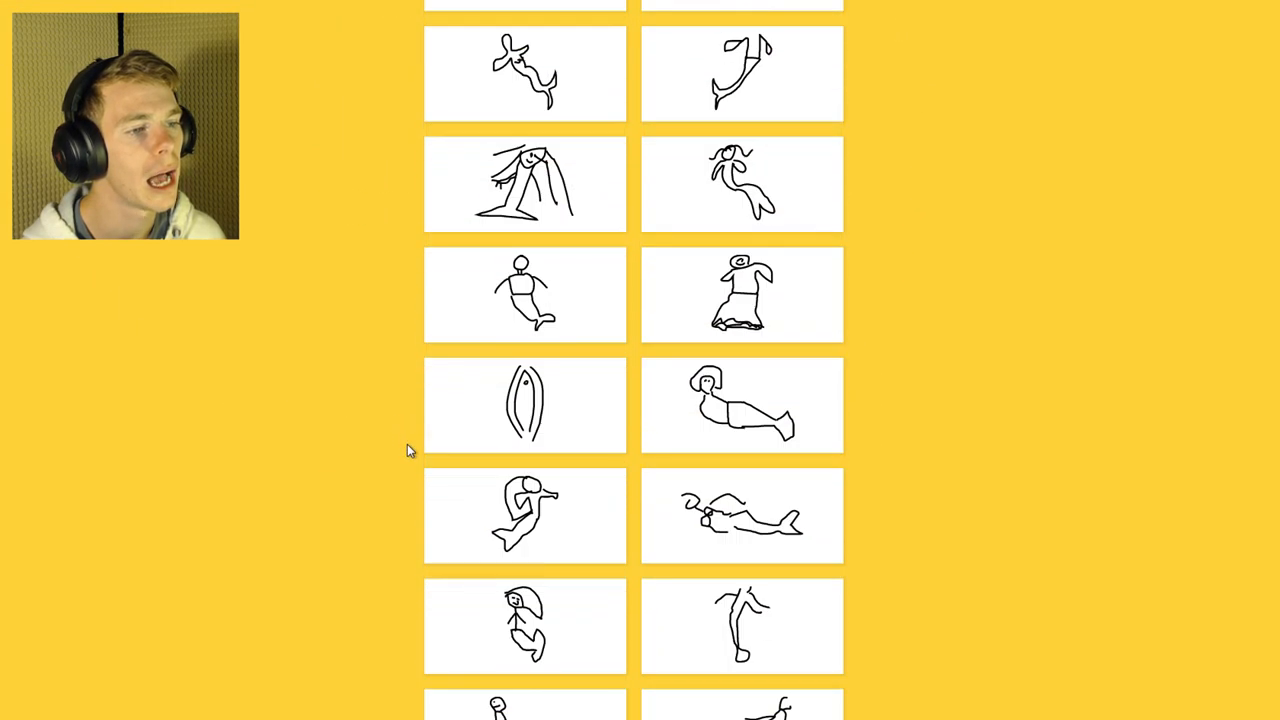
pyautogui.scroll(-5, 407, 444)
pyautogui.scroll(-2, 432, 455)
pyautogui.scroll(-3, 460, 465)
pyautogui.scroll(-3, 470, 480)
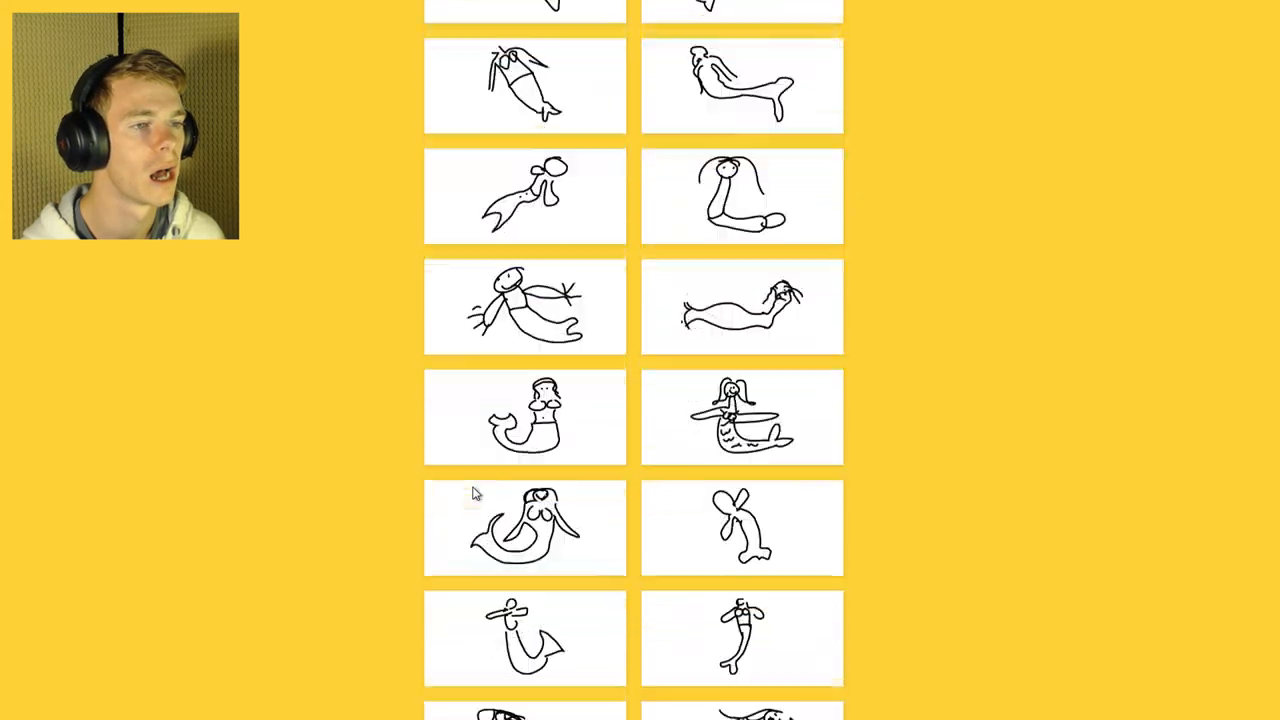
pyautogui.scroll(-2, 475, 492)
pyautogui.scroll(10, 475, 492)
pyautogui.scroll(10, 460, 400)
pyautogui.scroll(5, 400, 300)
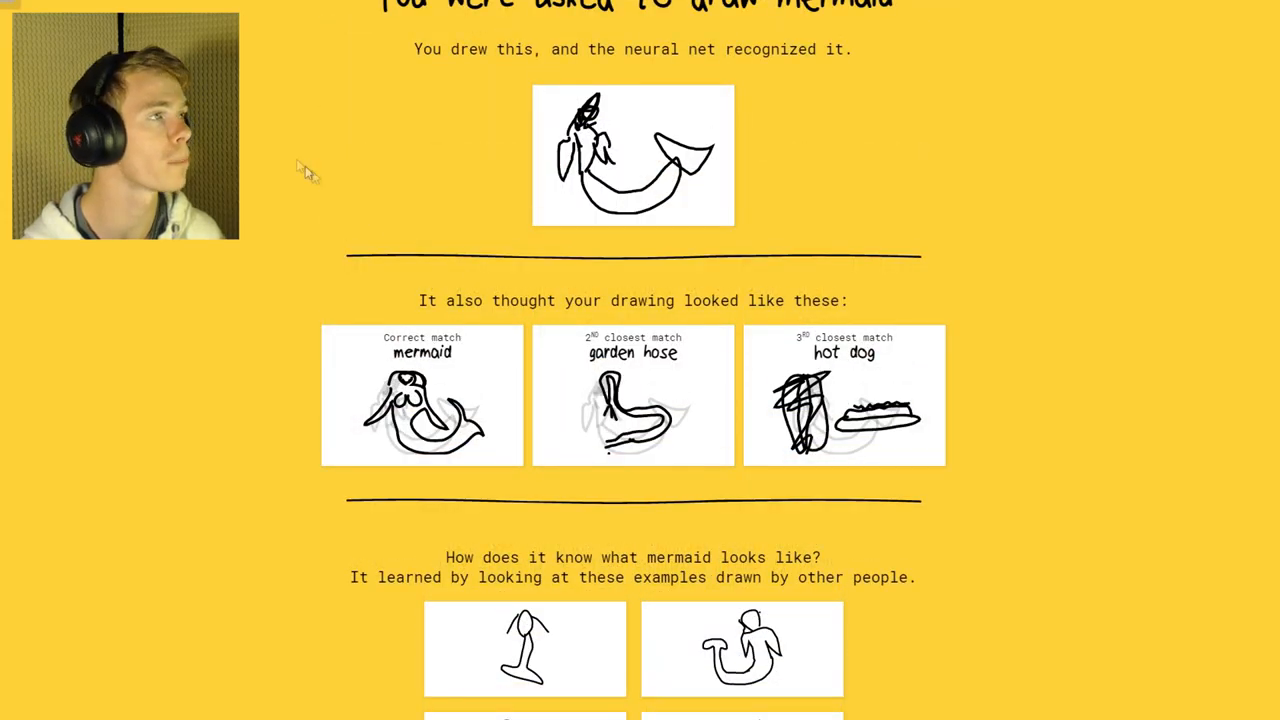
pyautogui.press('Escape')
pyautogui.click(662, 645)
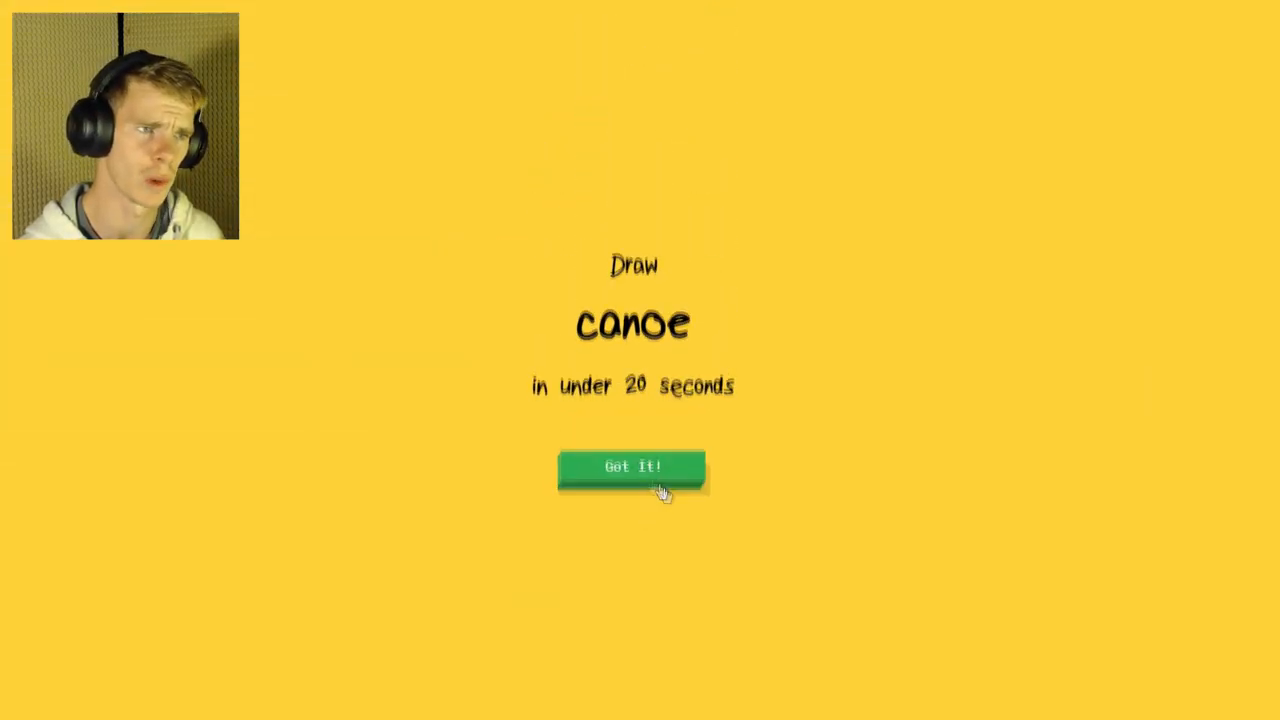
# Sketch the canoe hull, then the suitcase outline with a handle
pyautogui.click(648, 481)
pyautogui.moveTo(370, 428)
pyautogui.mouseDown()
pyautogui.moveTo(910, 470)
pyautogui.moveTo(860, 526)
pyautogui.moveTo(345, 422)
pyautogui.mouseUp()
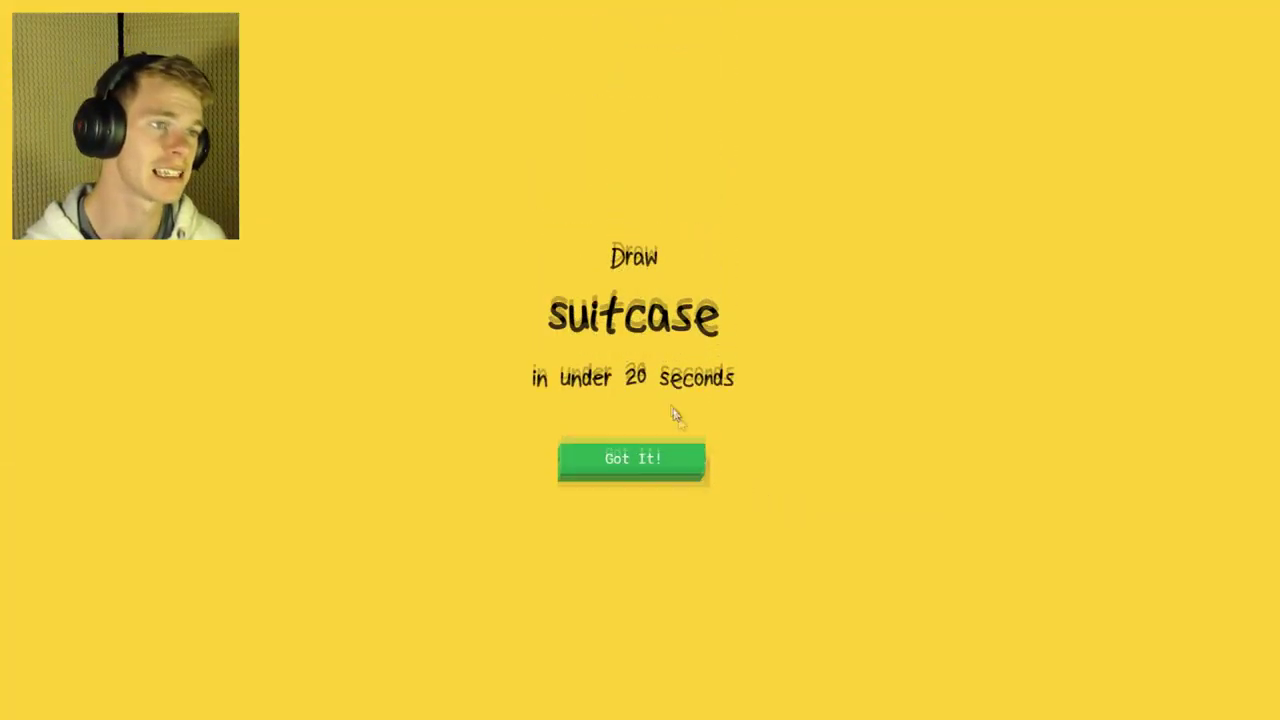
pyautogui.click(632, 460)
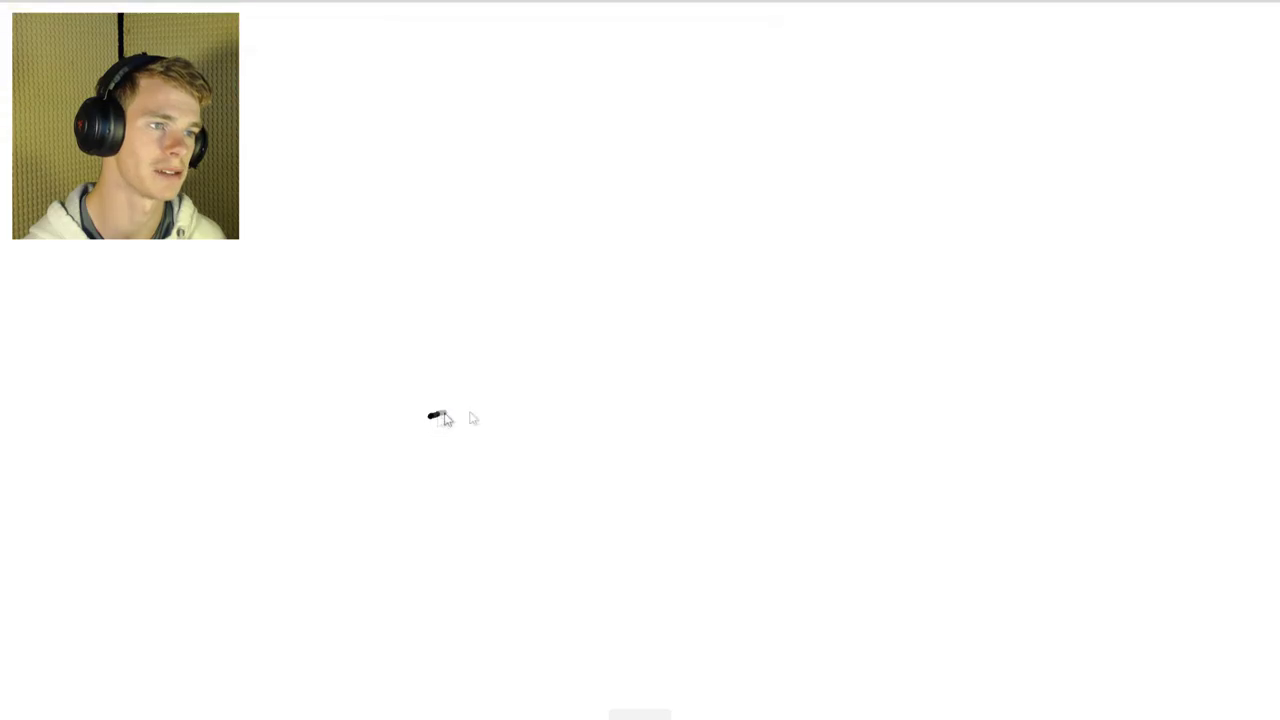
pyautogui.moveTo(430, 415); pyautogui.dragTo(690, 412)
pyautogui.moveTo(690, 412)
pyautogui.mouseDown()
pyautogui.moveTo(688, 620)
pyautogui.moveTo(420, 425)
pyautogui.mouseUp()
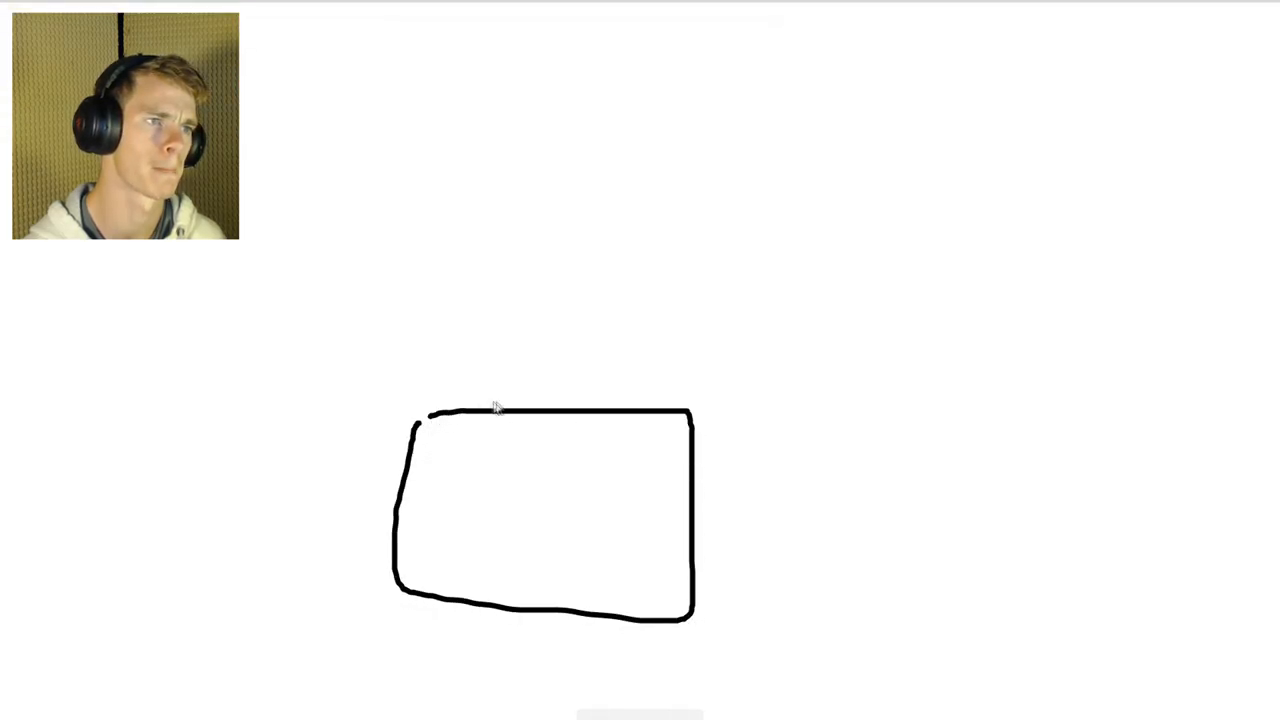
pyautogui.moveTo(500, 405); pyautogui.dragTo(608, 410)
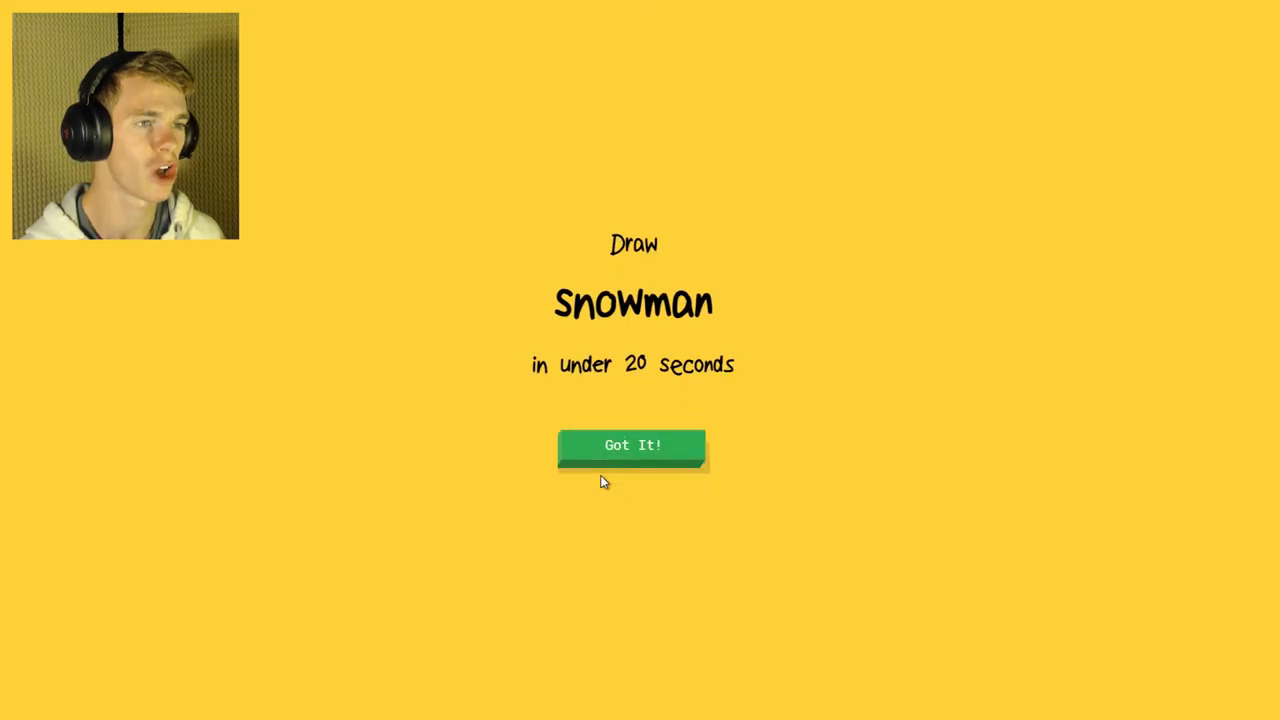
# Sketch the snowman's head and body circles, then the curved hockey stick
pyautogui.click(605, 480)
pyautogui.moveTo(700, 235); pyautogui.dragTo(705, 232)
pyautogui.moveTo(660, 358); pyautogui.dragTo(690, 370)
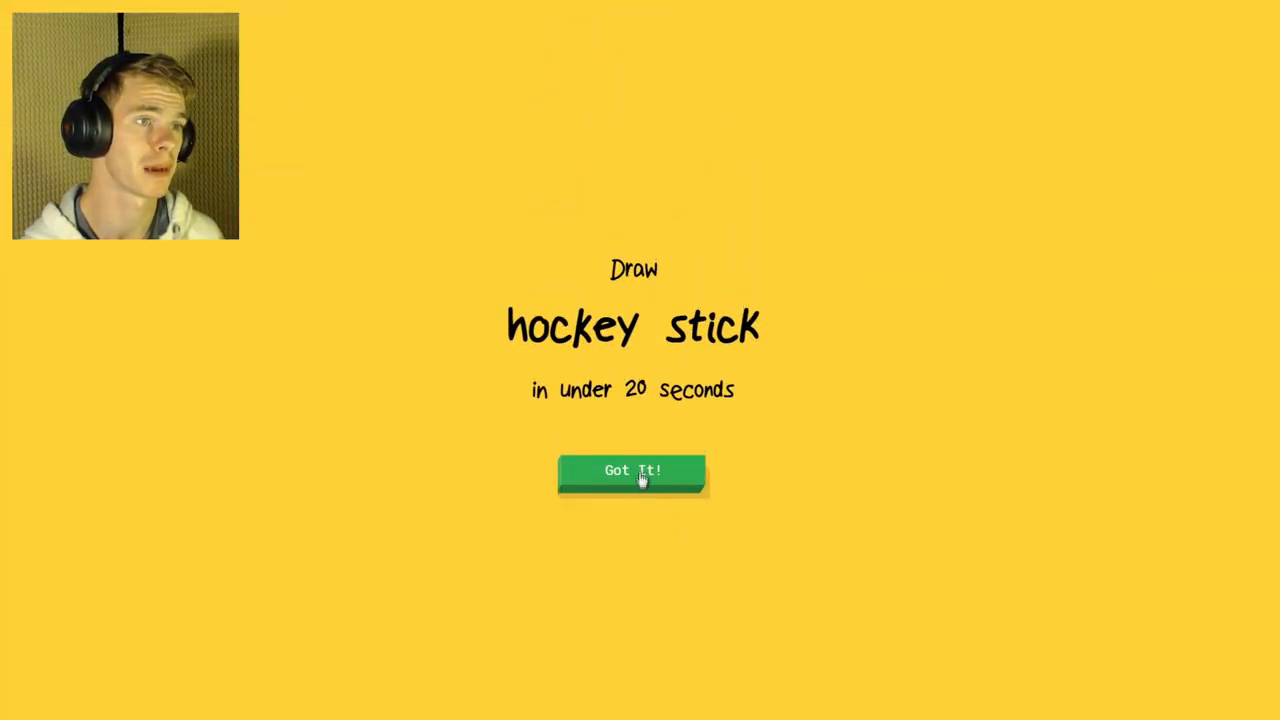
pyautogui.click(632, 470)
pyautogui.moveTo(922, 280)
pyautogui.mouseDown()
pyautogui.moveTo(632, 600)
pyautogui.moveTo(925, 278)
pyautogui.mouseUp()
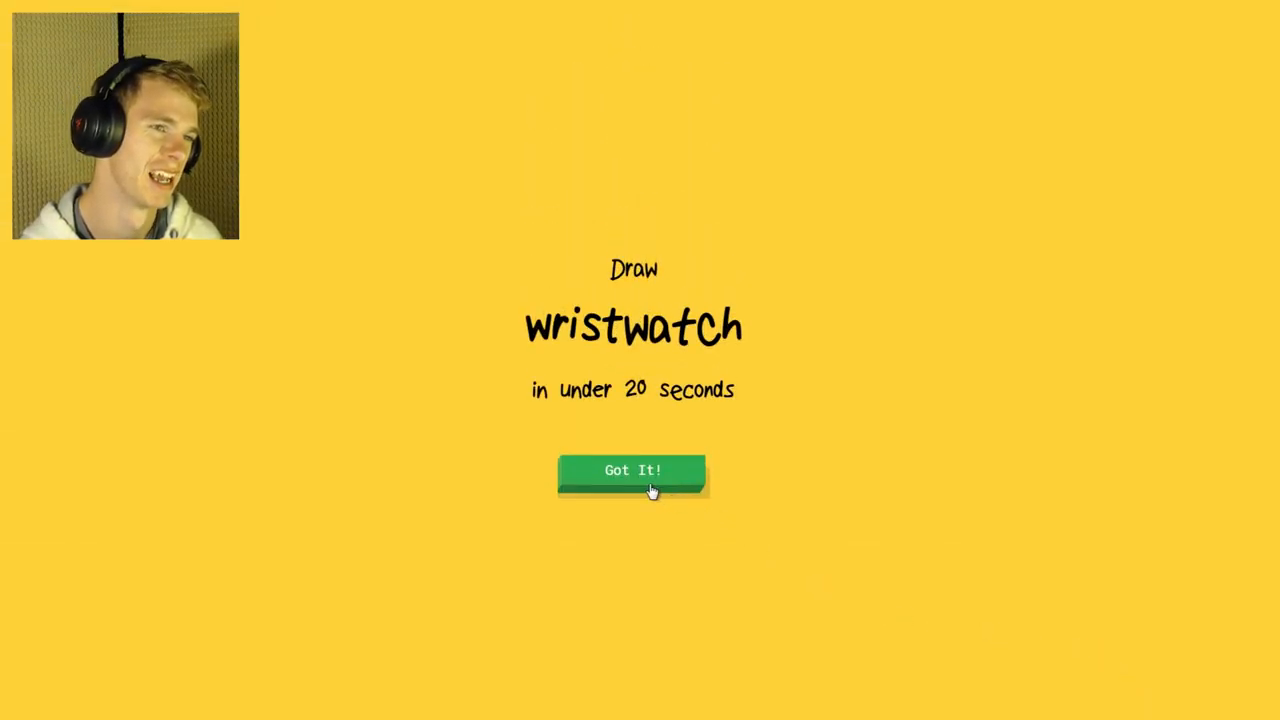
# Draw a round watch face with a top loop and an outer arc on the left
pyautogui.click(650, 488)
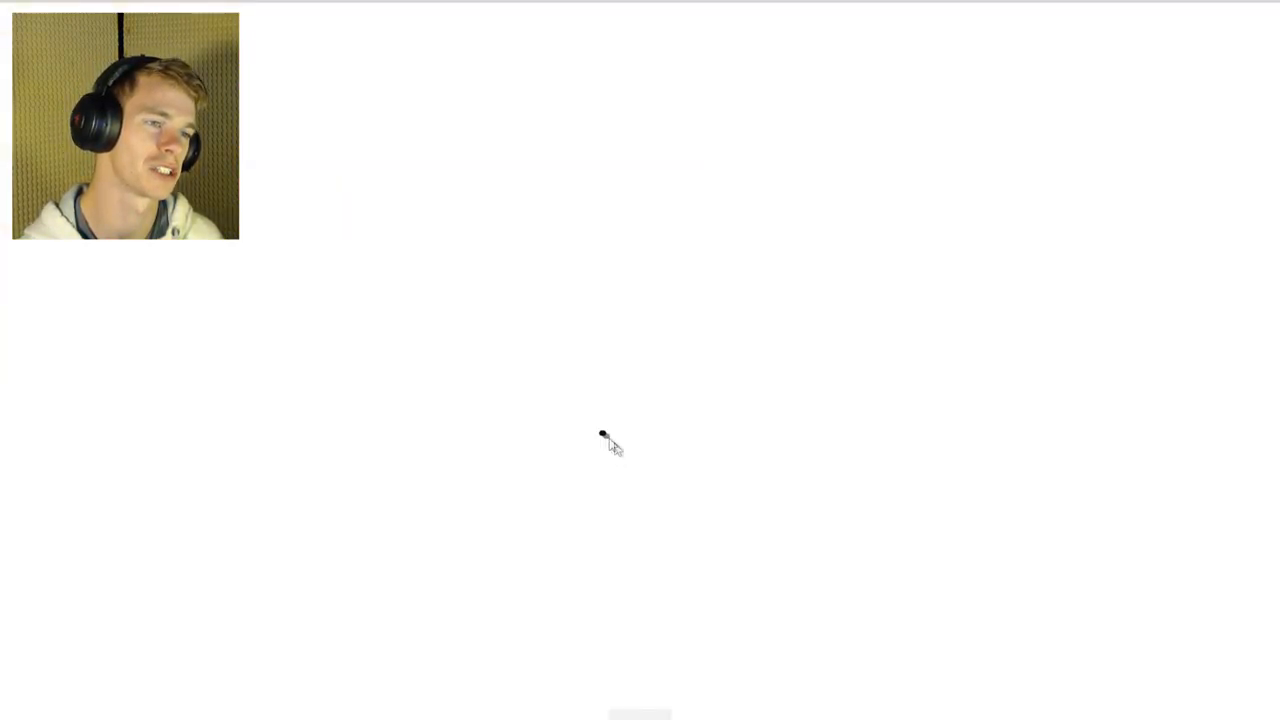
pyautogui.moveTo(602, 433); pyautogui.dragTo(658, 595)
pyautogui.moveTo(597, 437); pyautogui.dragTo(660, 628)
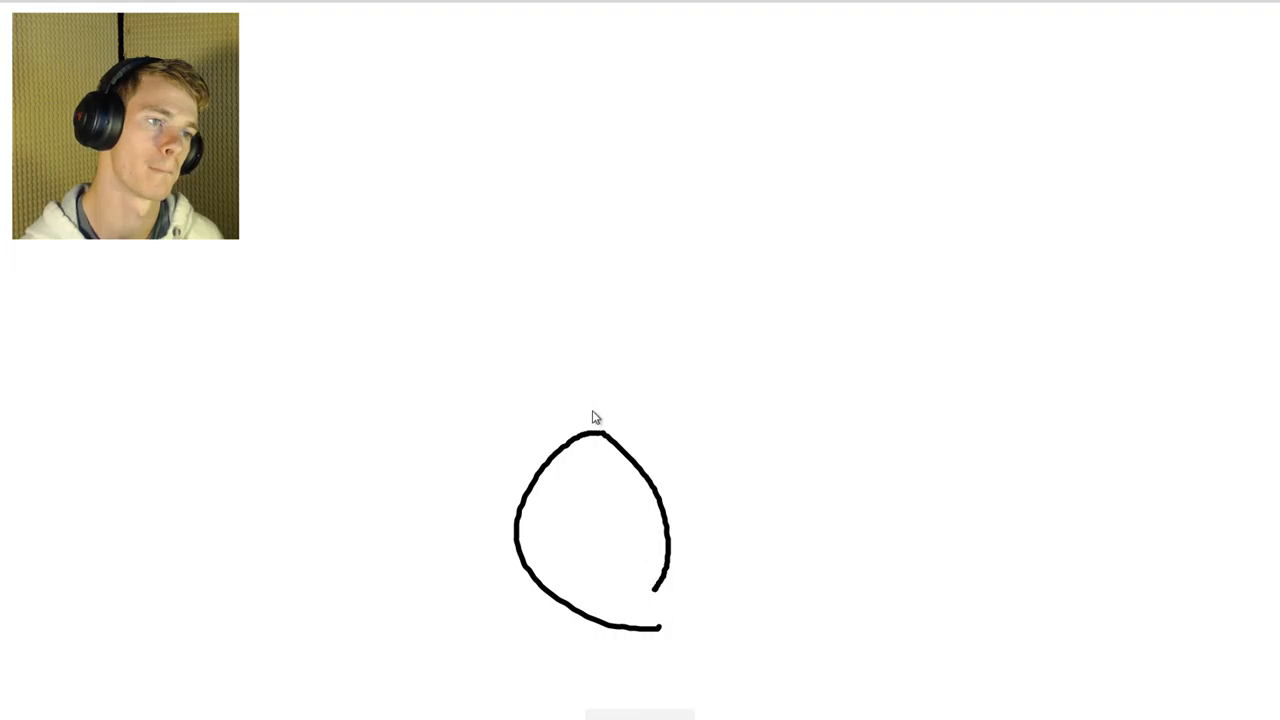
pyautogui.moveTo(595, 412); pyautogui.dragTo(708, 600)
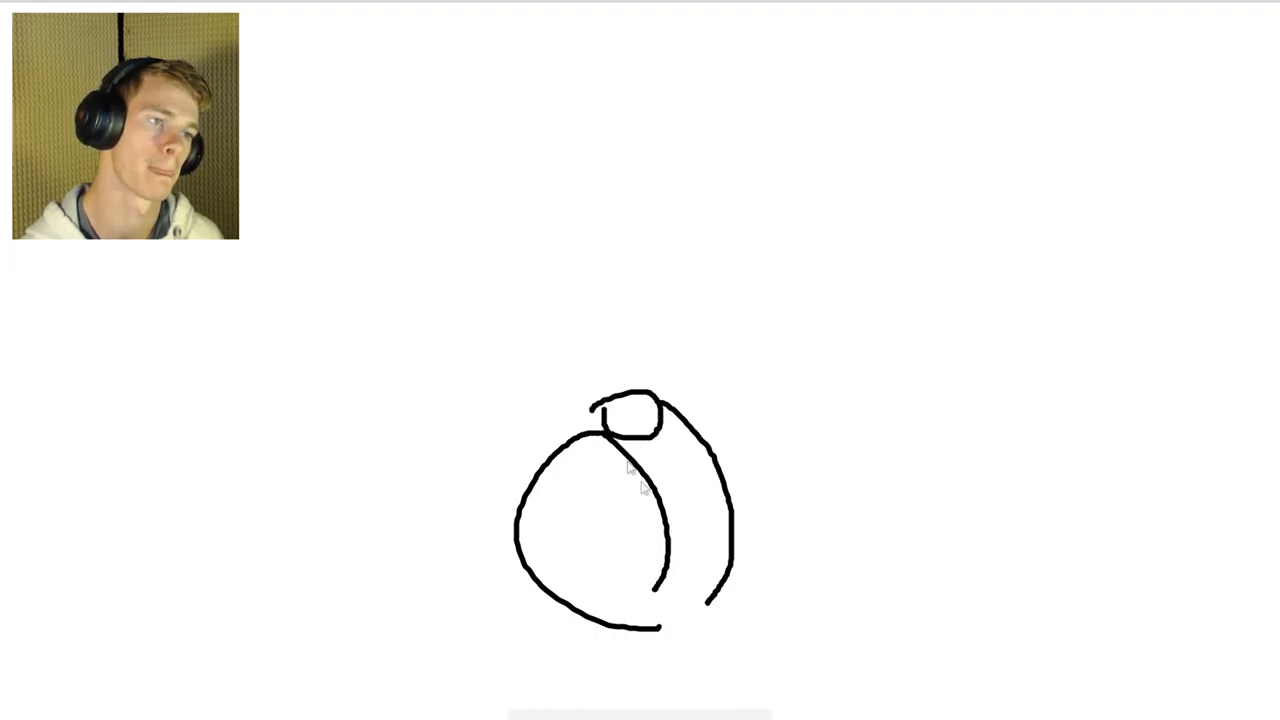
pyautogui.moveTo(598, 398)
pyautogui.mouseDown()
pyautogui.moveTo(485, 520)
pyautogui.moveTo(640, 640)
pyautogui.moveTo(700, 615)
pyautogui.moveTo(642, 612)
pyautogui.moveTo(600, 640)
pyautogui.mouseUp()
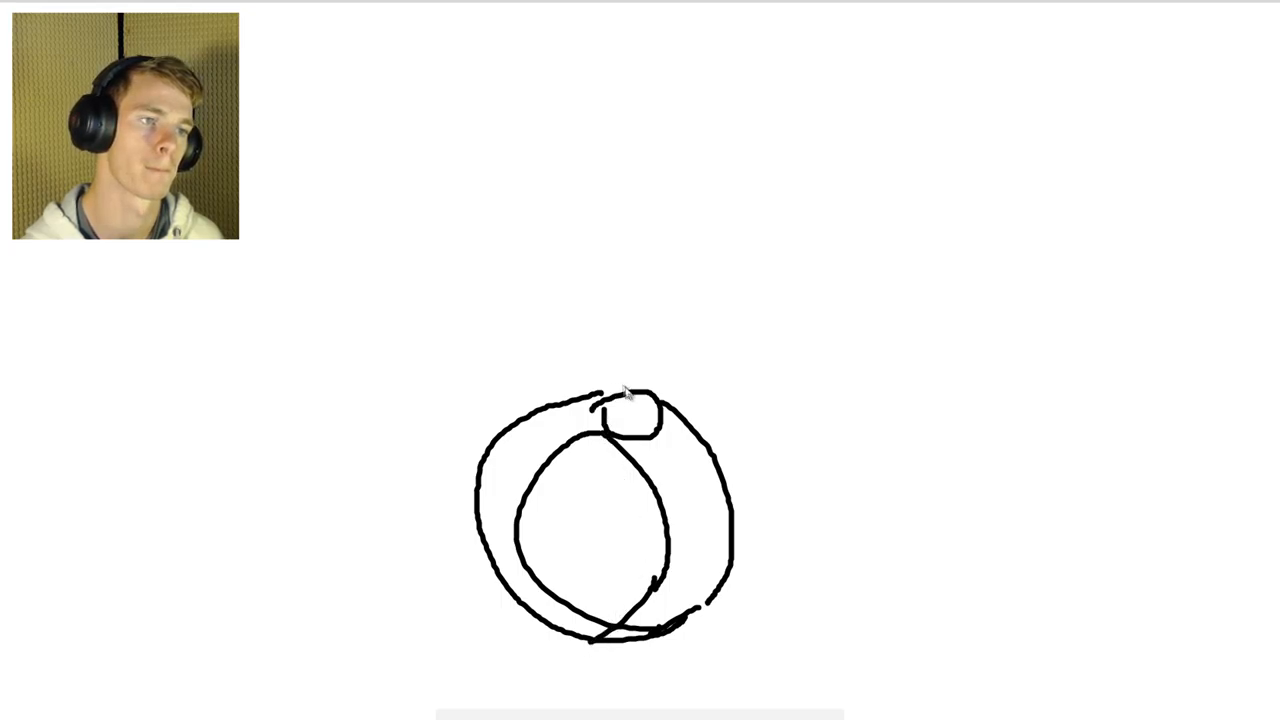
pyautogui.moveTo(618, 428)
pyautogui.mouseDown()
pyautogui.moveTo(640, 415)
pyautogui.moveTo(655, 372)
pyautogui.mouseUp()
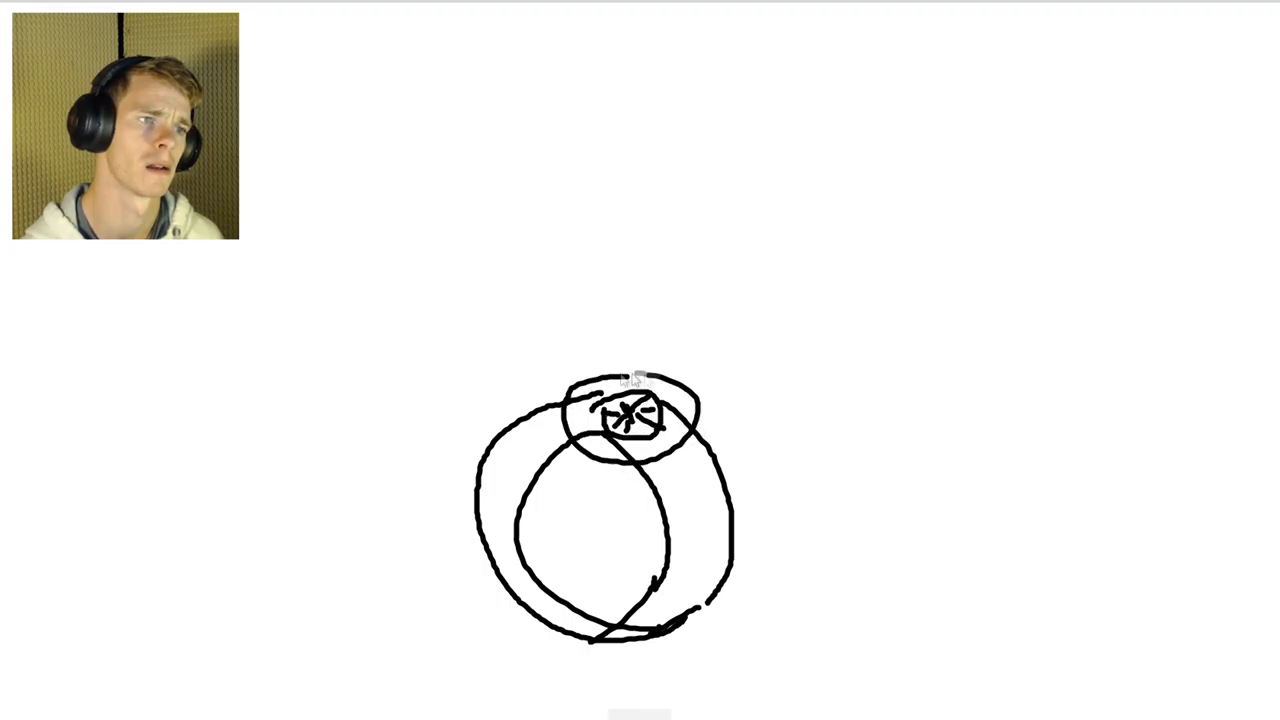
# Add strap lines and arcs around the watch until the timer runs out
pyautogui.moveTo(706, 402); pyautogui.dragTo(735, 622)
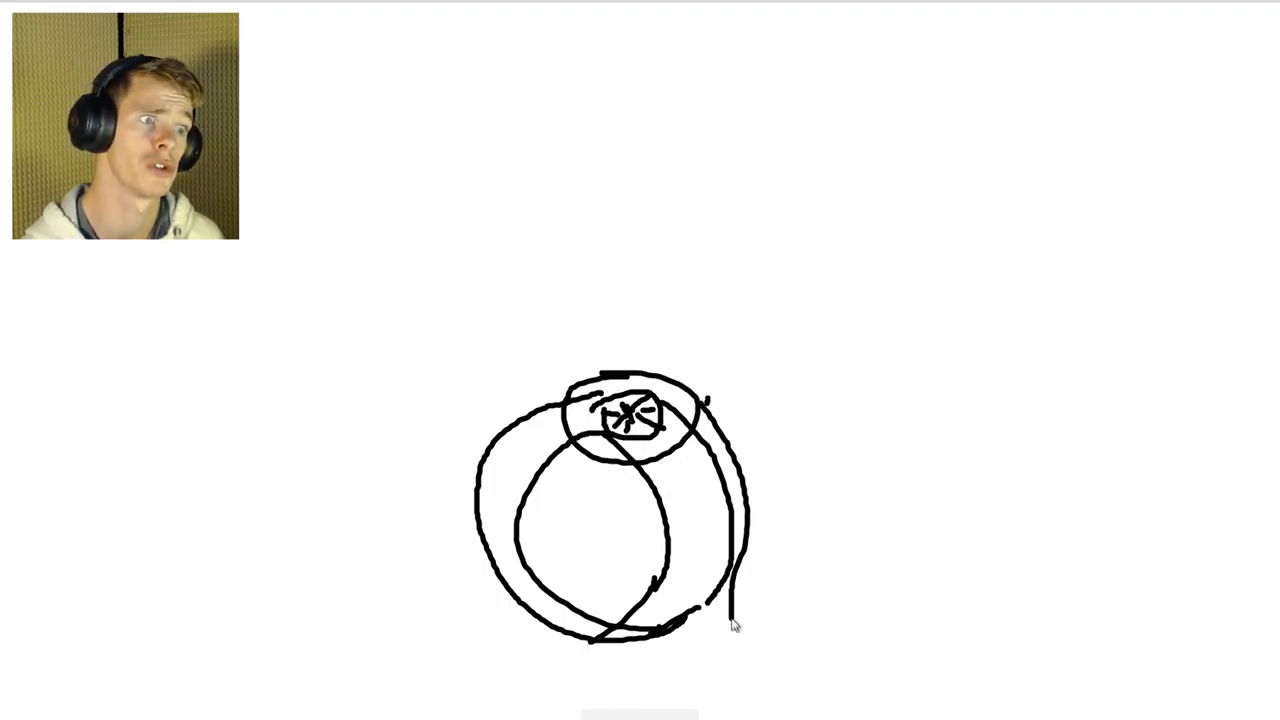
pyautogui.moveTo(616, 468); pyautogui.dragTo(635, 612)
pyautogui.moveTo(570, 400); pyautogui.dragTo(470, 526)
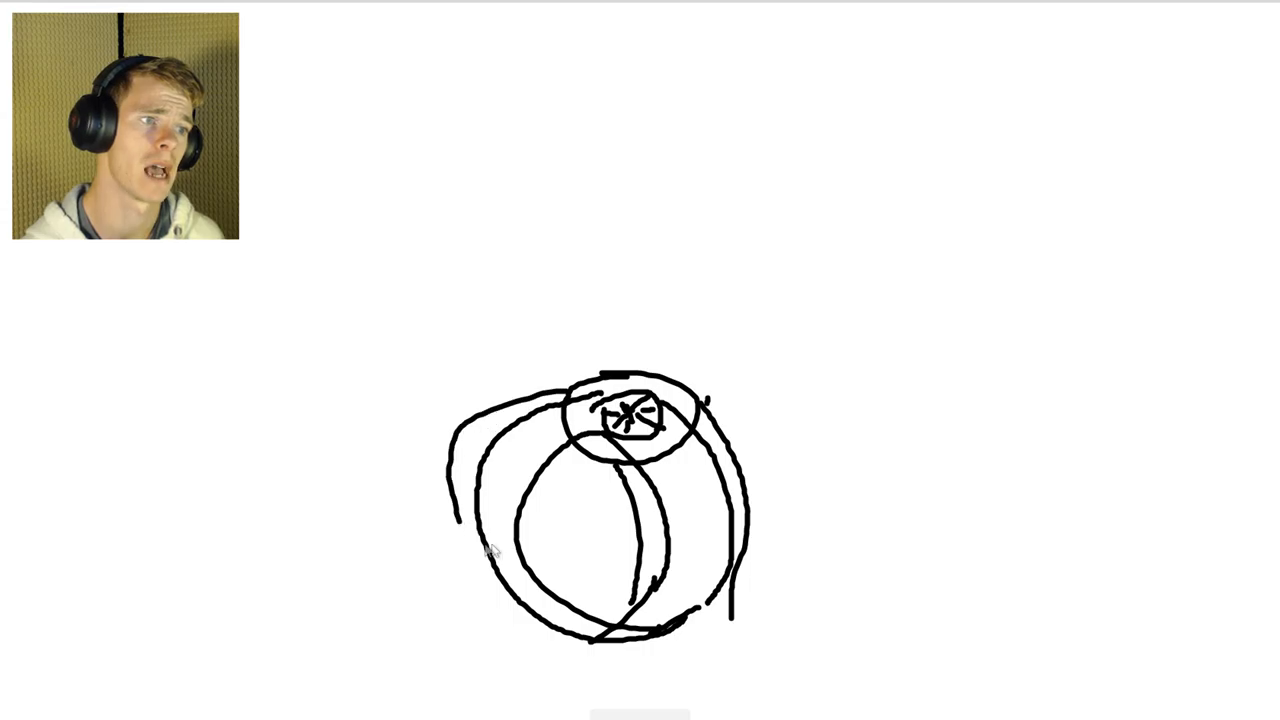
pyautogui.moveTo(594, 446)
pyautogui.mouseDown()
pyautogui.moveTo(545, 560)
pyautogui.moveTo(600, 655)
pyautogui.mouseUp()
pyautogui.moveTo(455, 484); pyautogui.dragTo(714, 622)
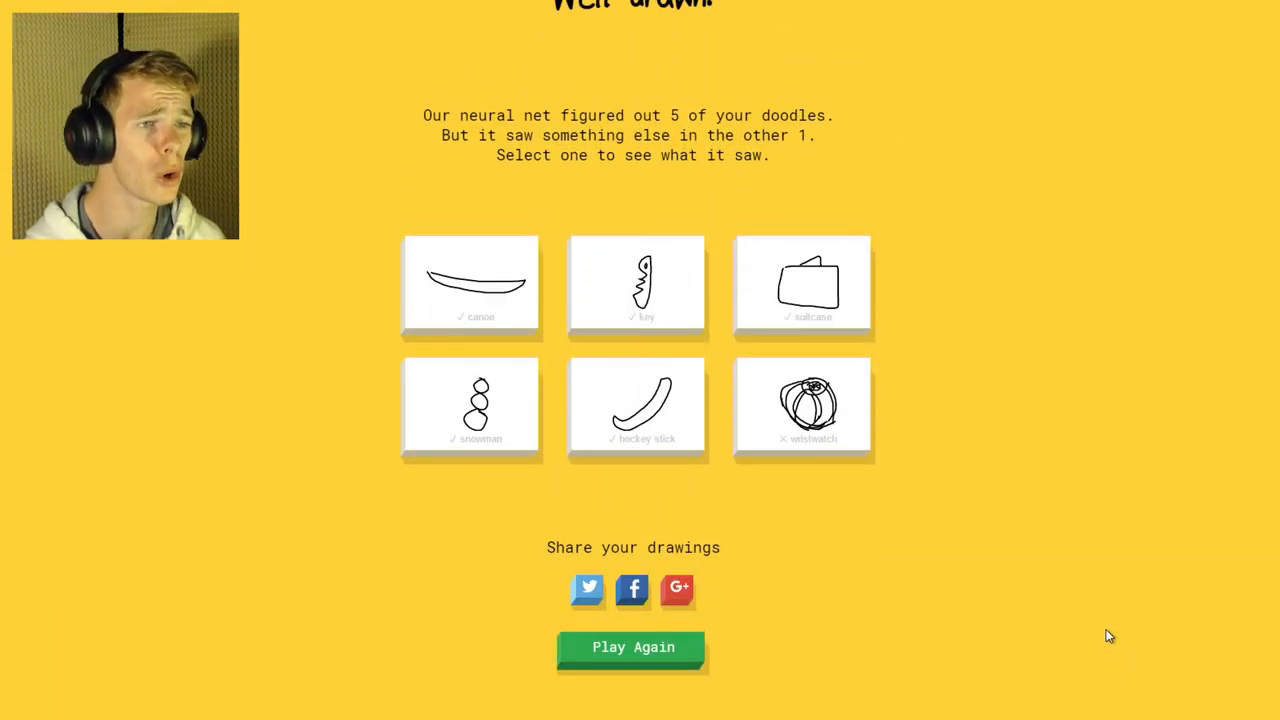
# Open the wristwatch tile showing onion, backpack and hurricane as closest matches
pyautogui.click(820, 440)
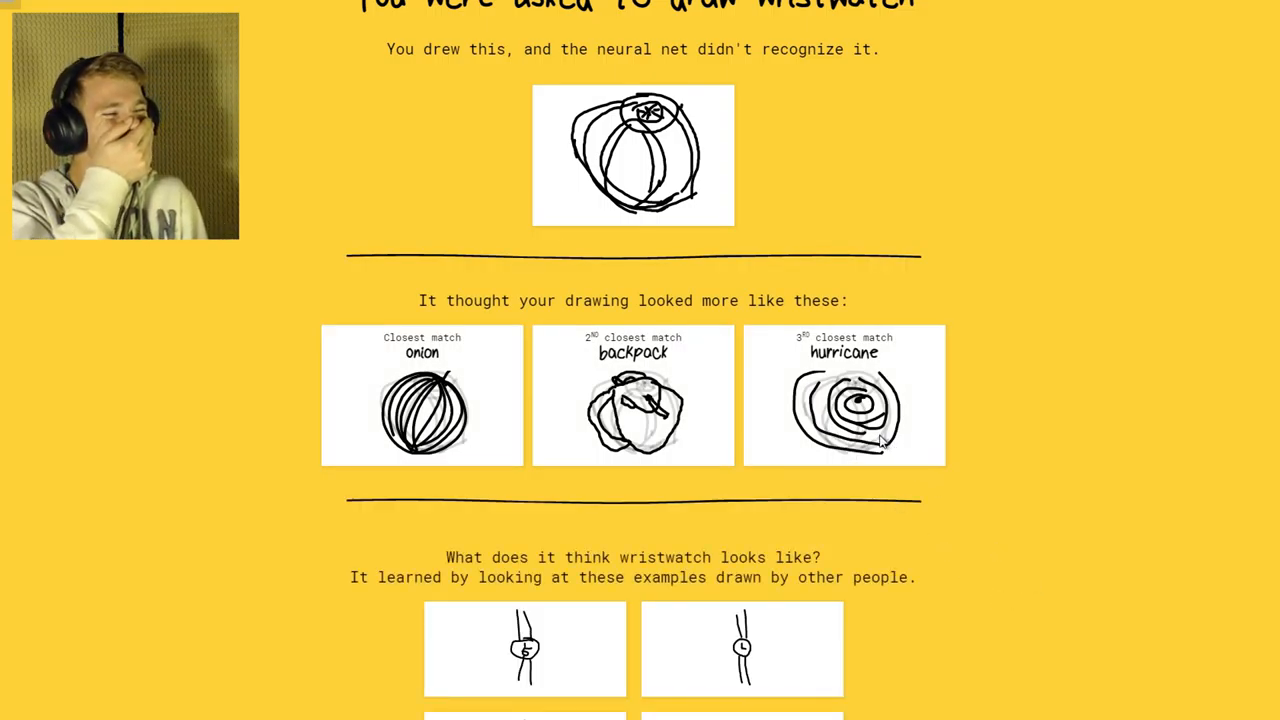
pyautogui.scroll(-3, 882, 540)
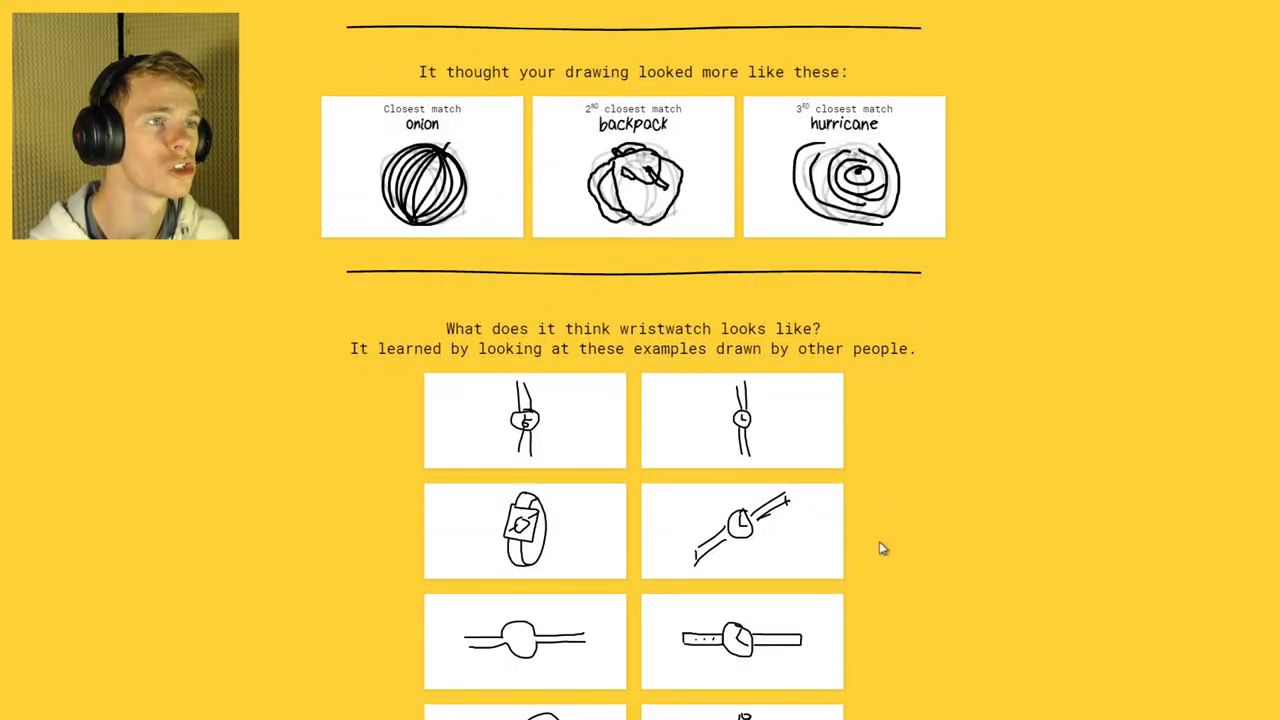
pyautogui.scroll(3, 879, 541)
pyautogui.scroll(-5, 879, 545)
pyautogui.scroll(-2, 879, 551)
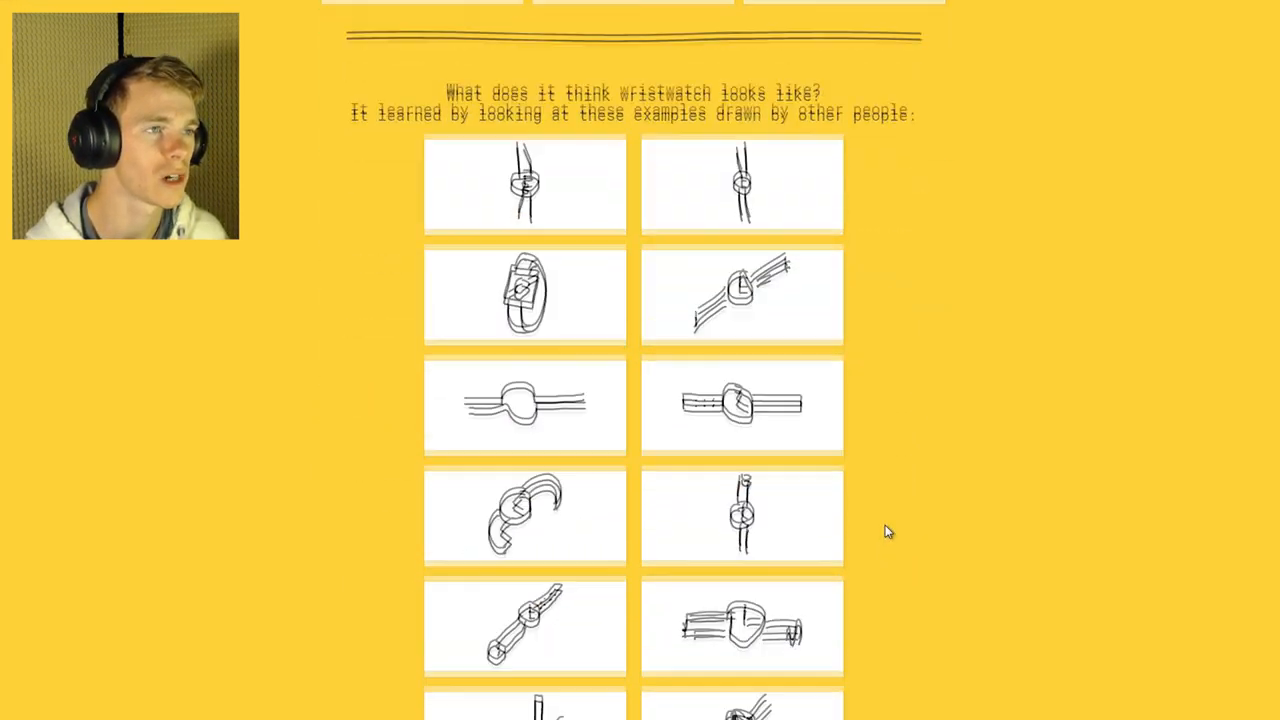
pyautogui.scroll(-2, 885, 531)
pyautogui.scroll(6, 885, 531)
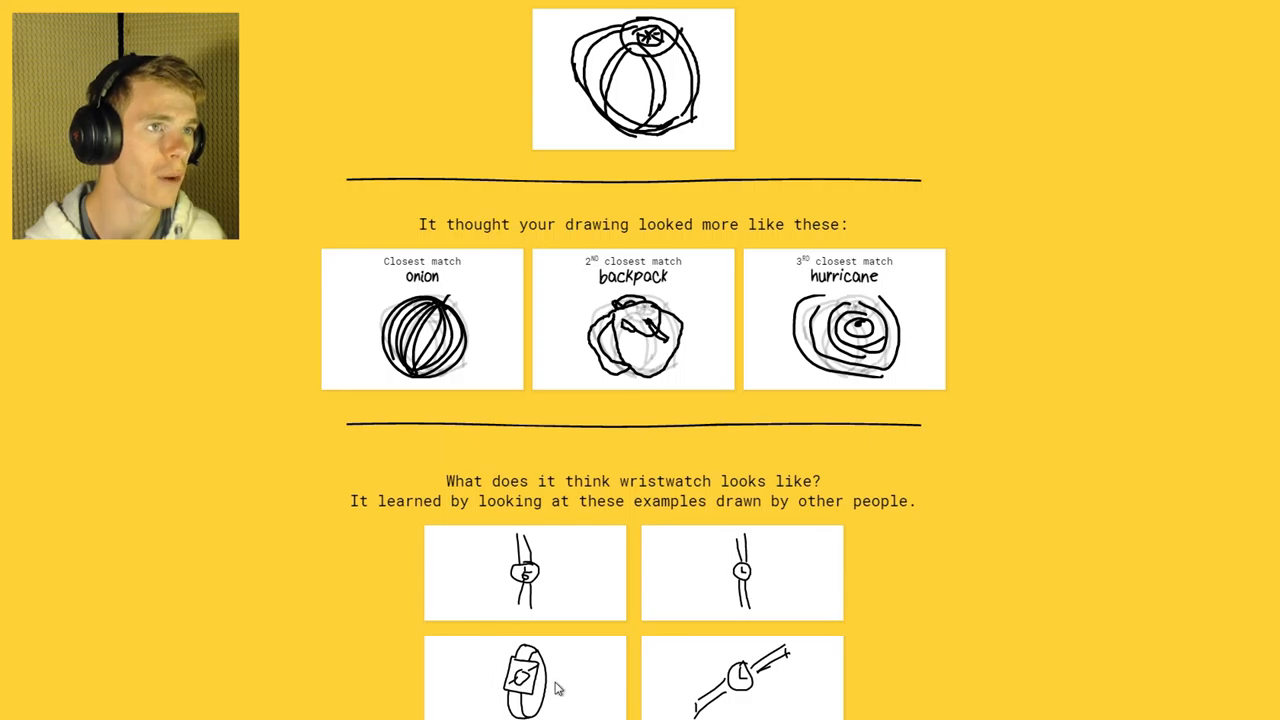